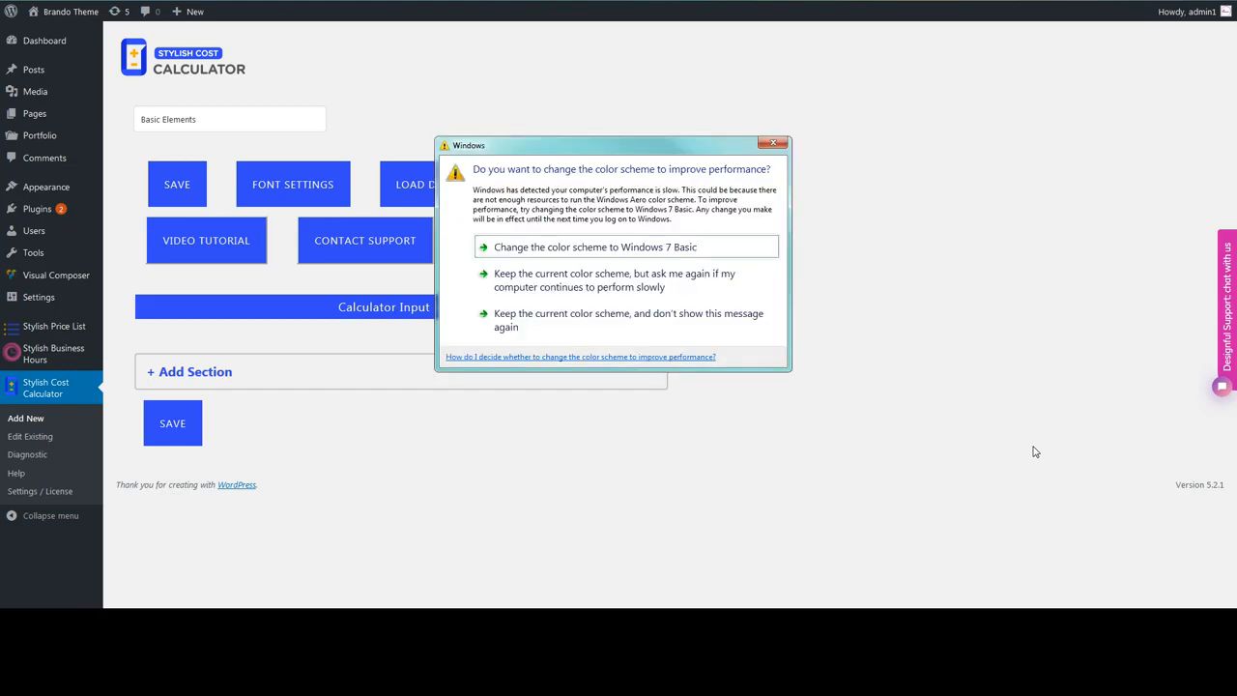
- Dismiss the Windows color scheme prompt and add a new section to the Basic Elements calculator
click(773, 144)
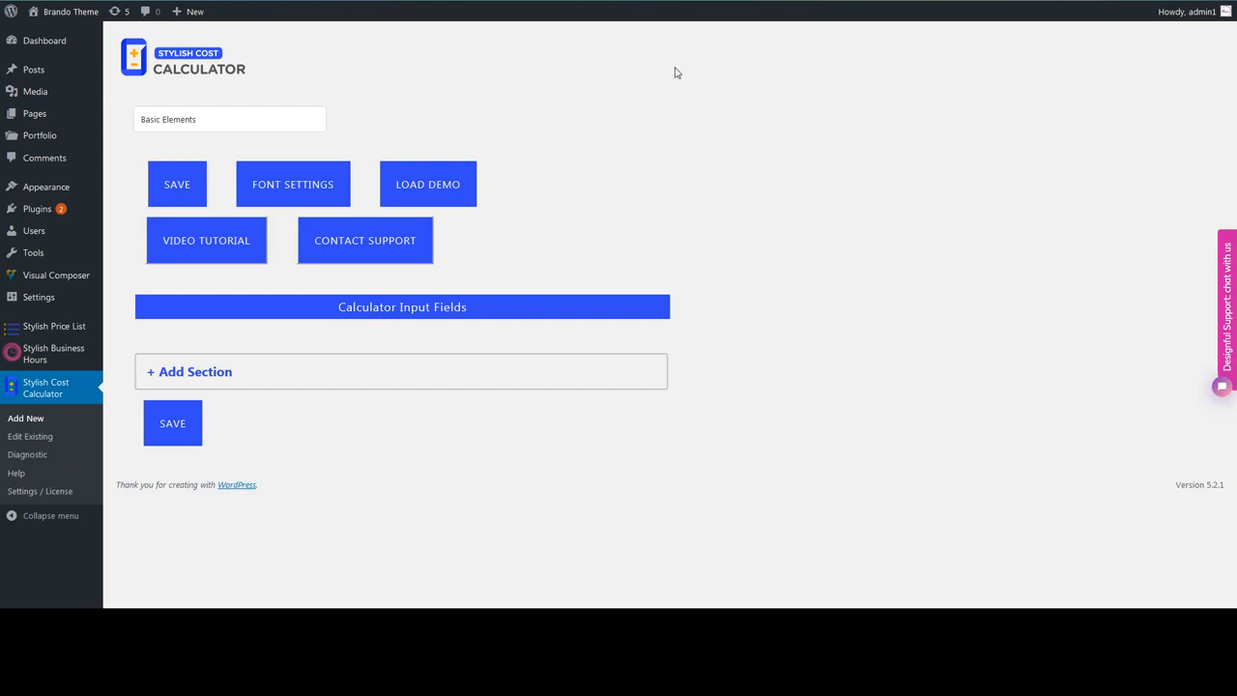
click(221, 113)
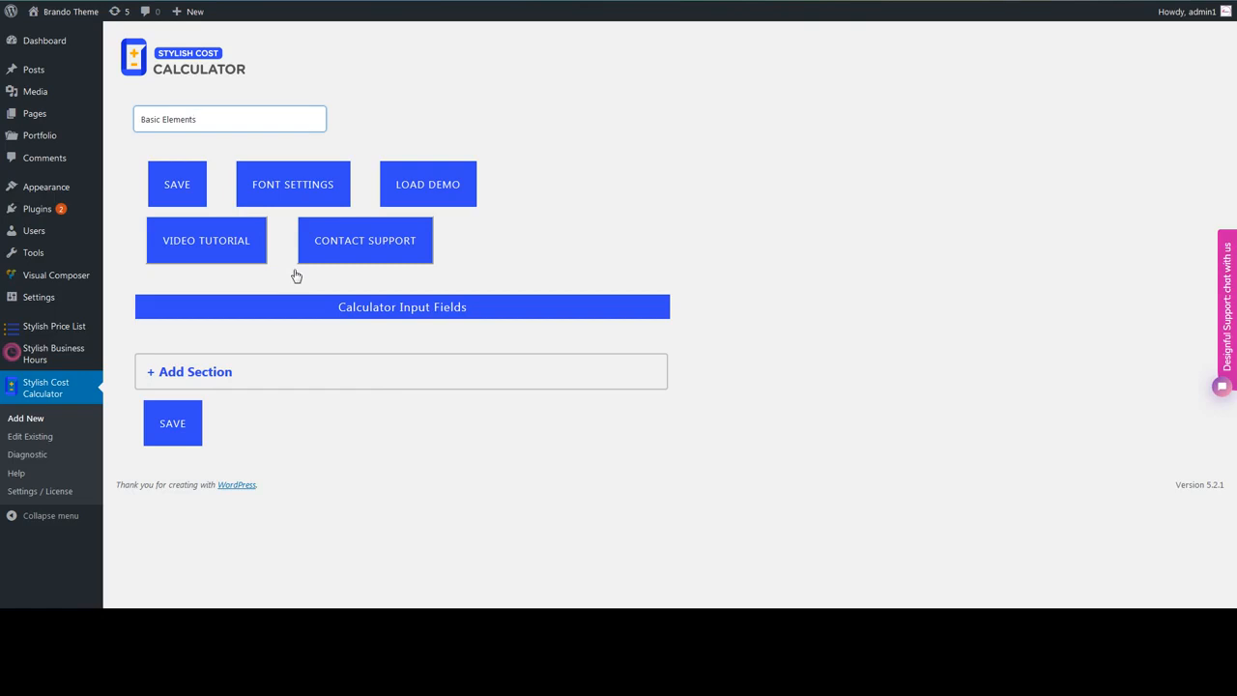
click(204, 376)
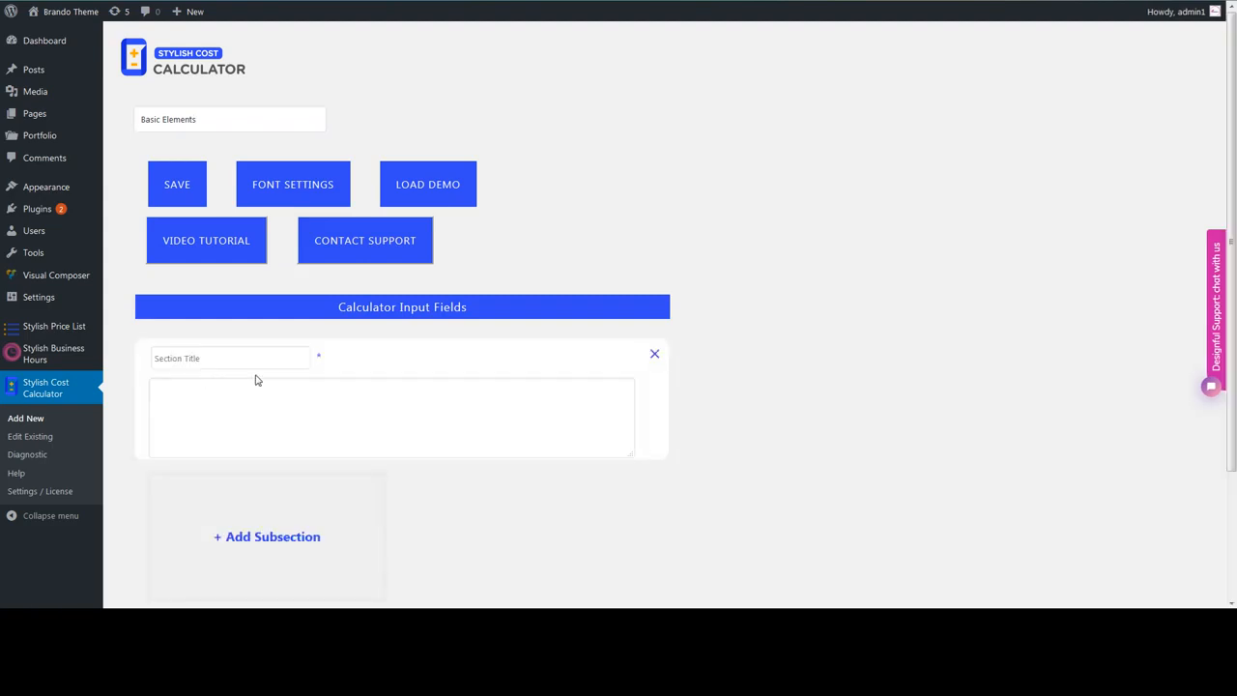
scroll(254, 378, down, 2)
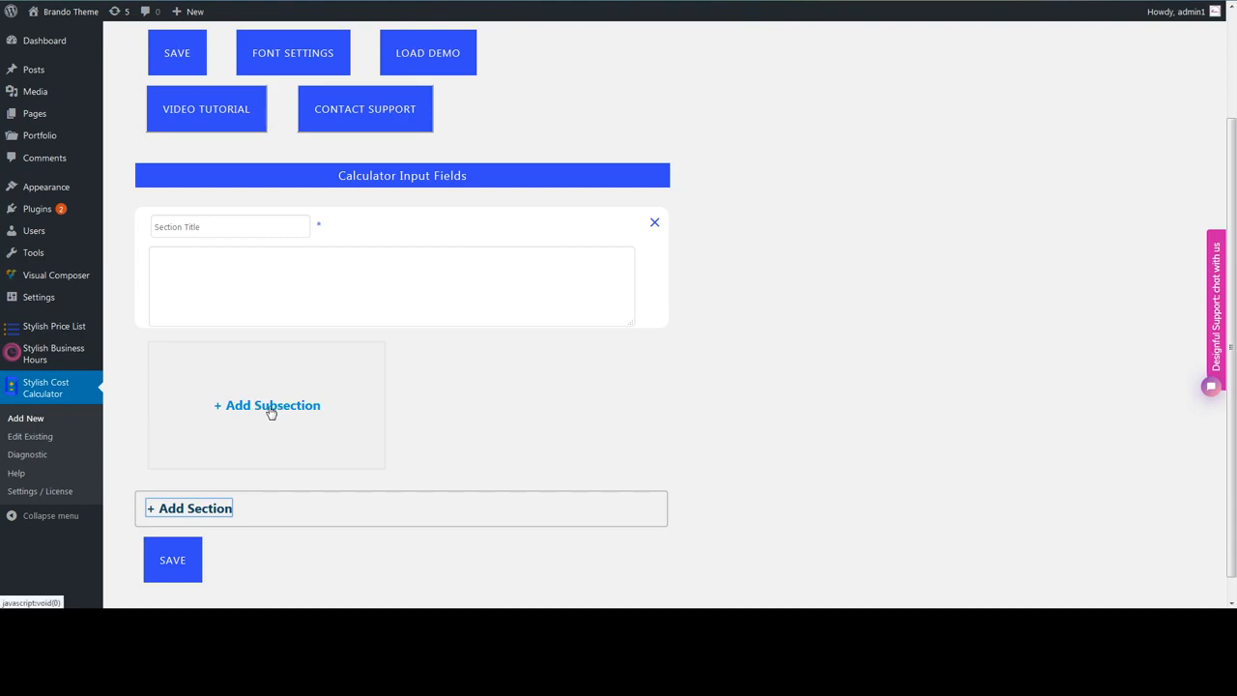
scroll(303, 407, down, 1)
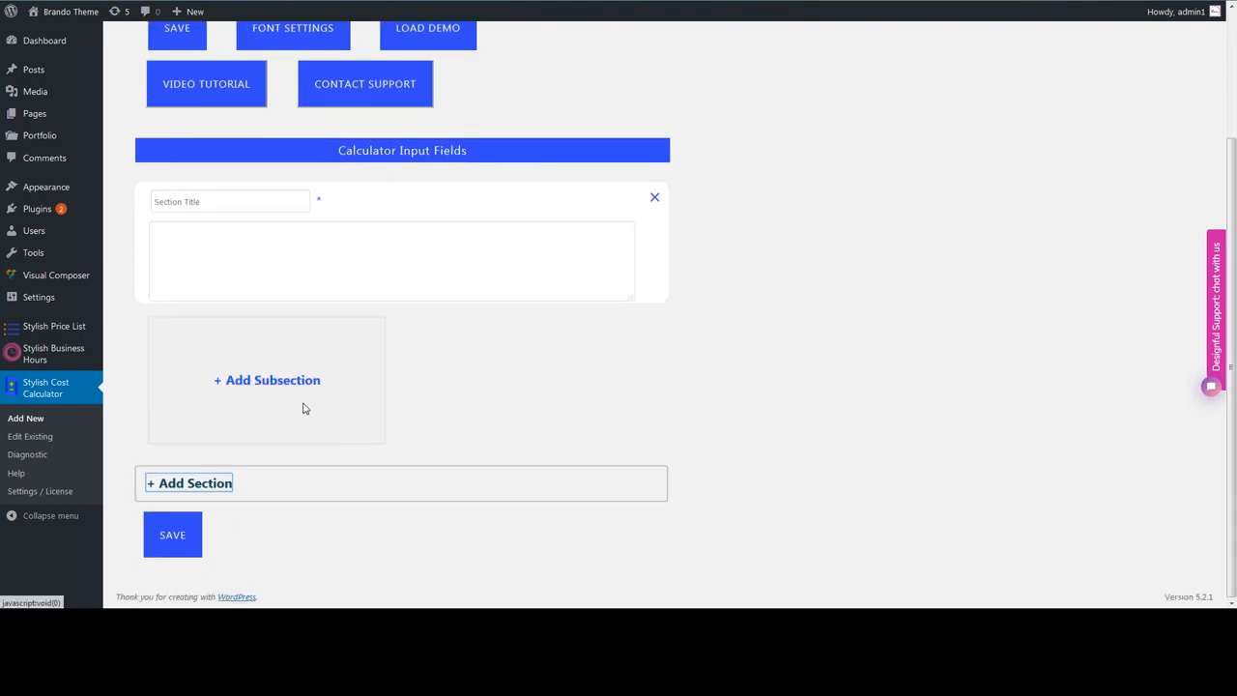
click(190, 203)
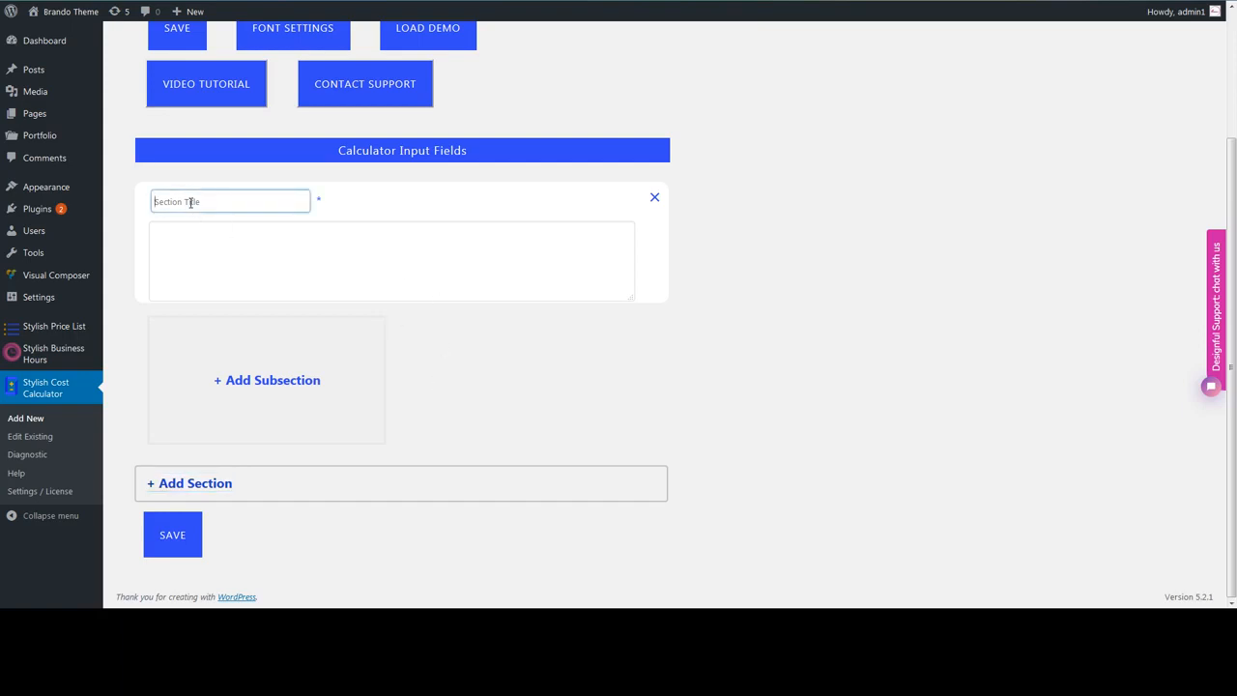
click(225, 244)
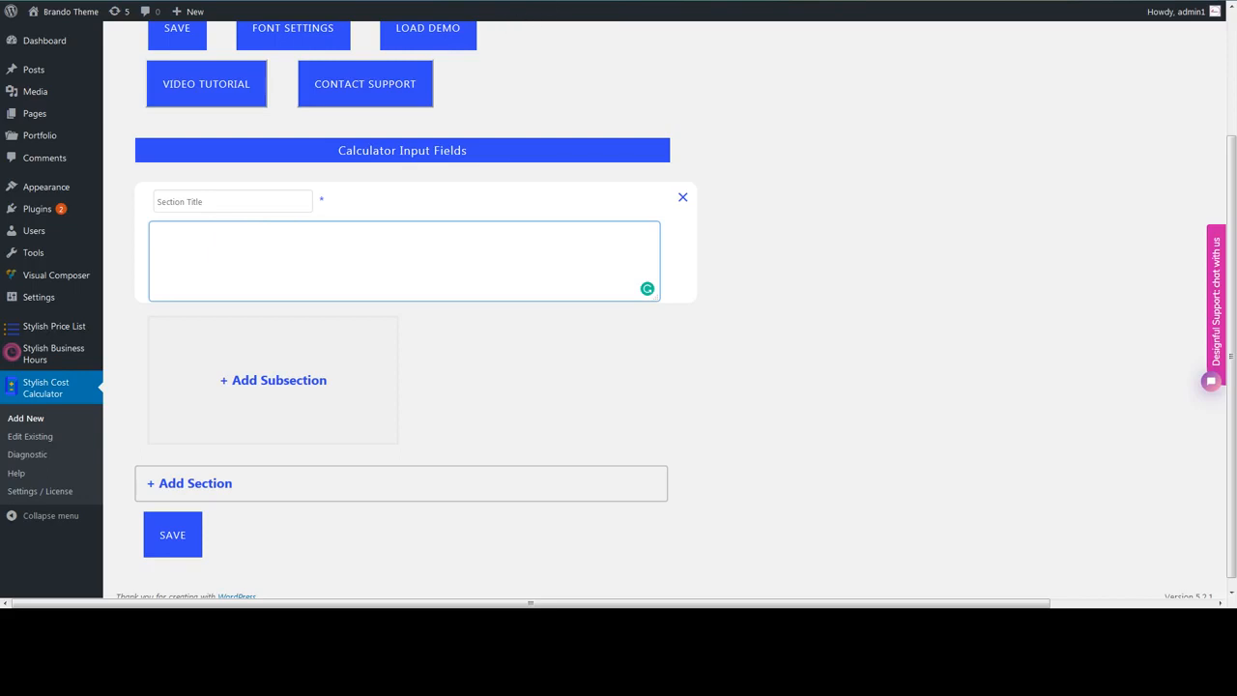
scroll(557, 114, up, 1)
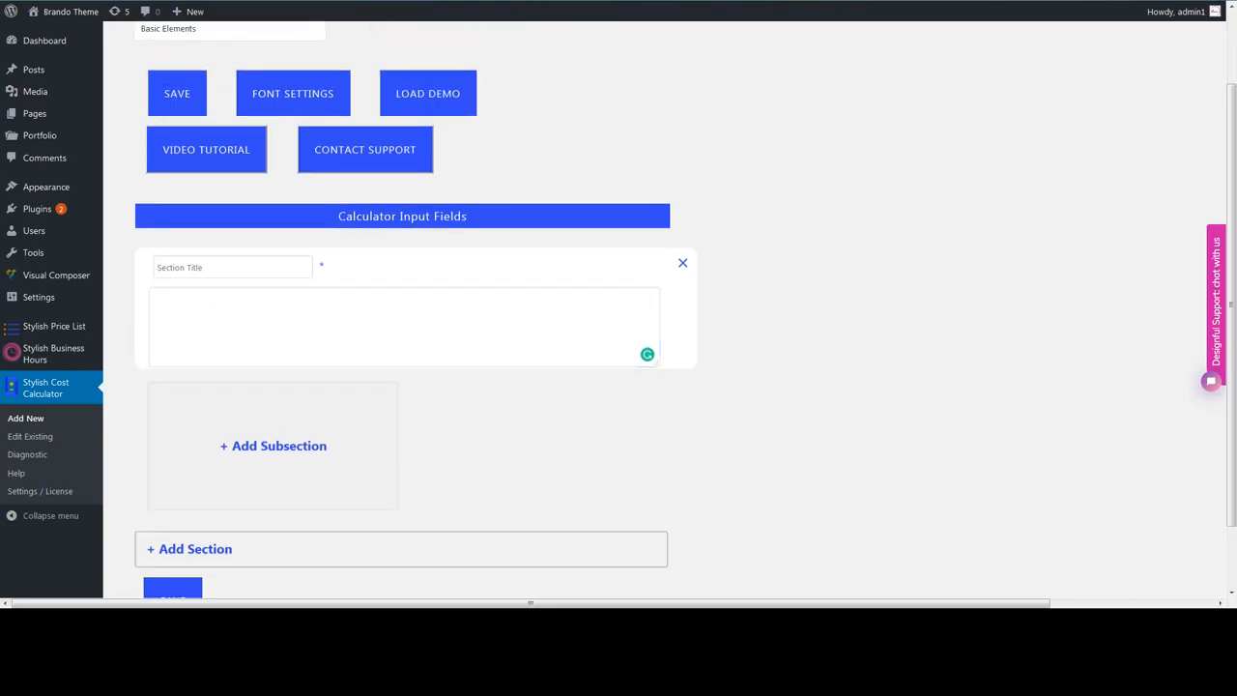
- Open the Ottawa Shirt Printing demo calculator from the Brando Theme site in a new browser tab
key(ctrl+t)
text(http://designful.ca/brando/wp-admin/admin.php?page=scc-tabs)
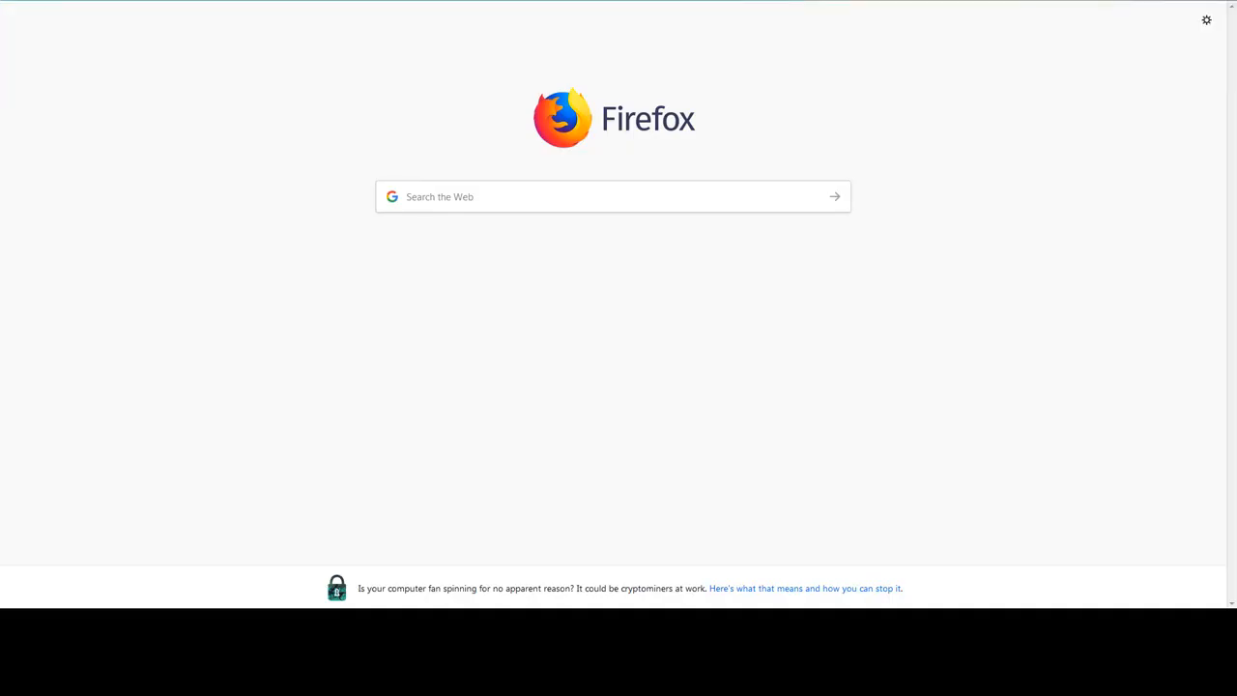
key(BackSpace)
key(Return)
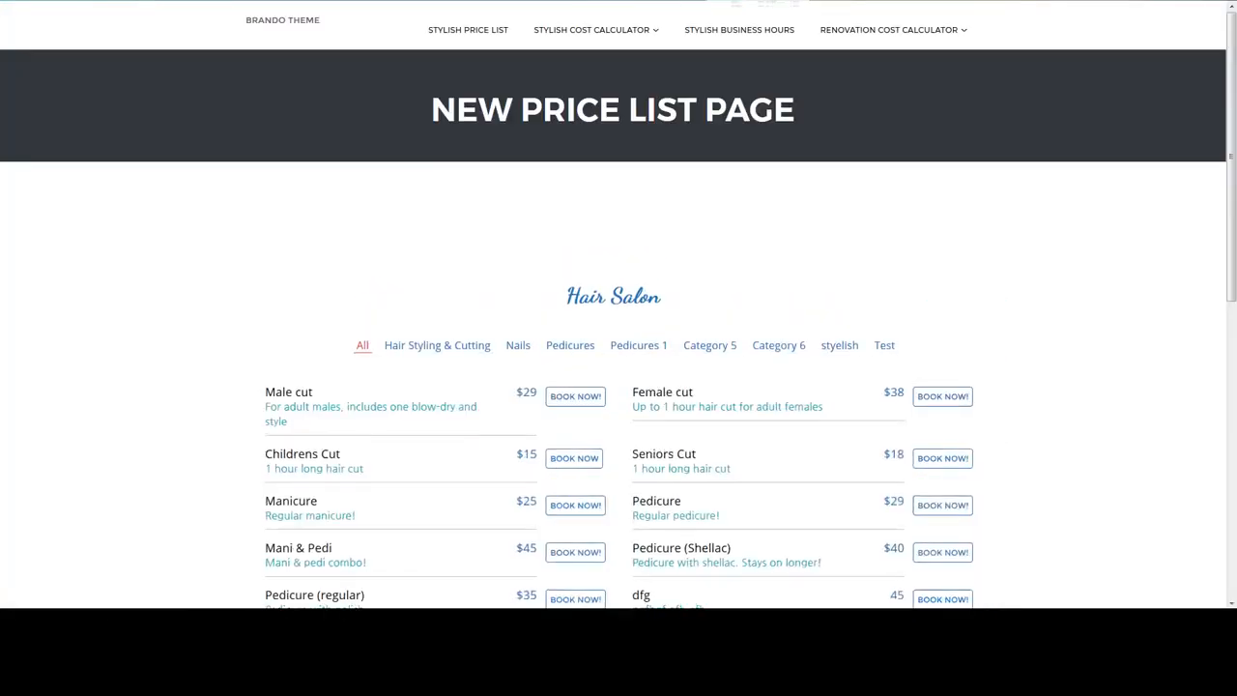
mouse_move(635, 29)
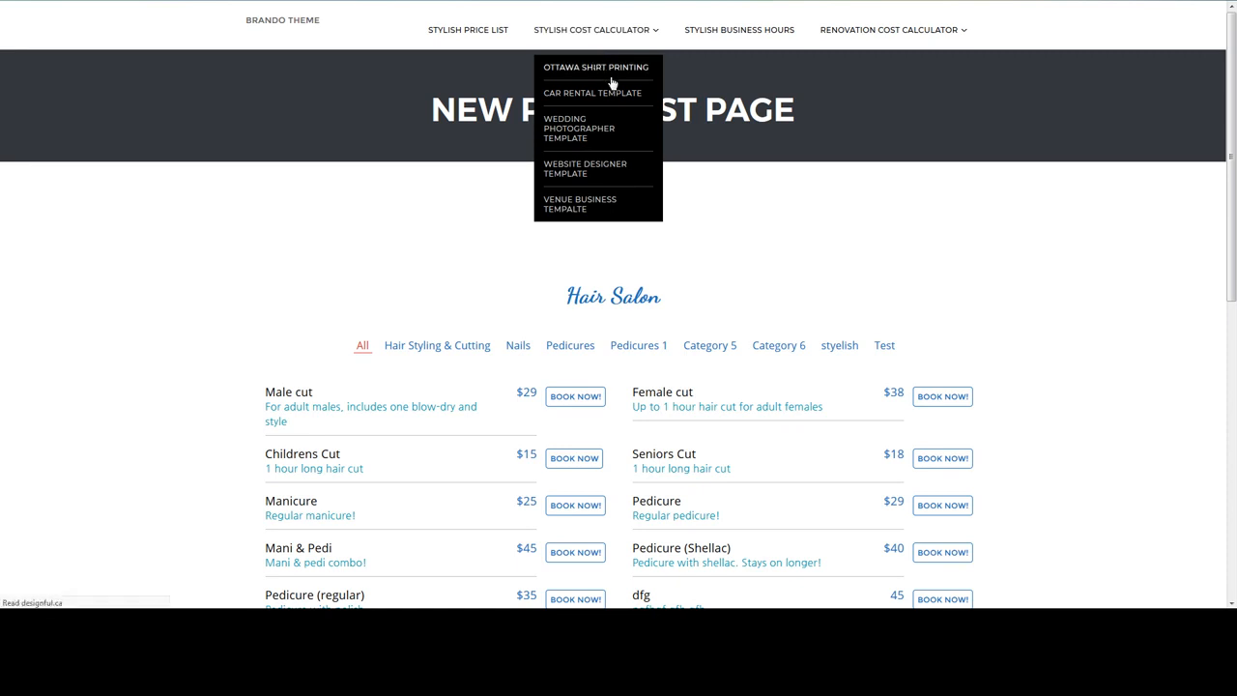
click(611, 64)
scroll(435, 309, down, 1)
- Examine the T-Shirt Quantity section title and the description below it in the demo calculator
drag(241, 290, 410, 285)
drag(255, 322, 643, 330)
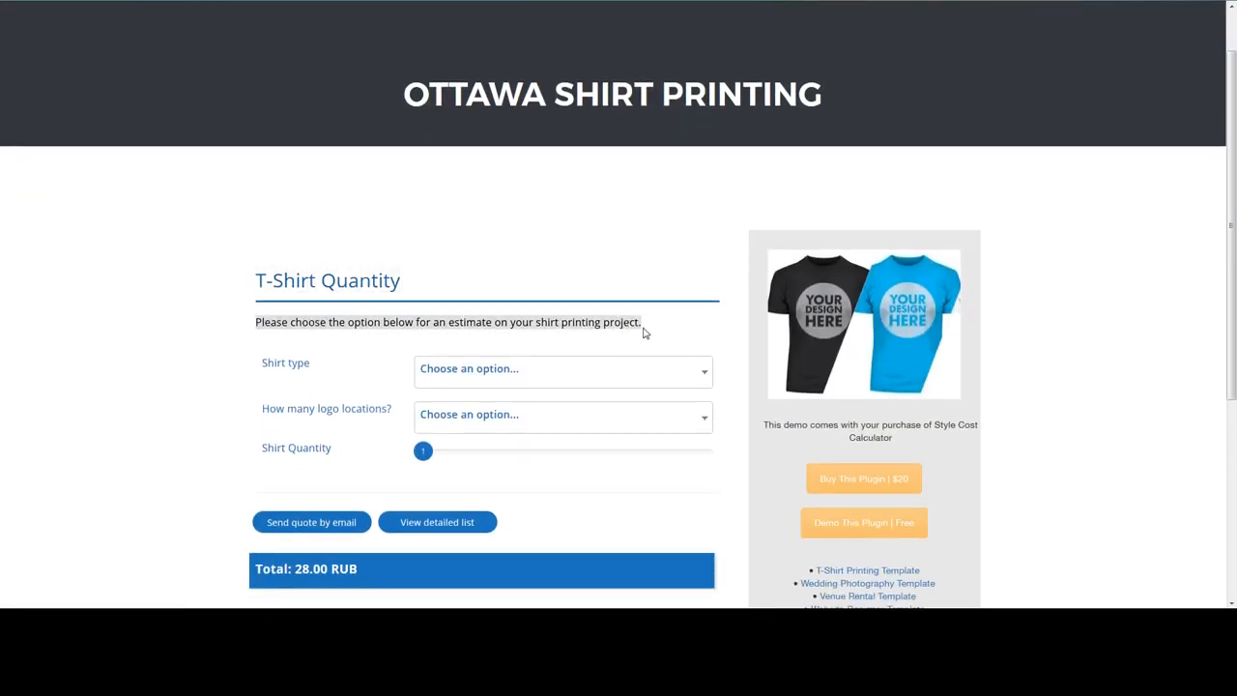
scroll(540, 332, down, 1)
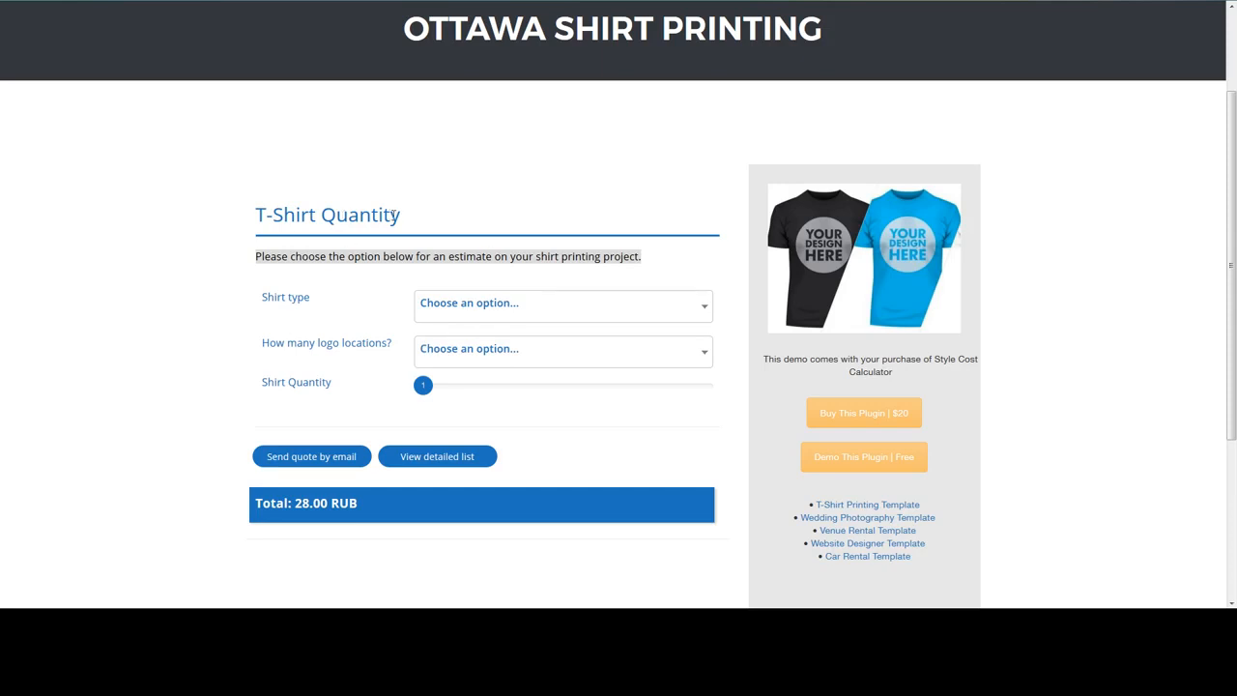
drag(395, 214, 249, 220)
click(248, 223)
drag(410, 221, 259, 220)
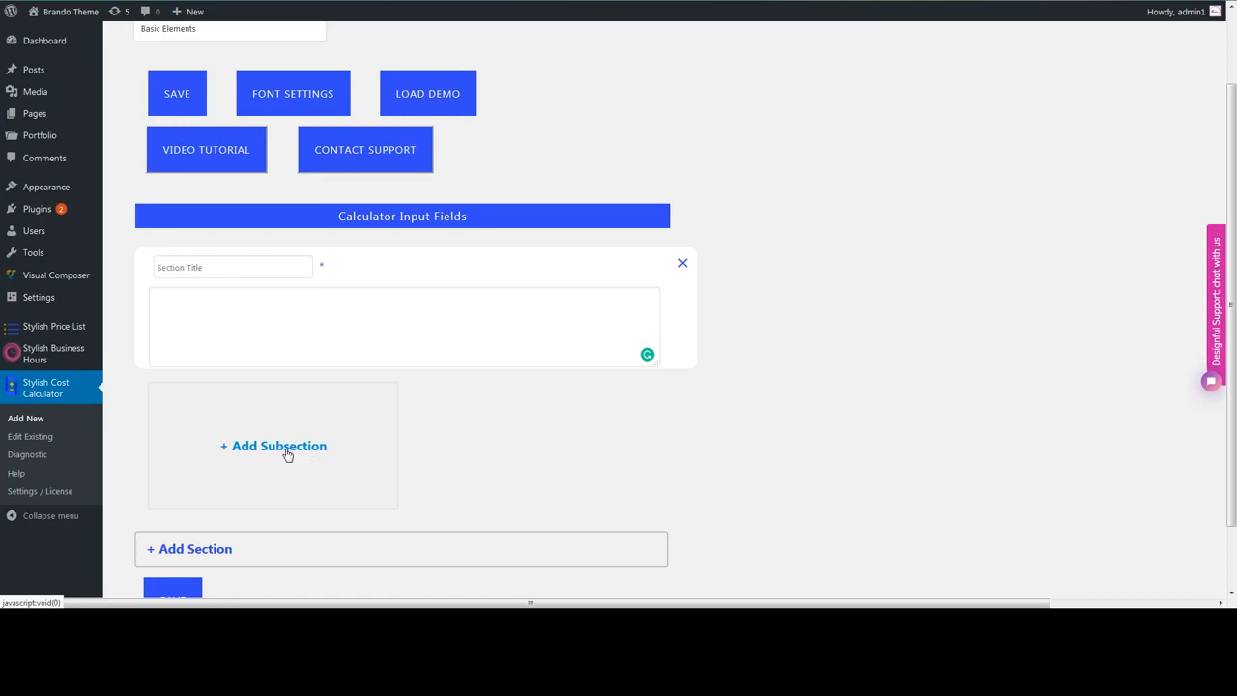
- Back in the calculator editor, add a subsection to the new section, close its Pro Tip and check the available input types
scroll(280, 422, down, 1)
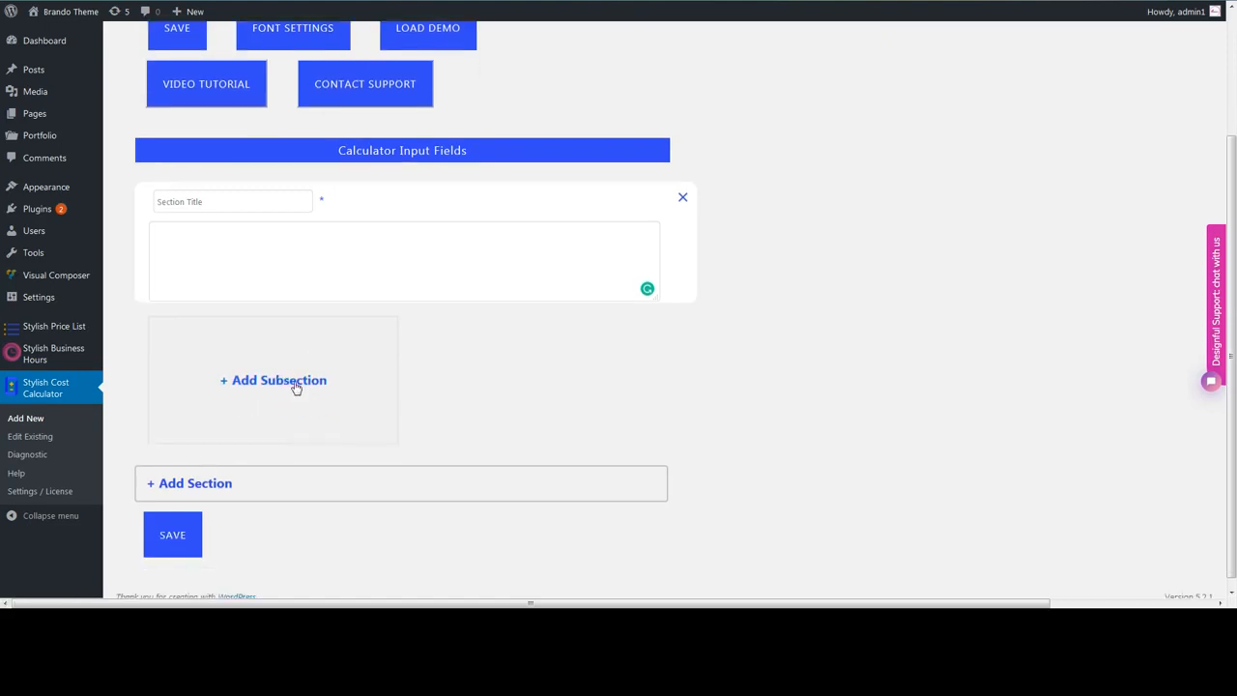
click(295, 386)
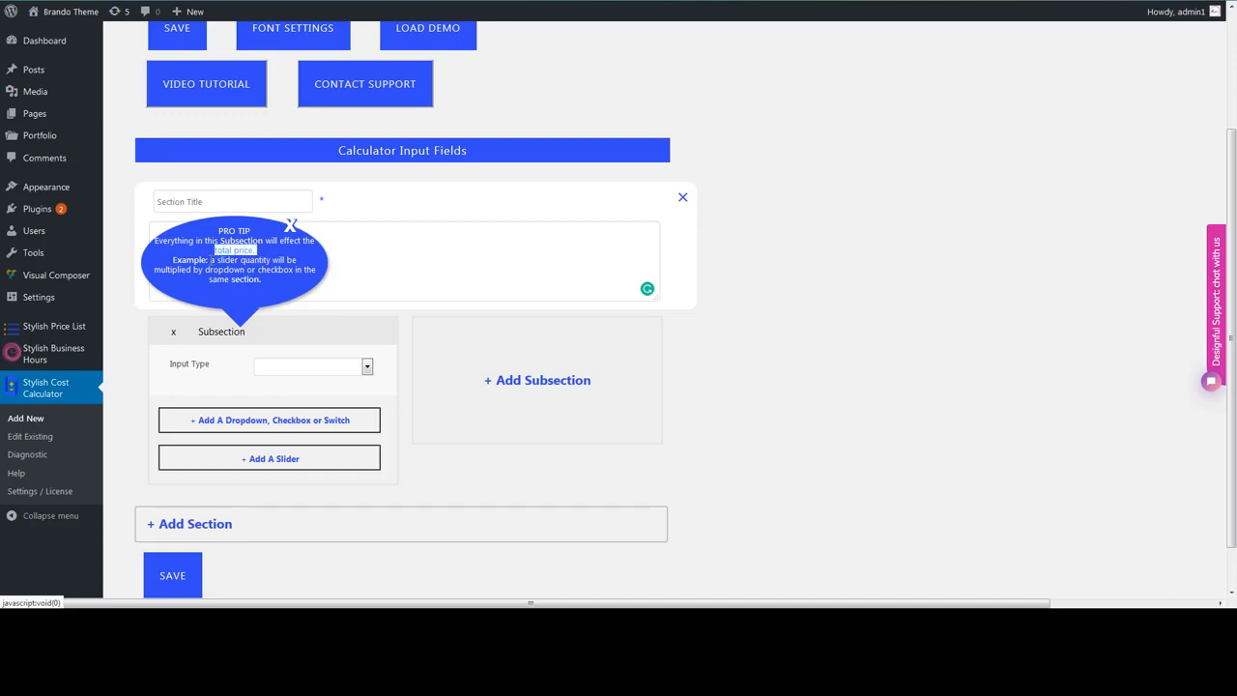
drag(209, 260, 295, 261)
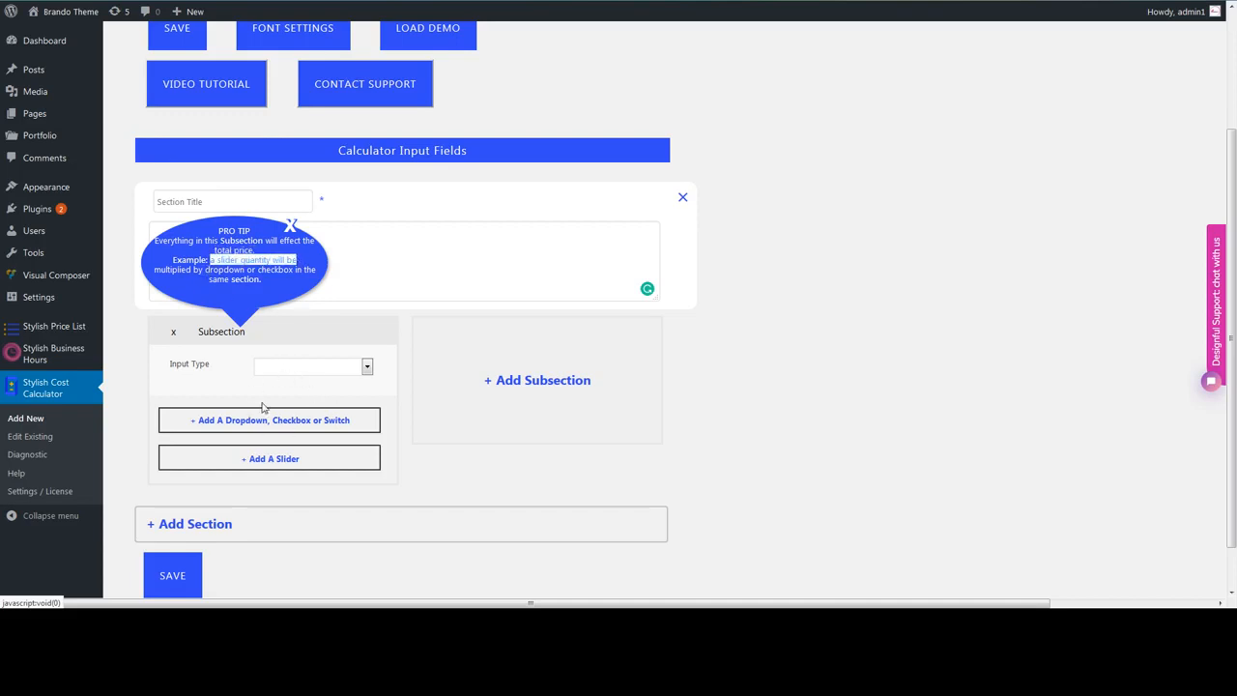
click(291, 228)
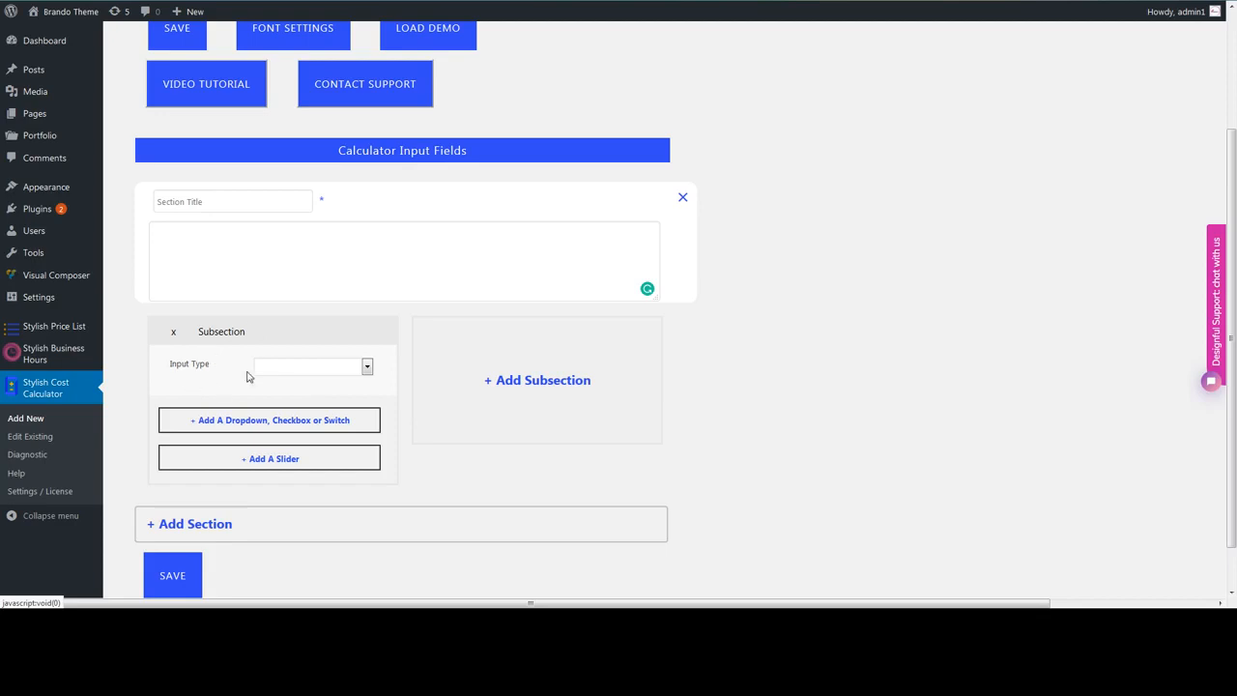
click(318, 372)
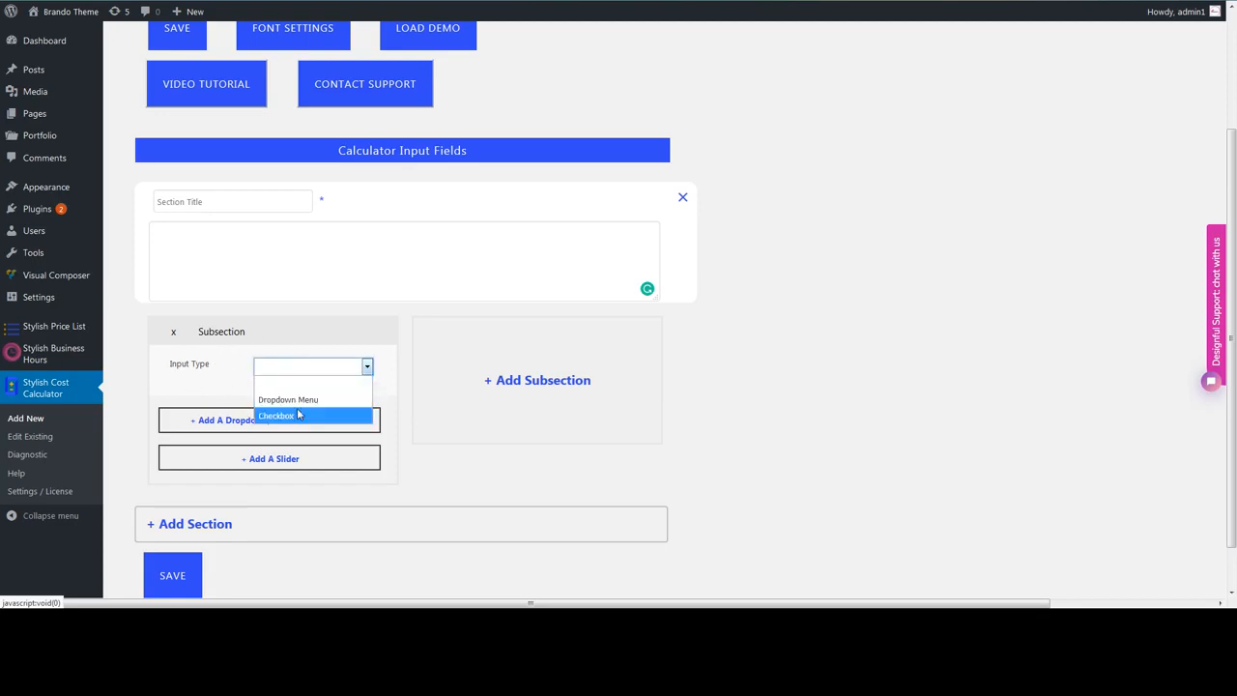
click(318, 365)
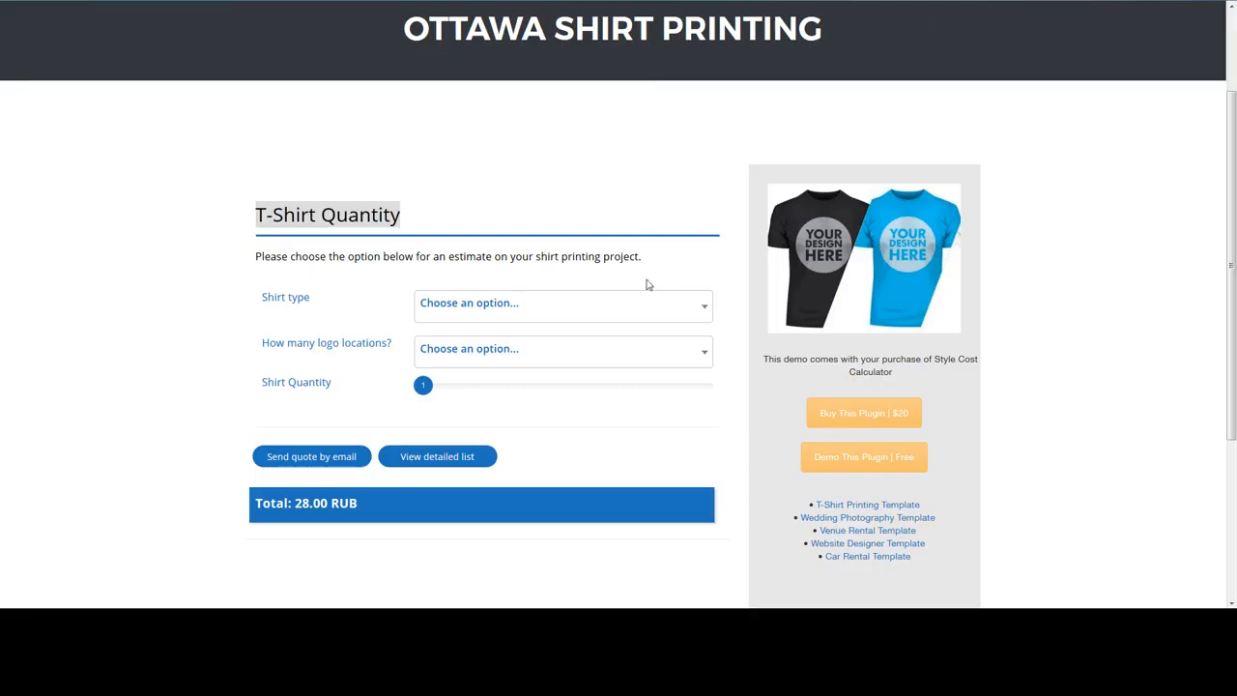
- From the shirt printing demo, open the Wedding Photography Template and choose the Hearty base package
scroll(632, 303, down, 1)
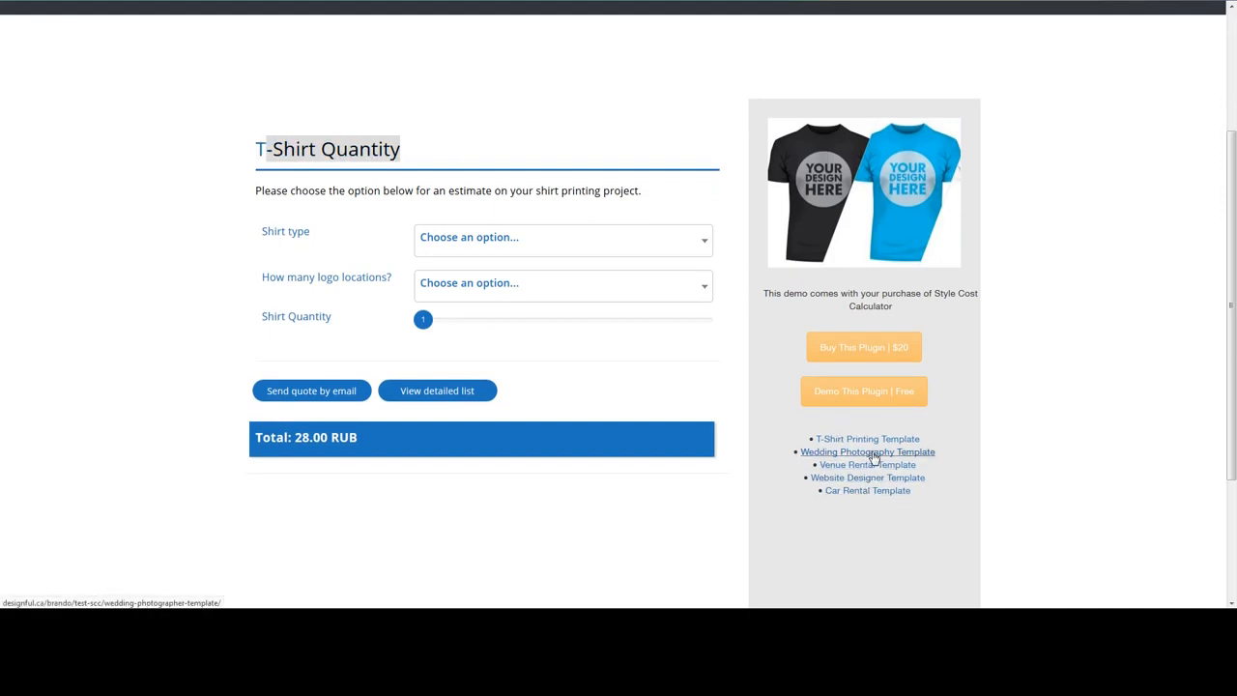
click(872, 454)
scroll(613, 387, down, 3)
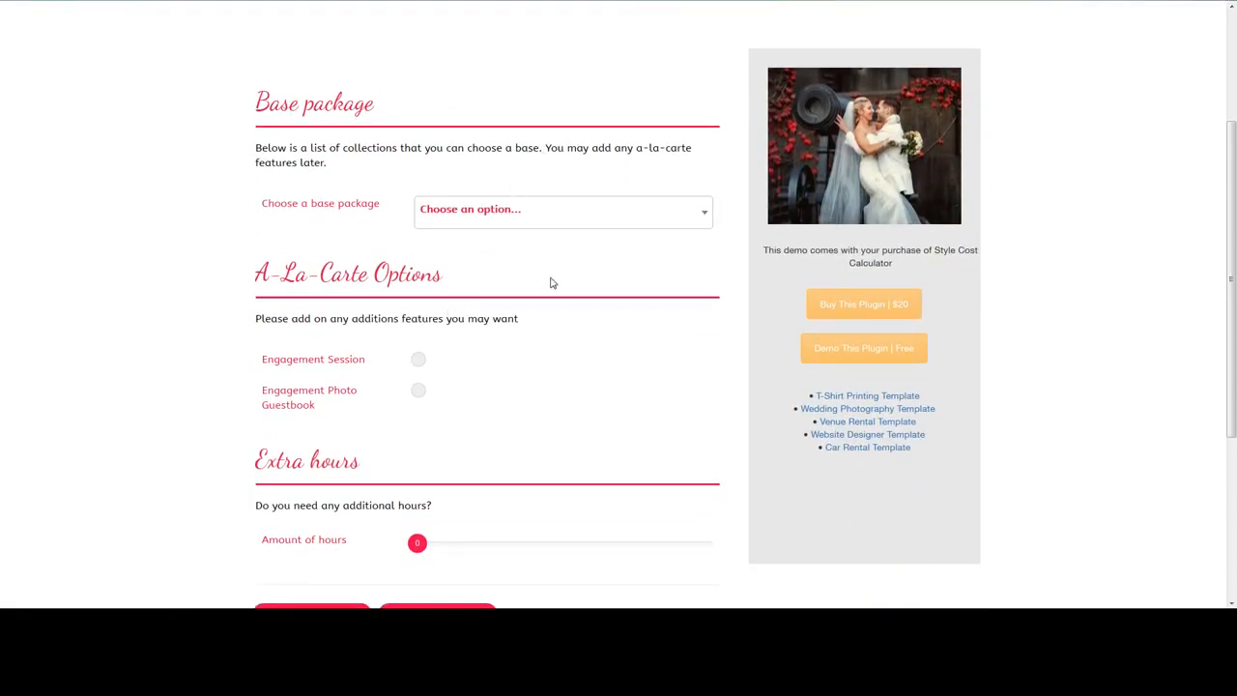
click(517, 221)
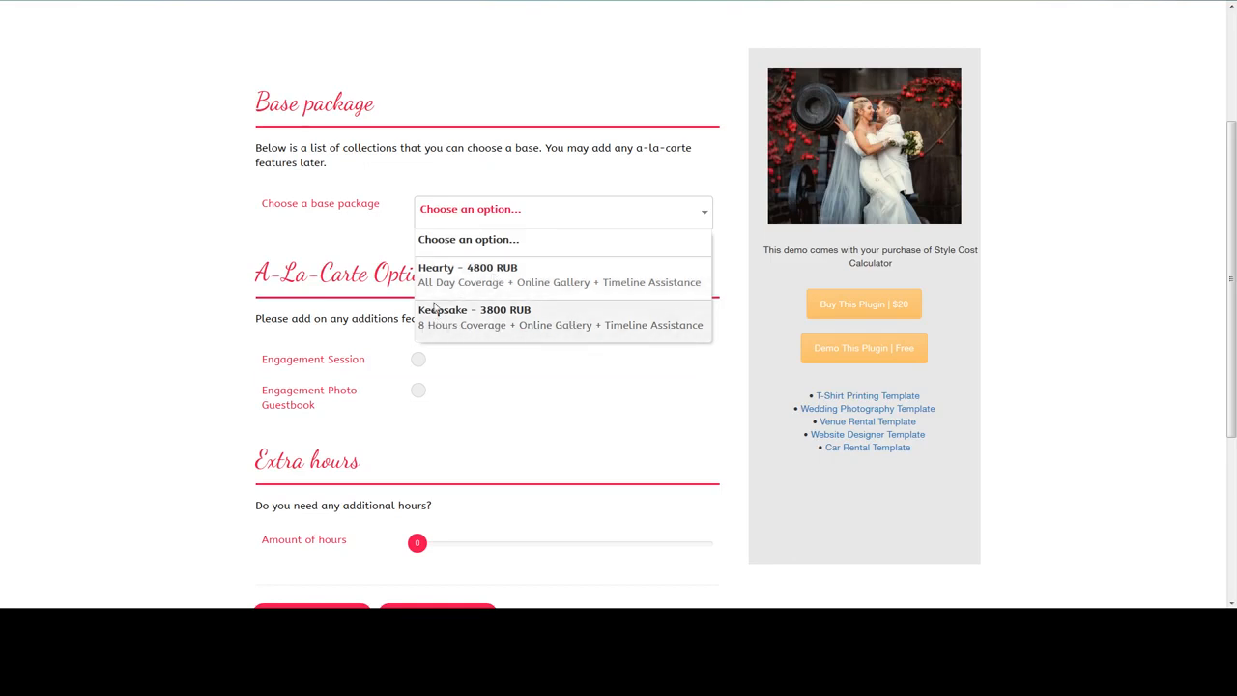
click(512, 284)
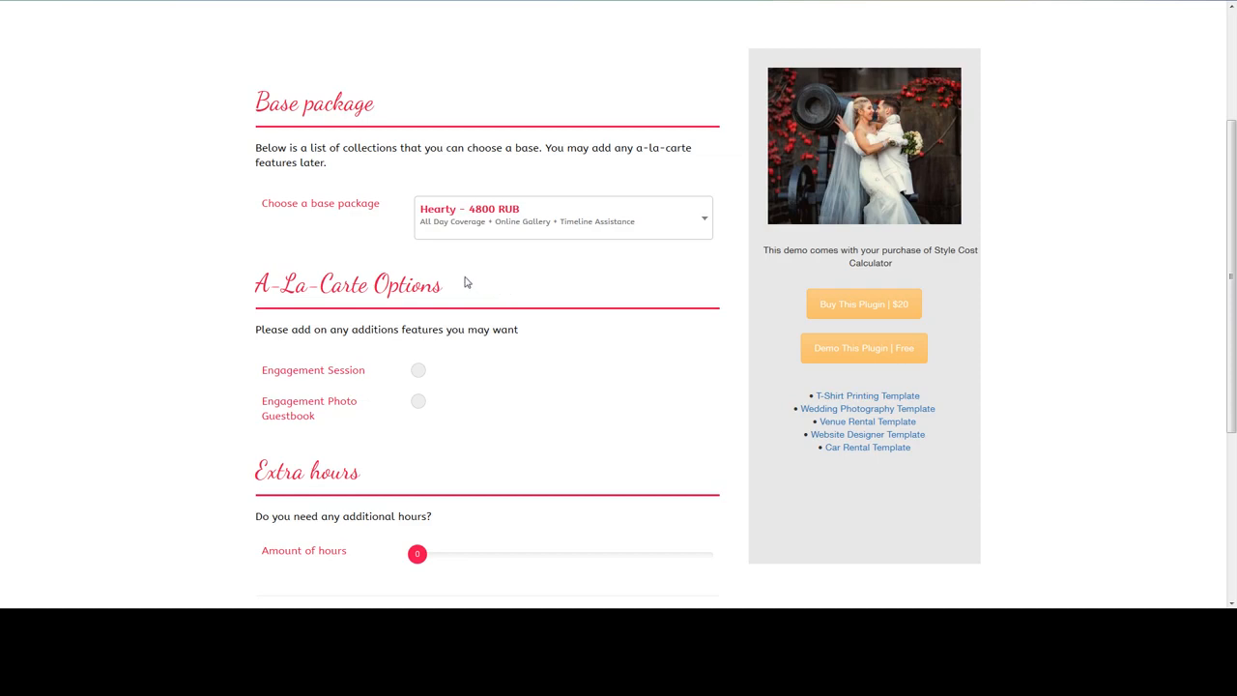
scroll(497, 262, down, 1)
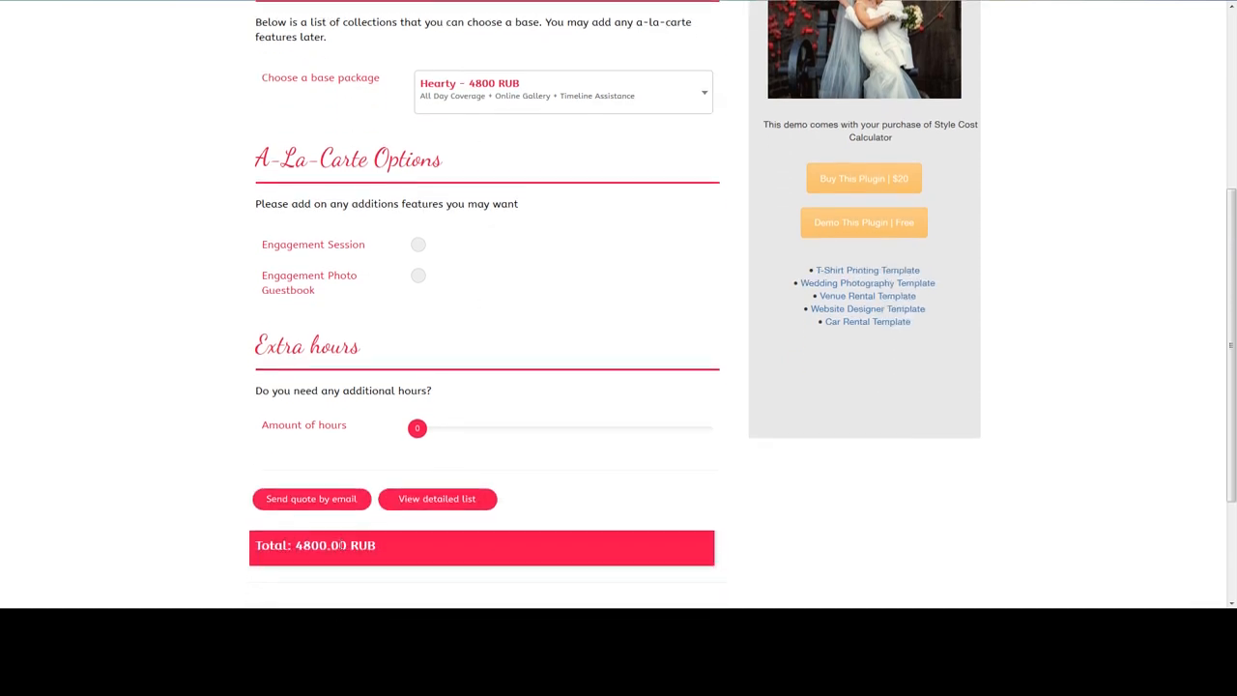
- Switch the base package to Keepsake and look over the package field's label and the section description
click(500, 92)
click(477, 201)
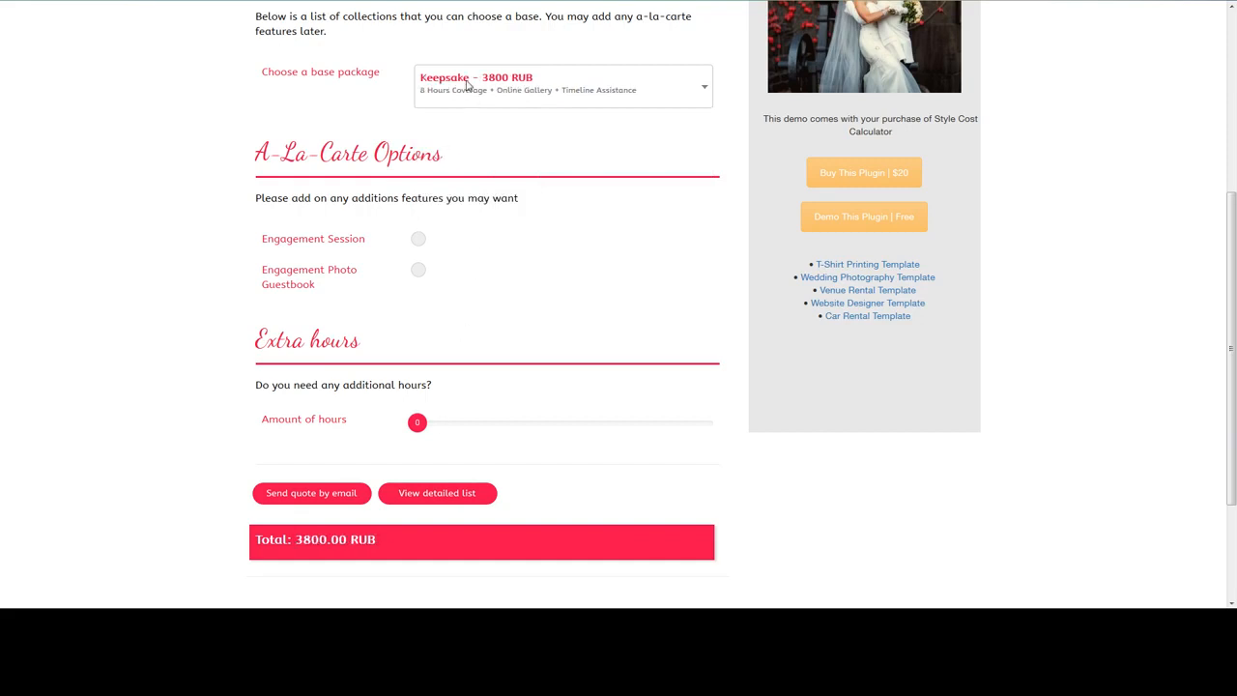
drag(255, 76, 355, 74)
click(370, 71)
click(459, 88)
click(353, 110)
scroll(272, 87, up, 1)
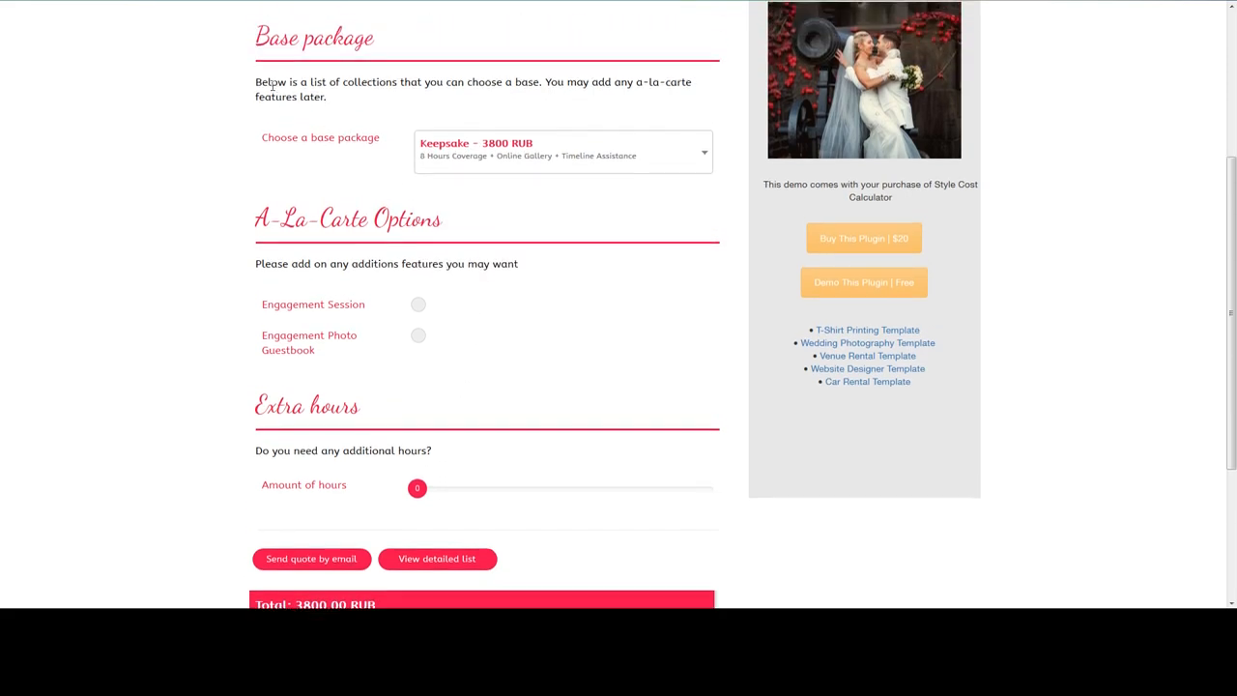
drag(254, 83, 345, 102)
click(344, 102)
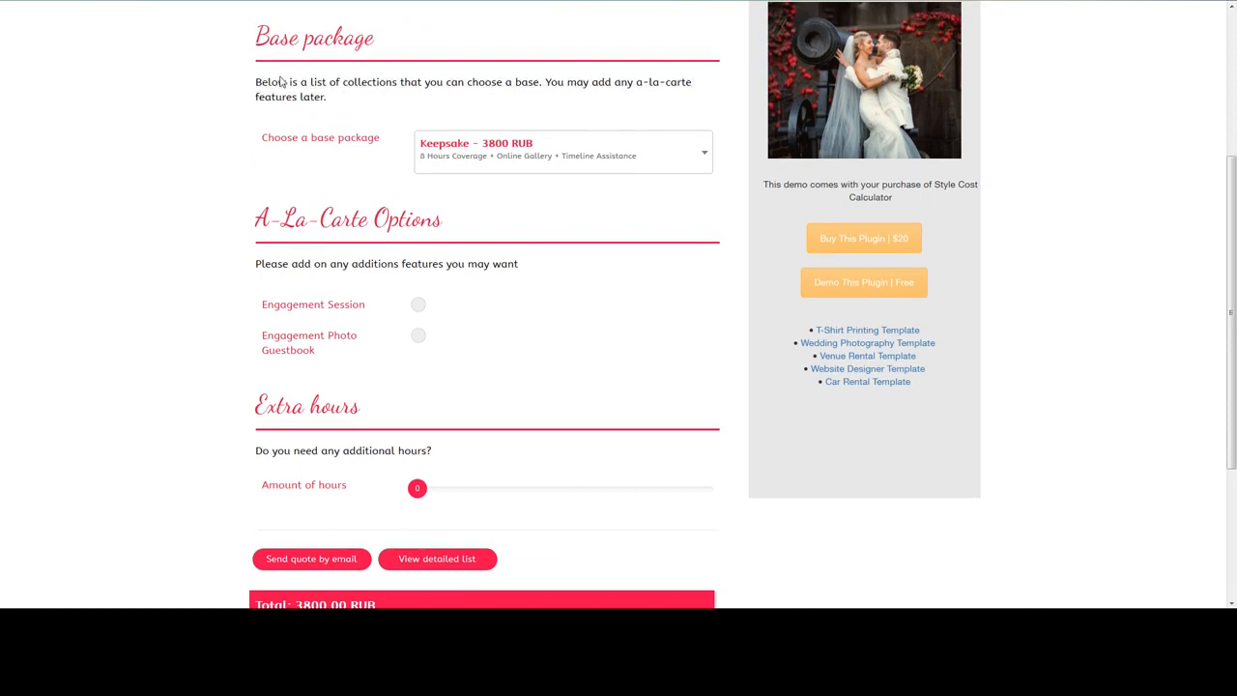
- Compare the base package options and set the package to Hearty
click(470, 160)
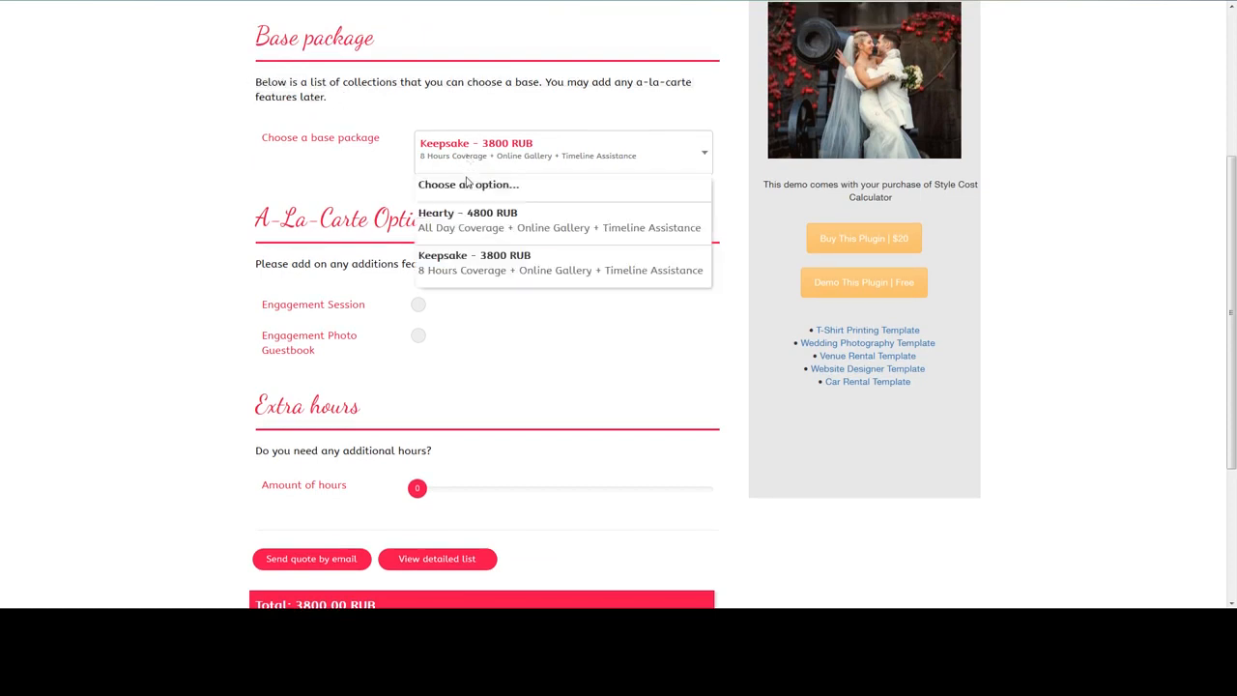
click(464, 263)
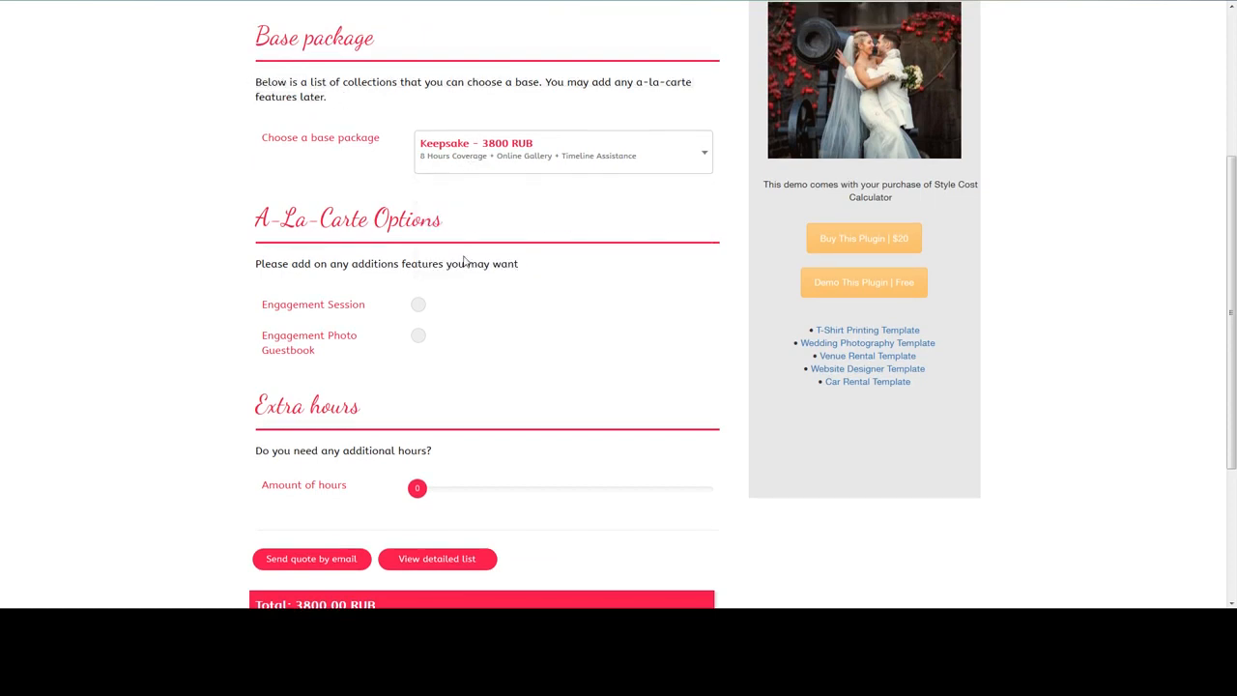
click(460, 162)
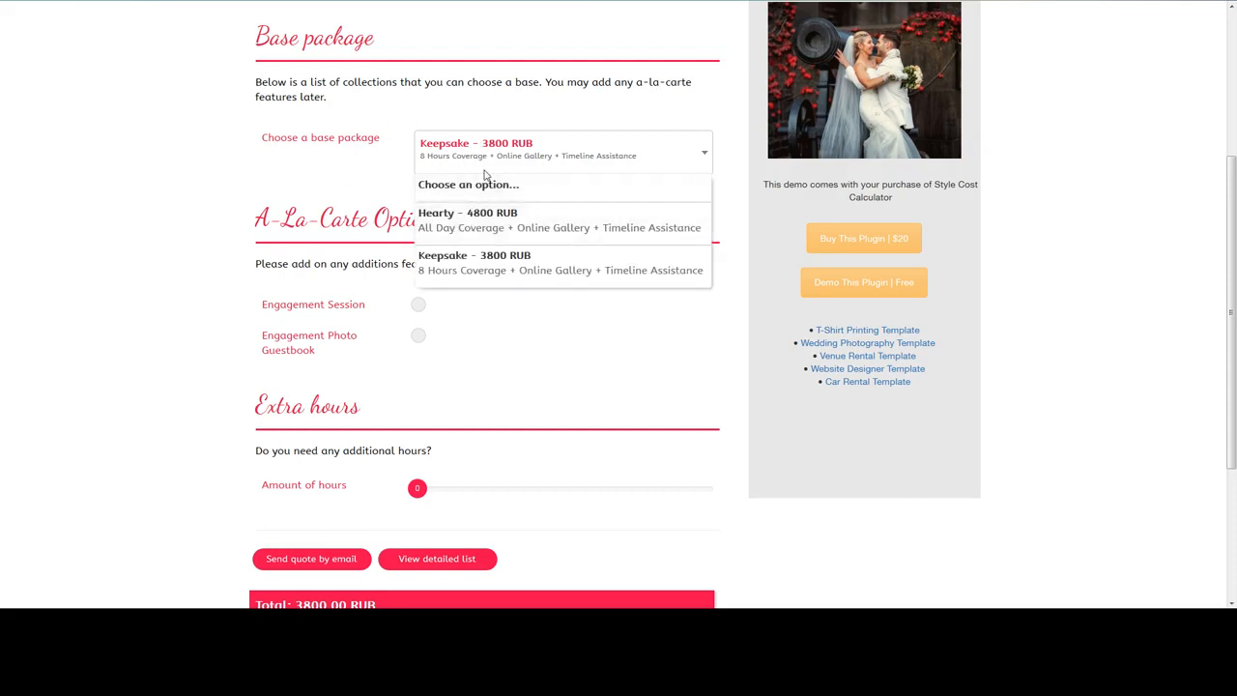
click(489, 263)
click(531, 162)
click(533, 160)
click(532, 151)
click(516, 235)
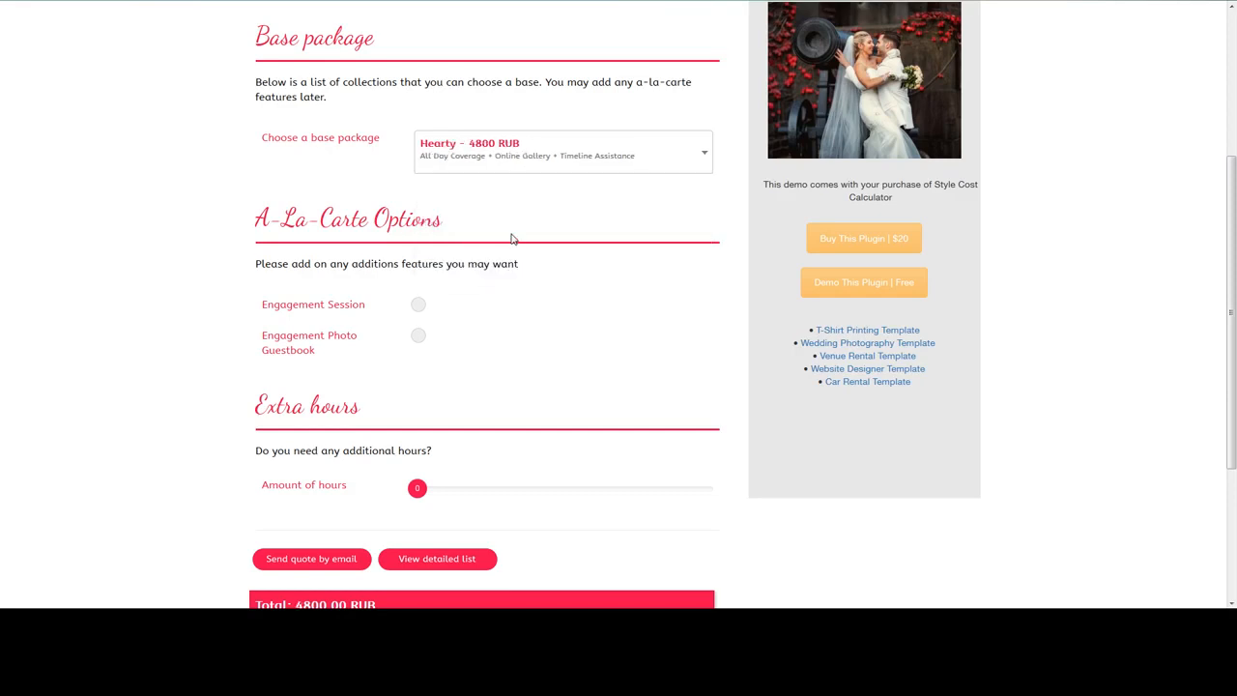
- In the wedding demo, set the Amount of hours slider to 1 and check the base package options, leaving Hearty chosen
scroll(532, 291, down, 1)
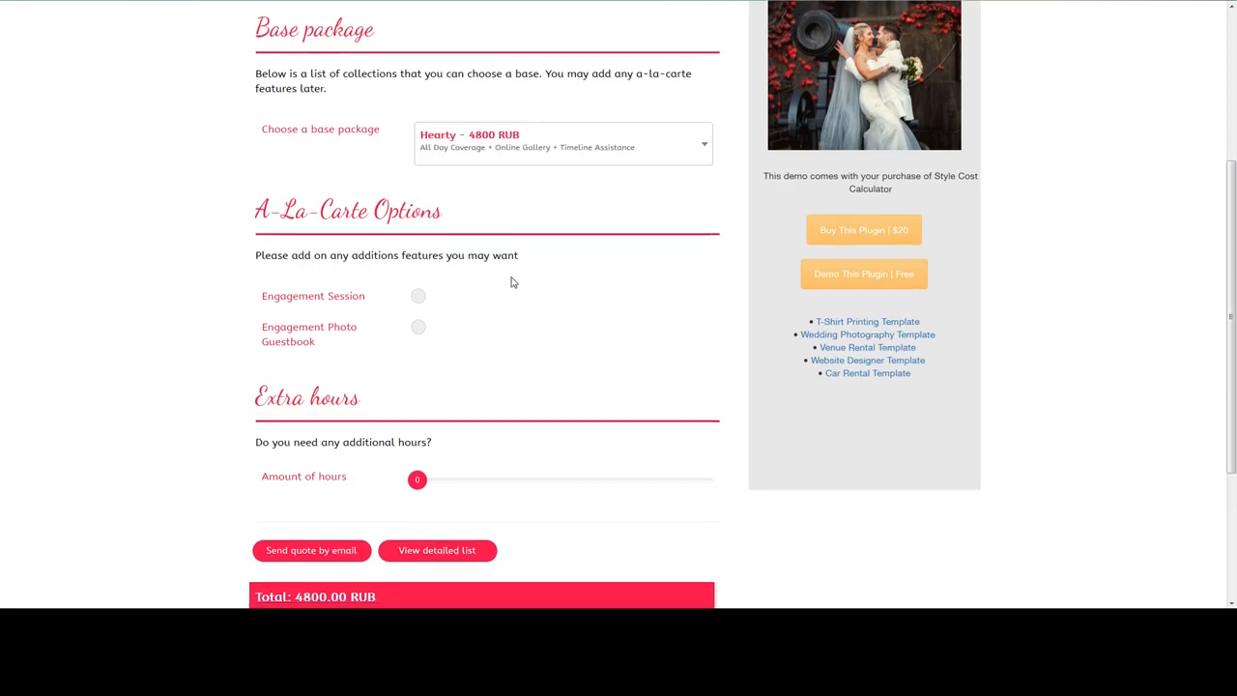
scroll(459, 242, up, 1)
scroll(459, 243, up, 1)
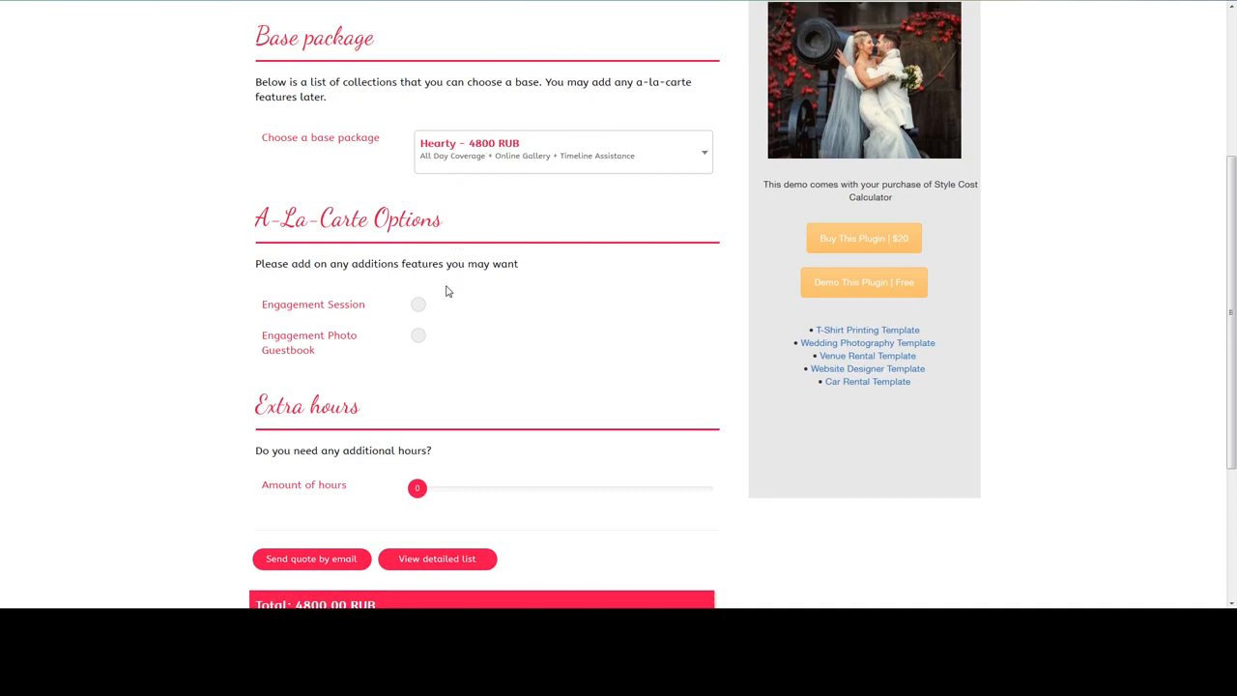
scroll(448, 345, down, 1)
drag(421, 434, 453, 435)
click(481, 85)
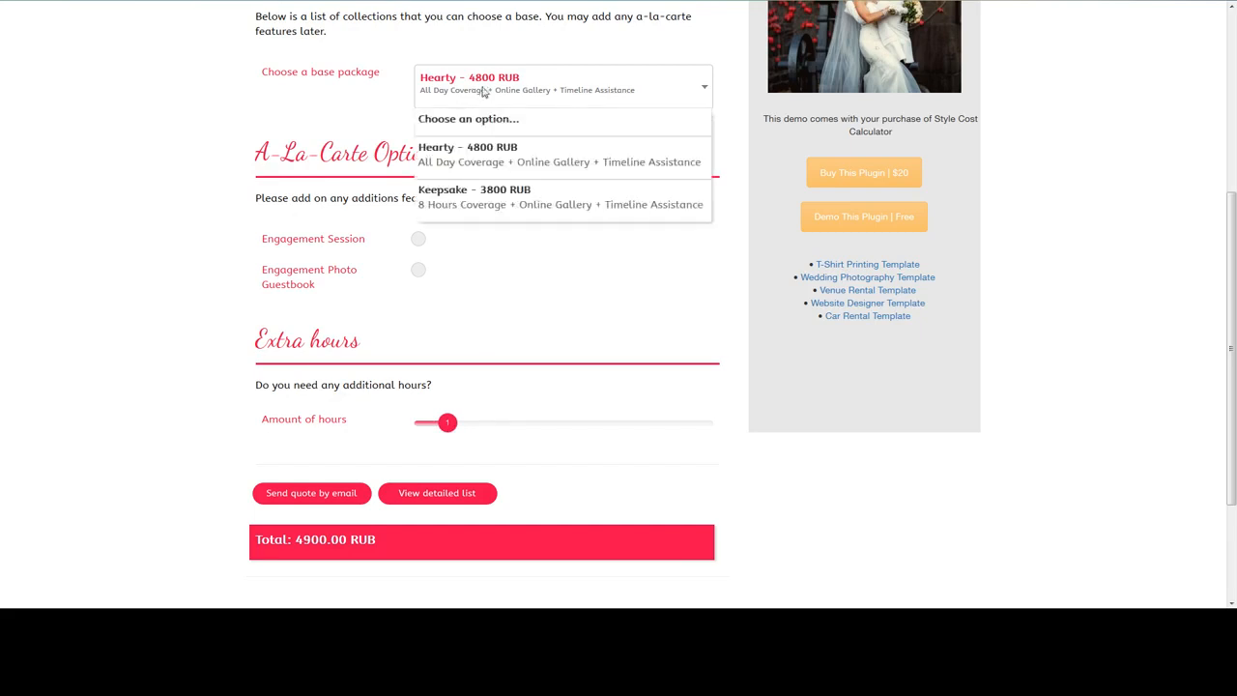
click(488, 93)
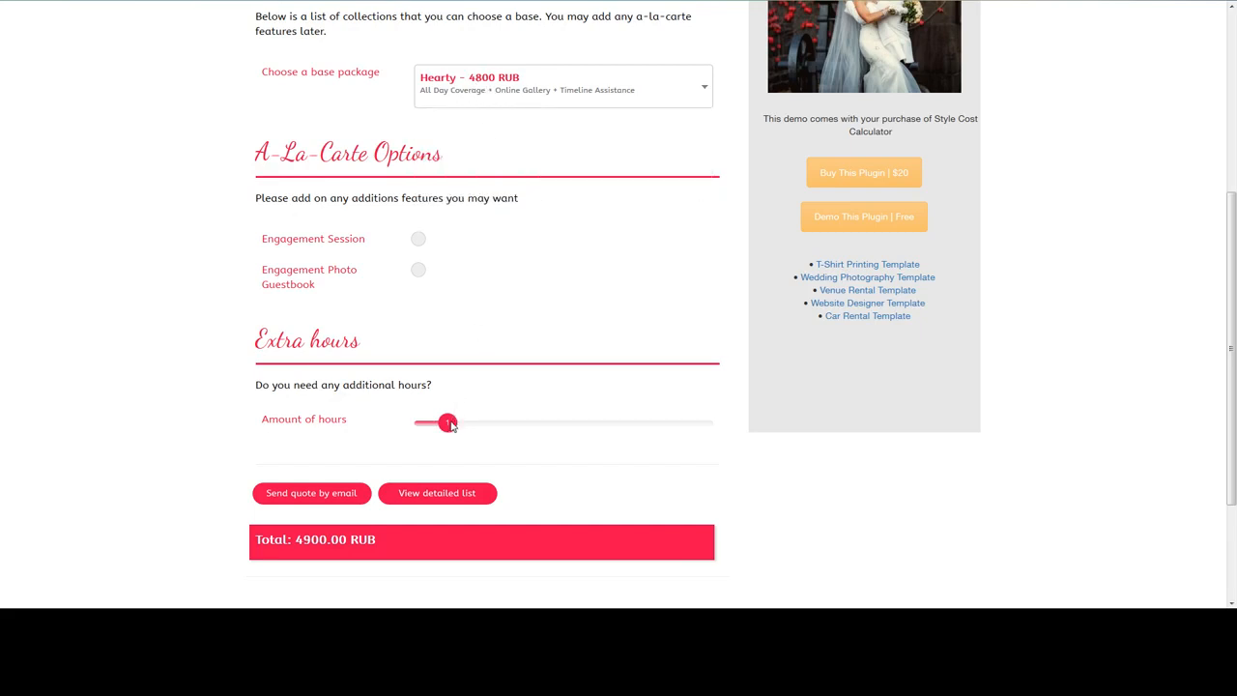
- Try the Amount of hours slider at 5 and 2 to compare totals, and return it to 1
drag(467, 430, 569, 425)
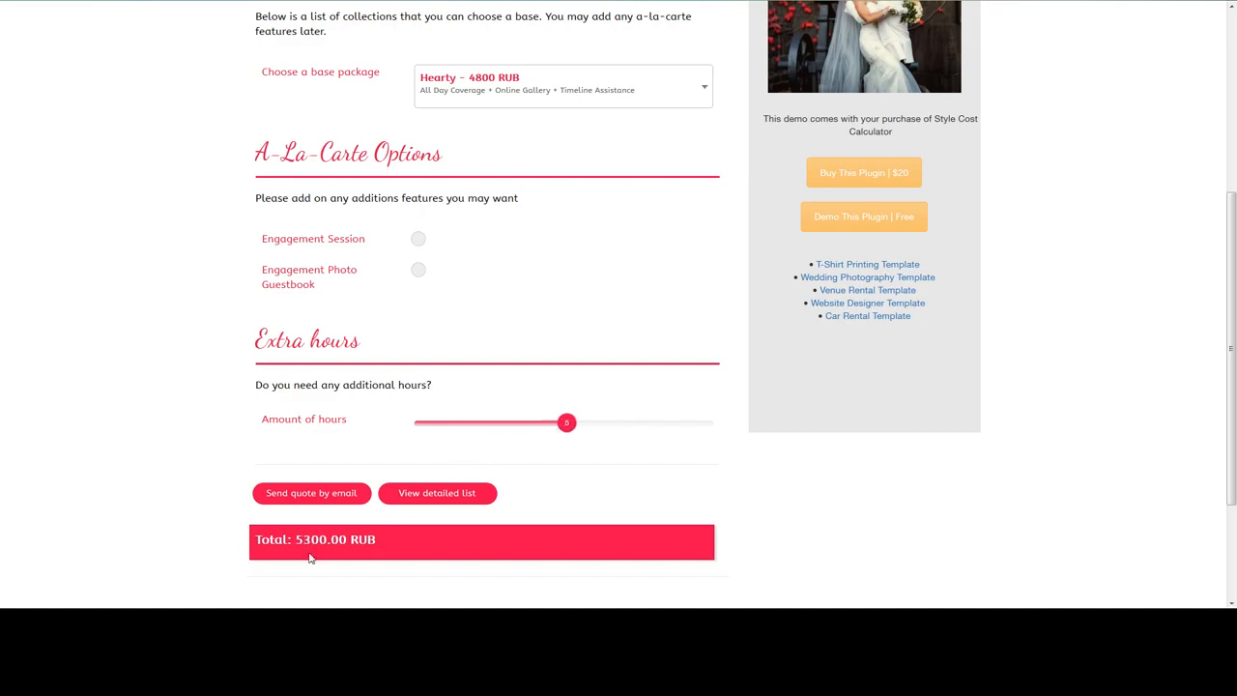
click(593, 429)
click(481, 431)
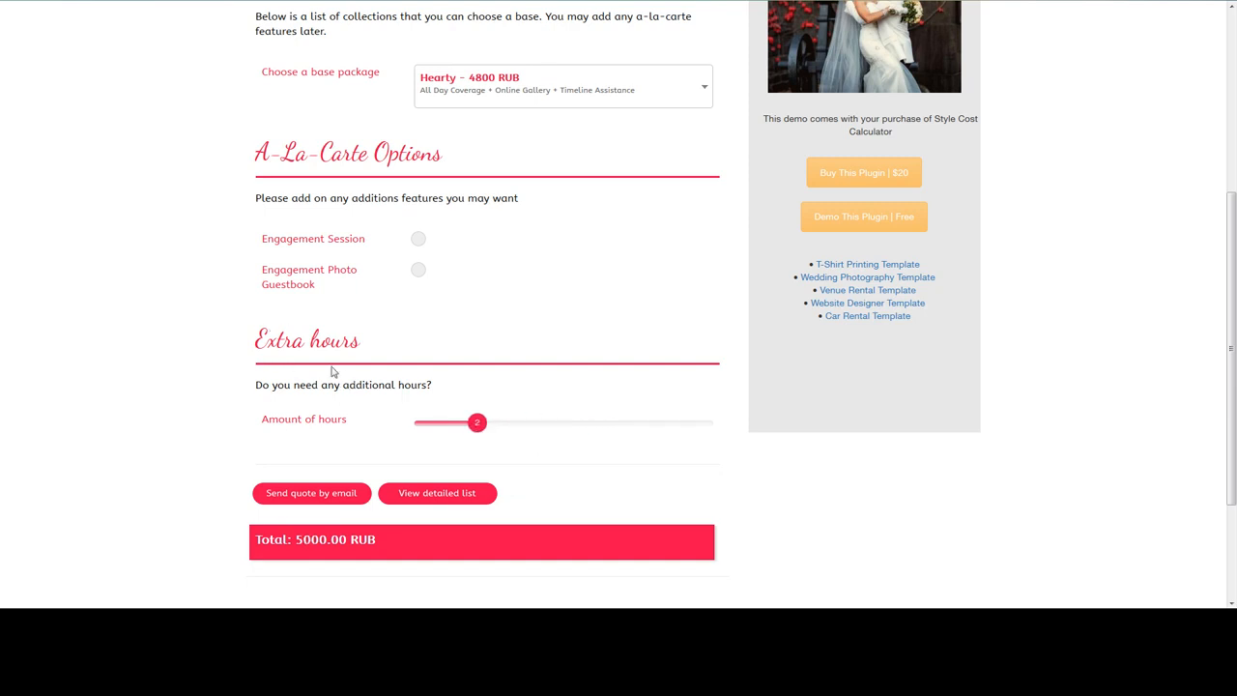
click(457, 429)
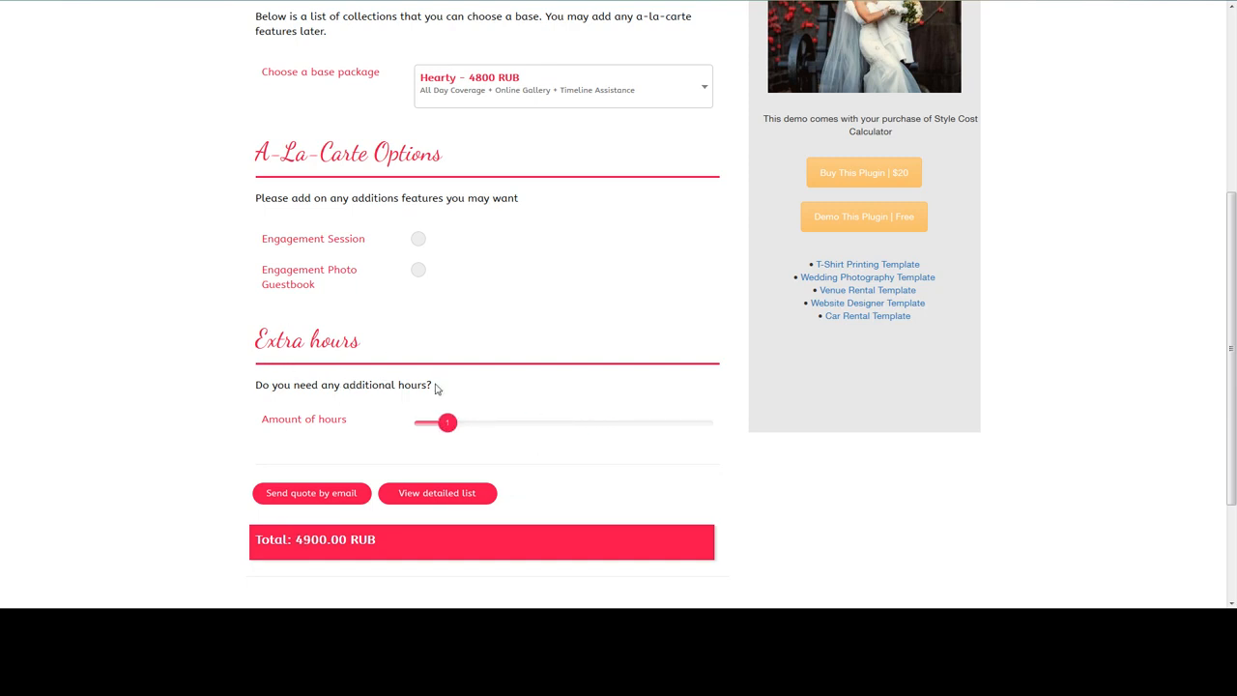
- Look over the Extra hours section's description and the currency shown in the calculator's total
mouse_move(434, 388)
mouse_down()
mouse_move(238, 388)
mouse_move(455, 386)
mouse_up()
click(373, 398)
click(288, 384)
scroll(508, 449, down, 1)
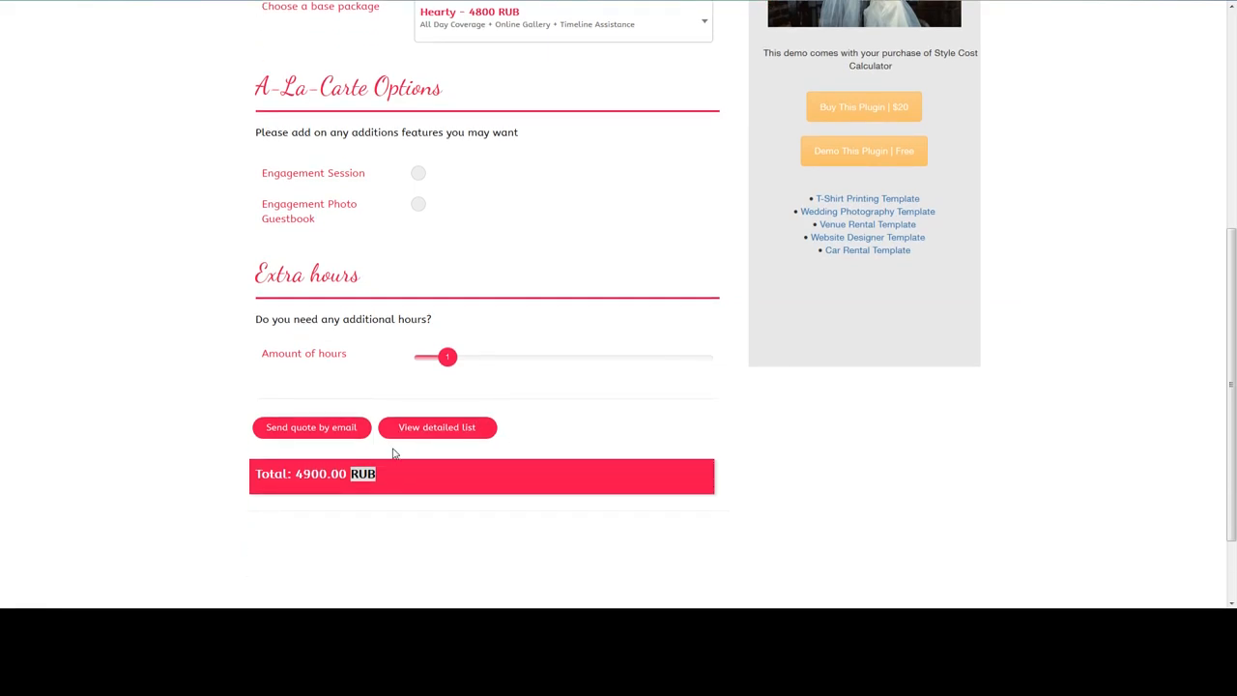
scroll(416, 435, up, 1)
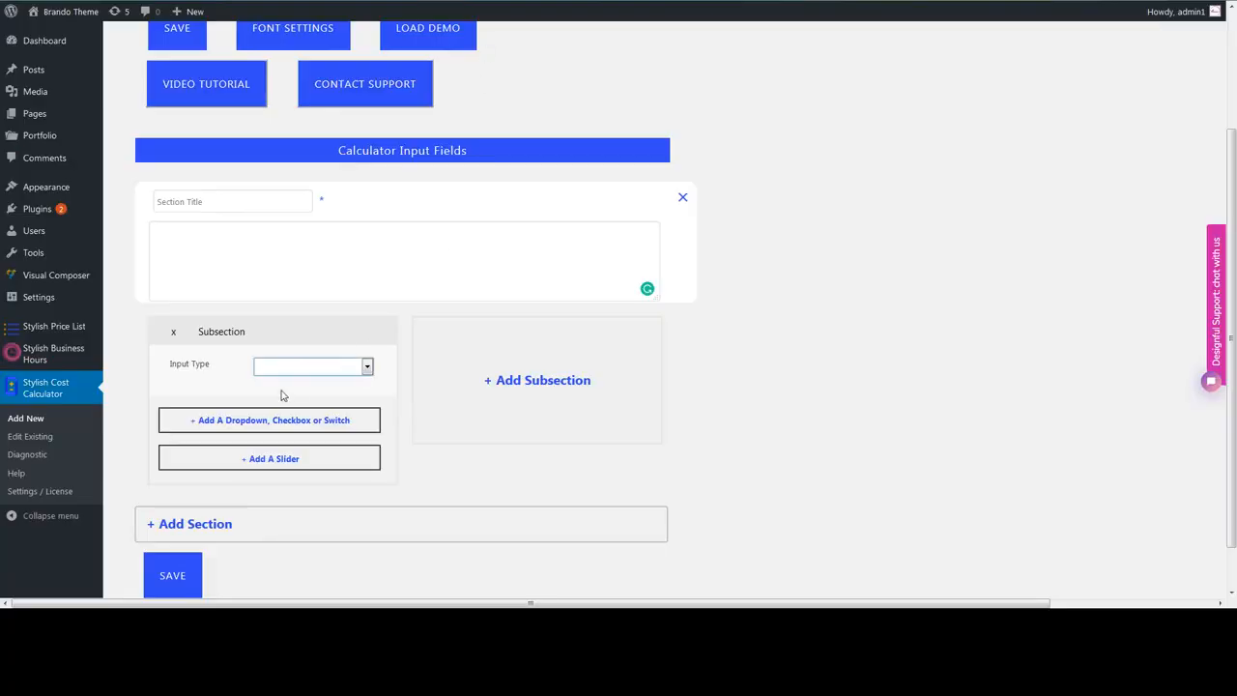
- Back in the calculator editor, set the subsection's input type to Dropdown Menu and name its product Product 1
click(290, 368)
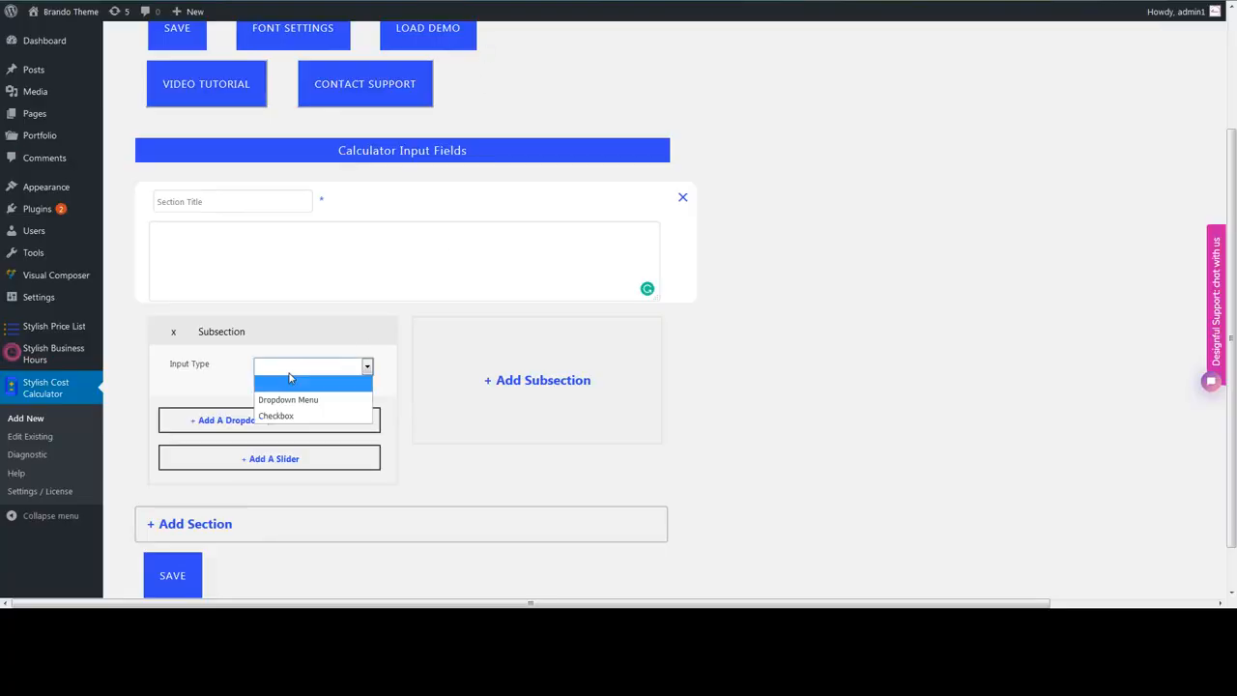
click(308, 401)
scroll(290, 381, down, 1)
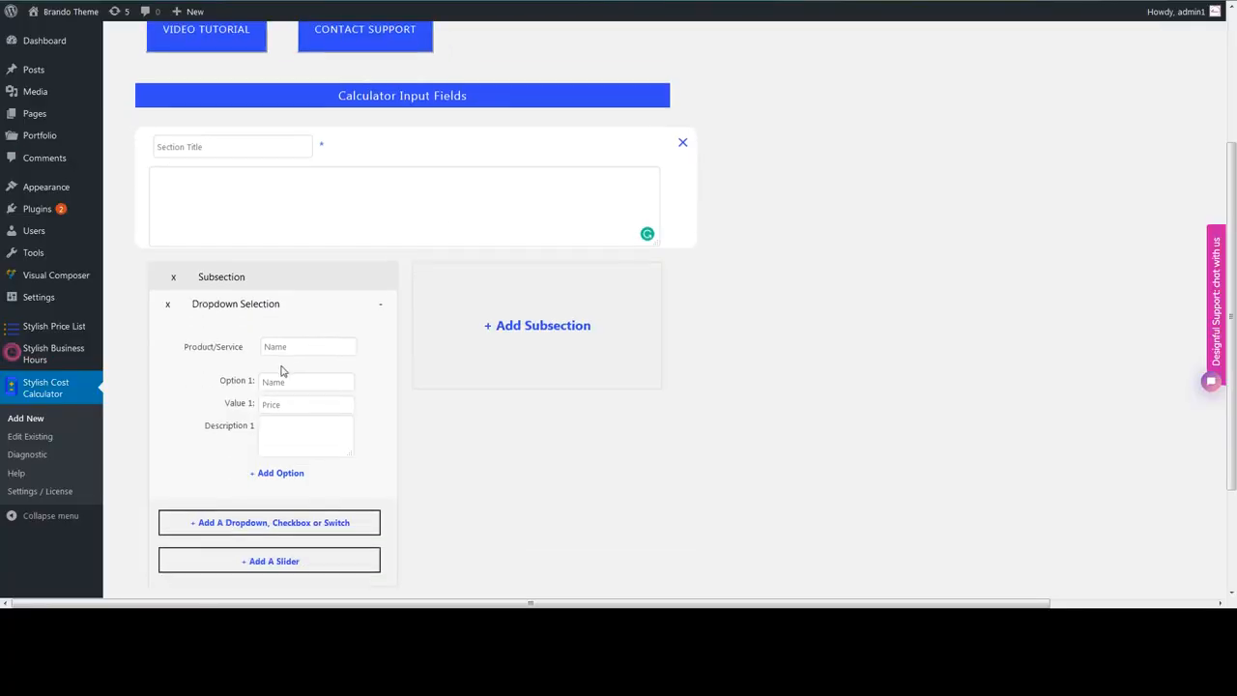
click(287, 337)
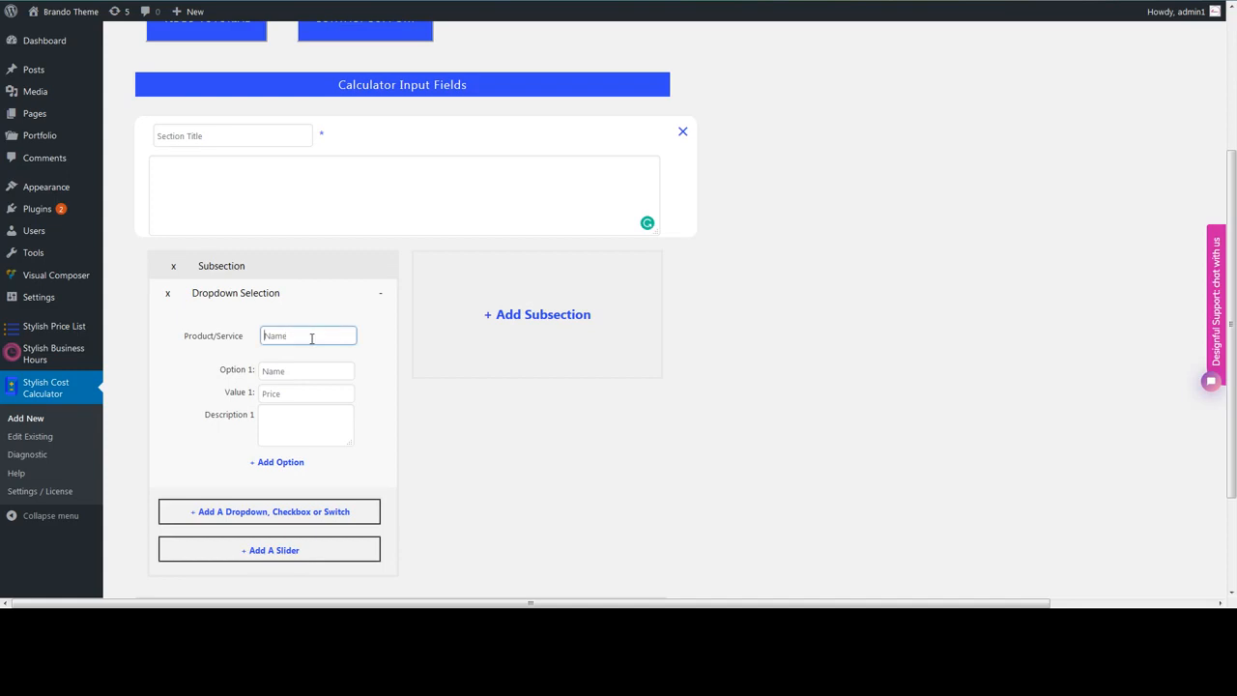
text(Product 1)
key(ctrl+a)
- Give the dropdown two options: Small with value 1 and Medium with value 2
click(311, 375)
click(276, 463)
click(295, 469)
text(Medium)
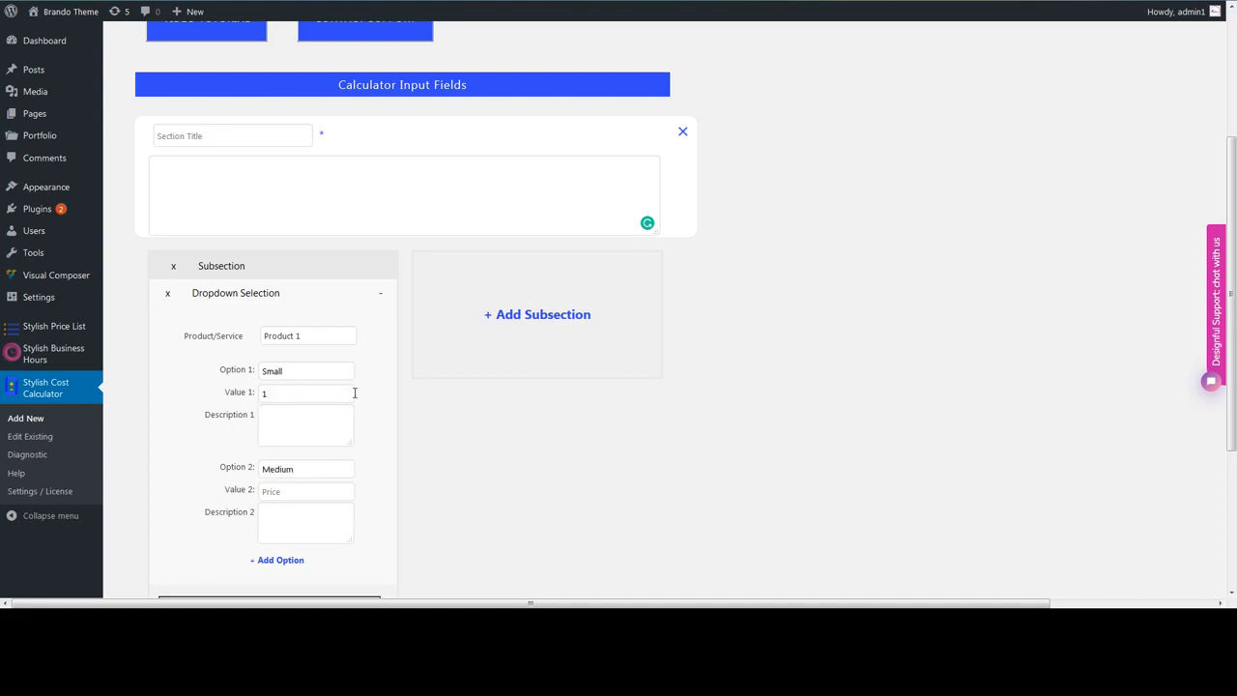
scroll(307, 300, down, 2)
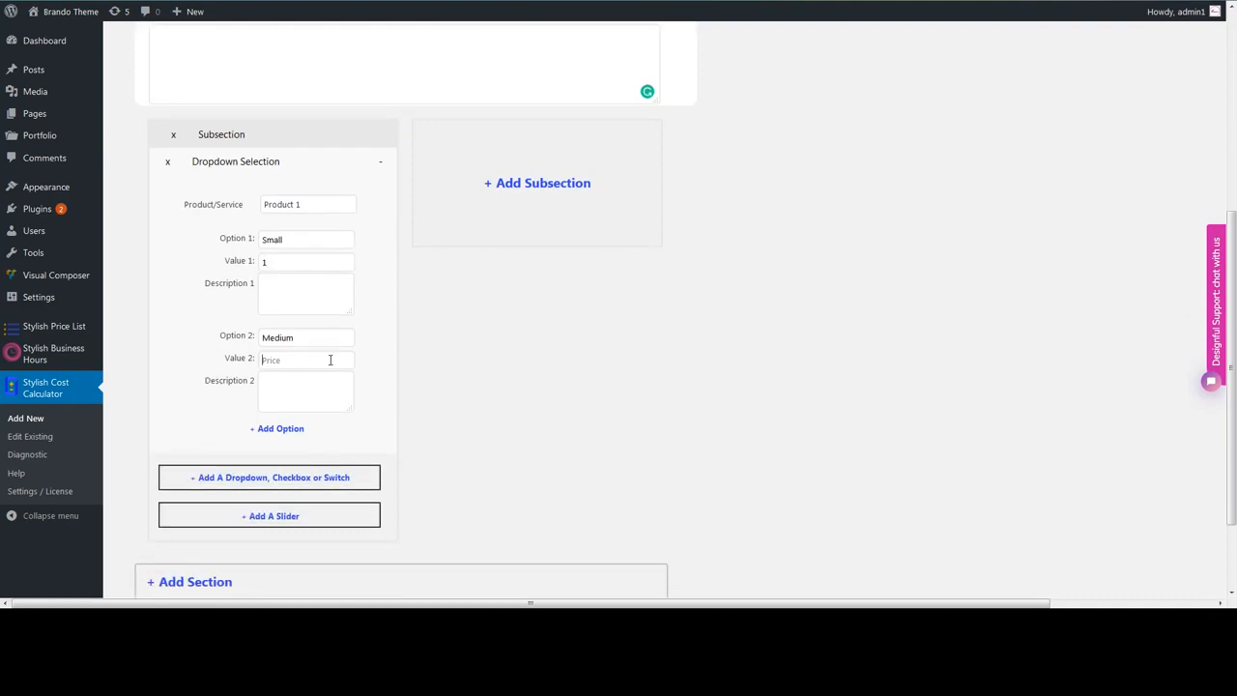
text(2)
- Add a slider to the first subsection and lower its price for the 0 to 100 range to 0
click(284, 519)
scroll(287, 483, down, 2)
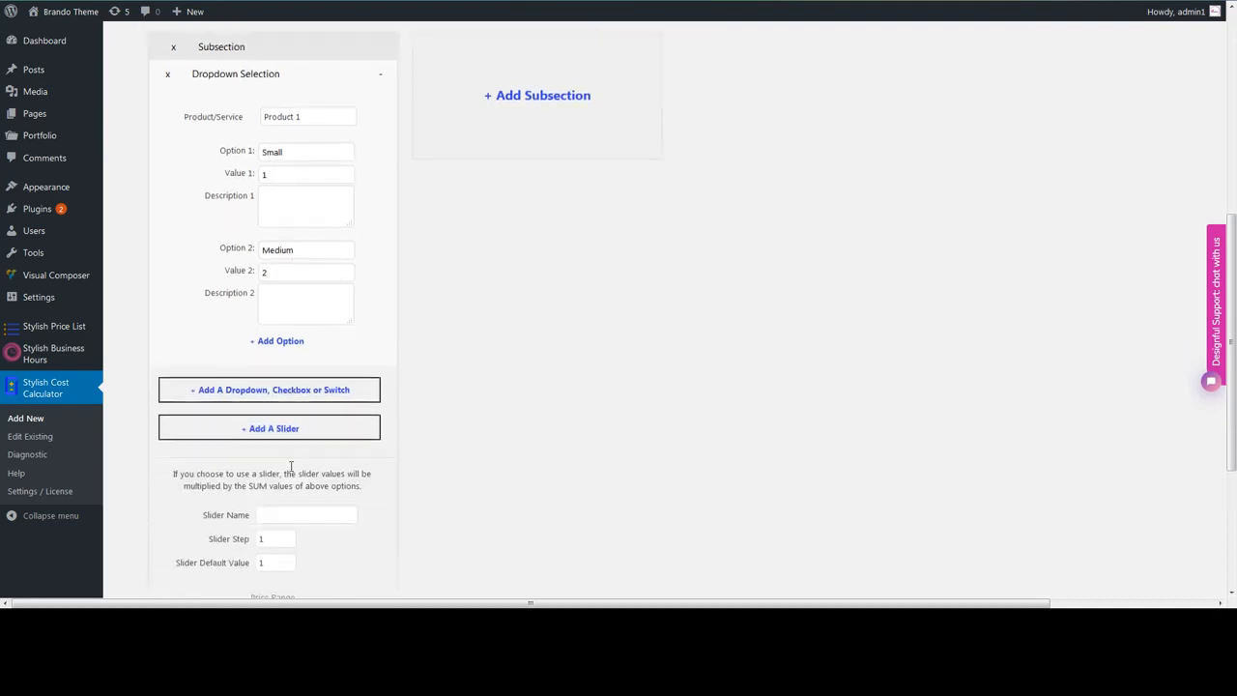
scroll(288, 423, down, 1)
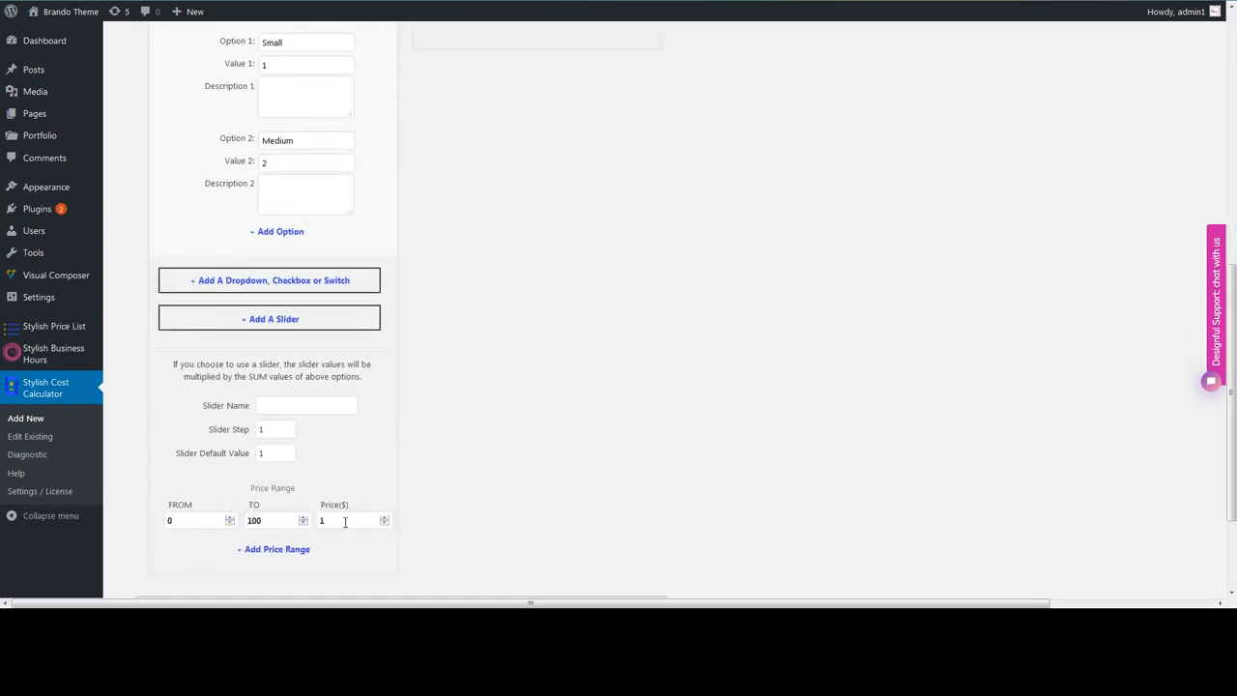
click(383, 522)
- Compare the values of the Small and Medium options with the note on slider multiplication and the slider's price range
scroll(298, 194, up, 2)
drag(270, 130, 252, 122)
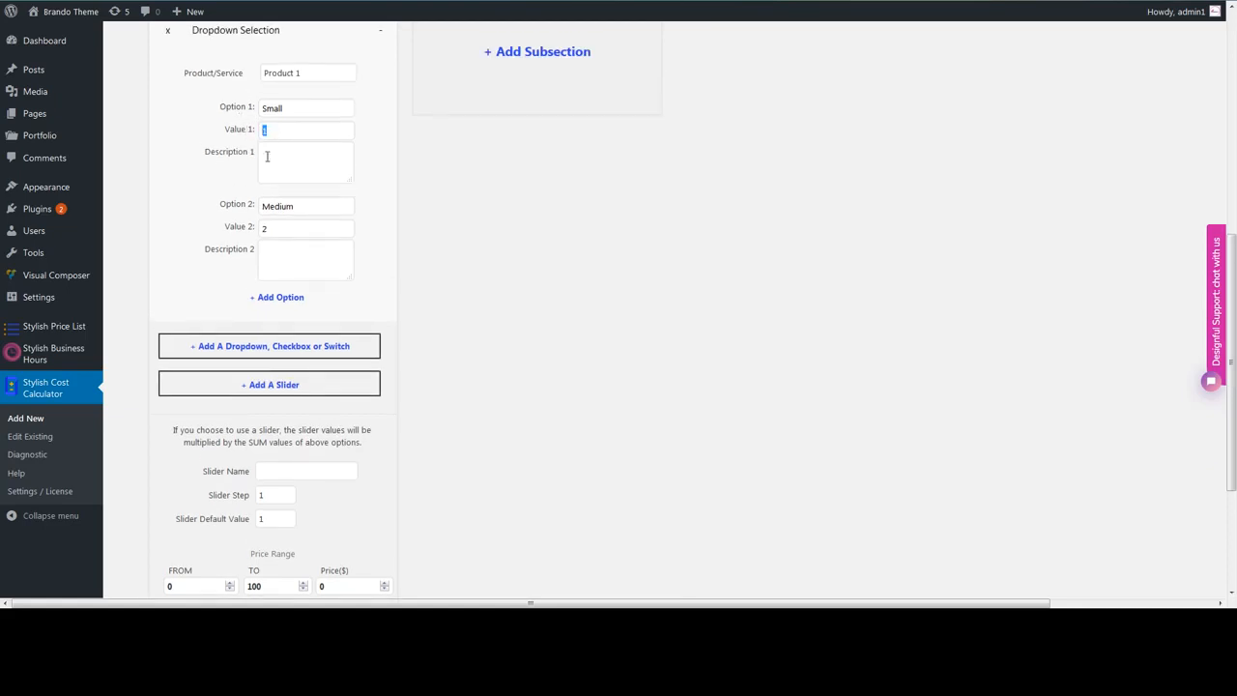
drag(284, 224, 248, 219)
scroll(317, 348, down, 2)
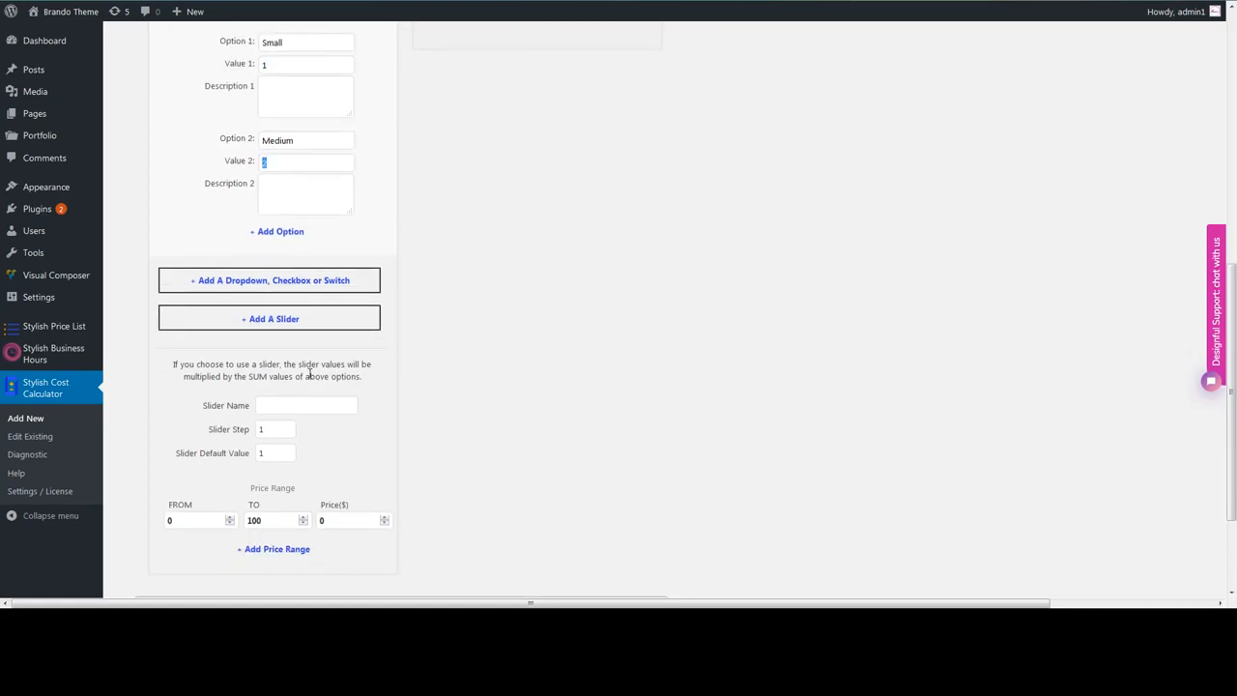
scroll(316, 385, up, 2)
scroll(296, 497, down, 2)
scroll(407, 501, up, 1)
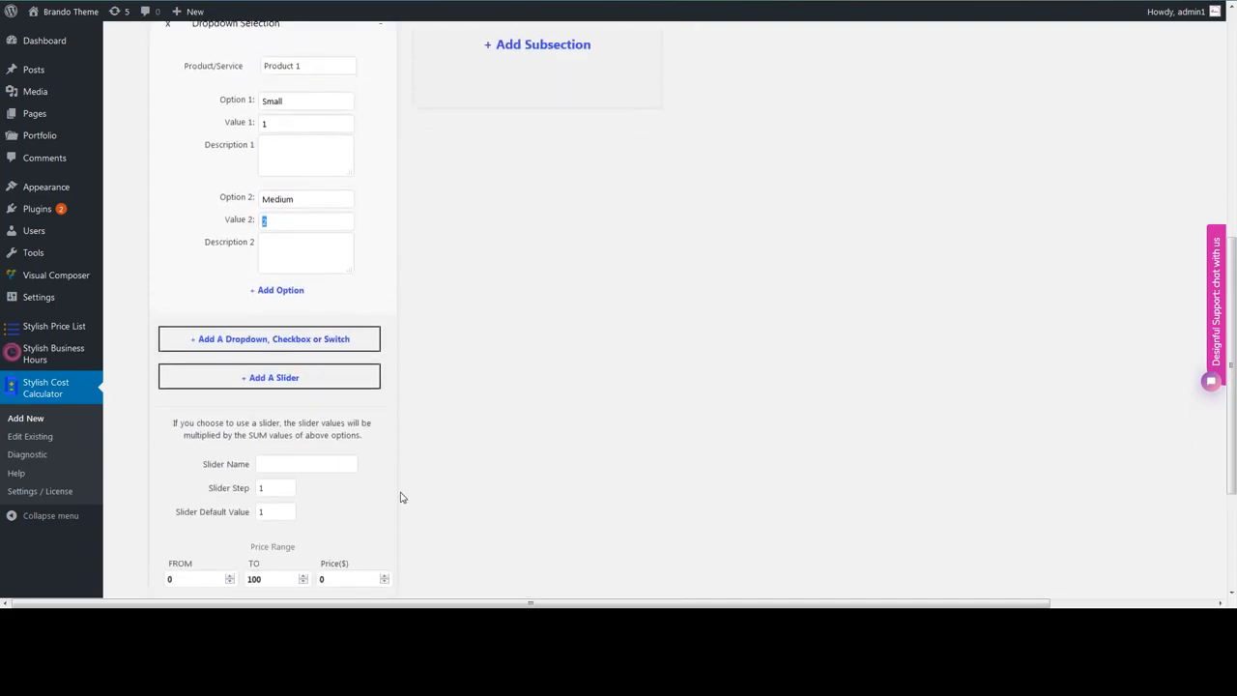
- Set the first subsection's slider price to 3 for the 0 to 100 range
click(340, 581)
text(1)
scroll(393, 513, down, 2)
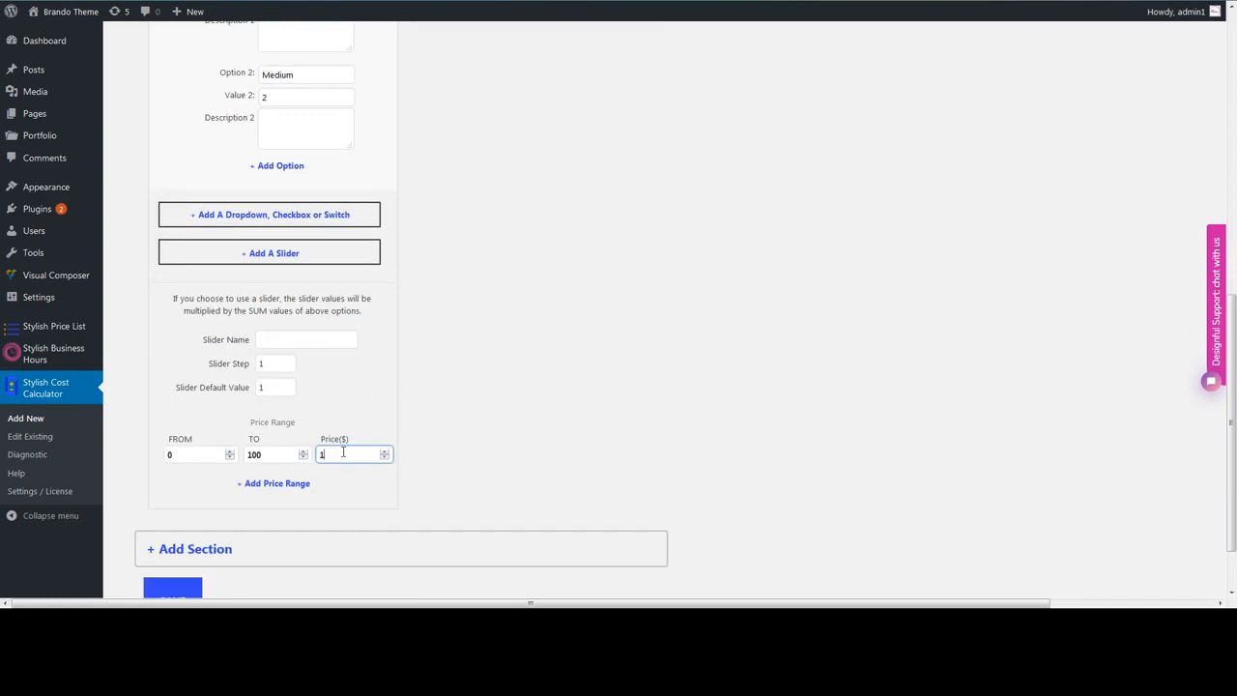
key(BackSpace)
text(3)
- Review how the dropdown option values relate to the slider price within the first subsection
scroll(299, 438, up, 2)
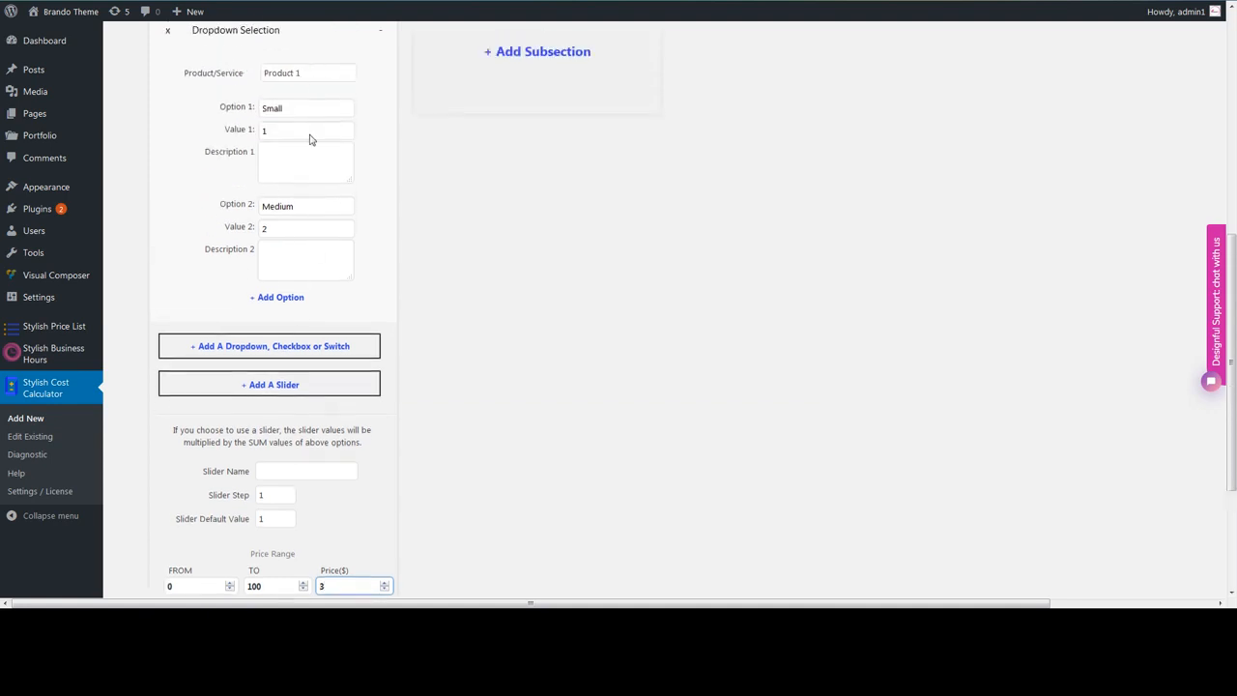
scroll(325, 102, down, 1)
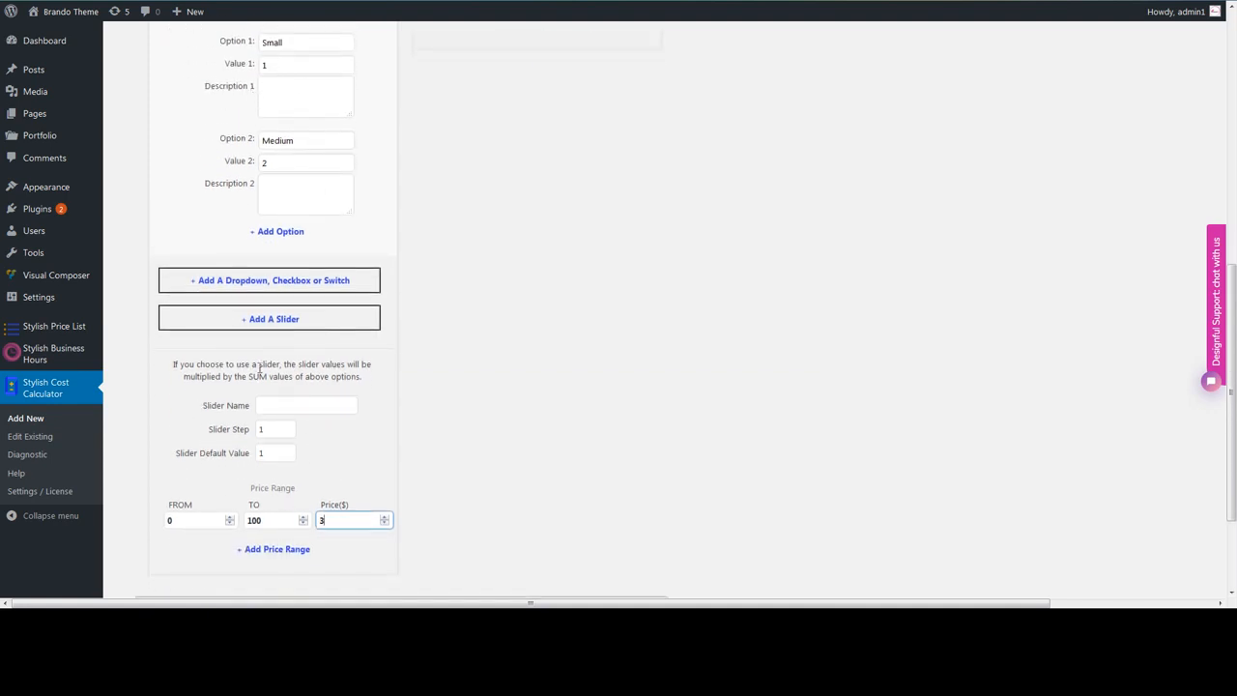
scroll(269, 371, up, 1)
scroll(272, 394, down, 1)
scroll(274, 160, up, 2)
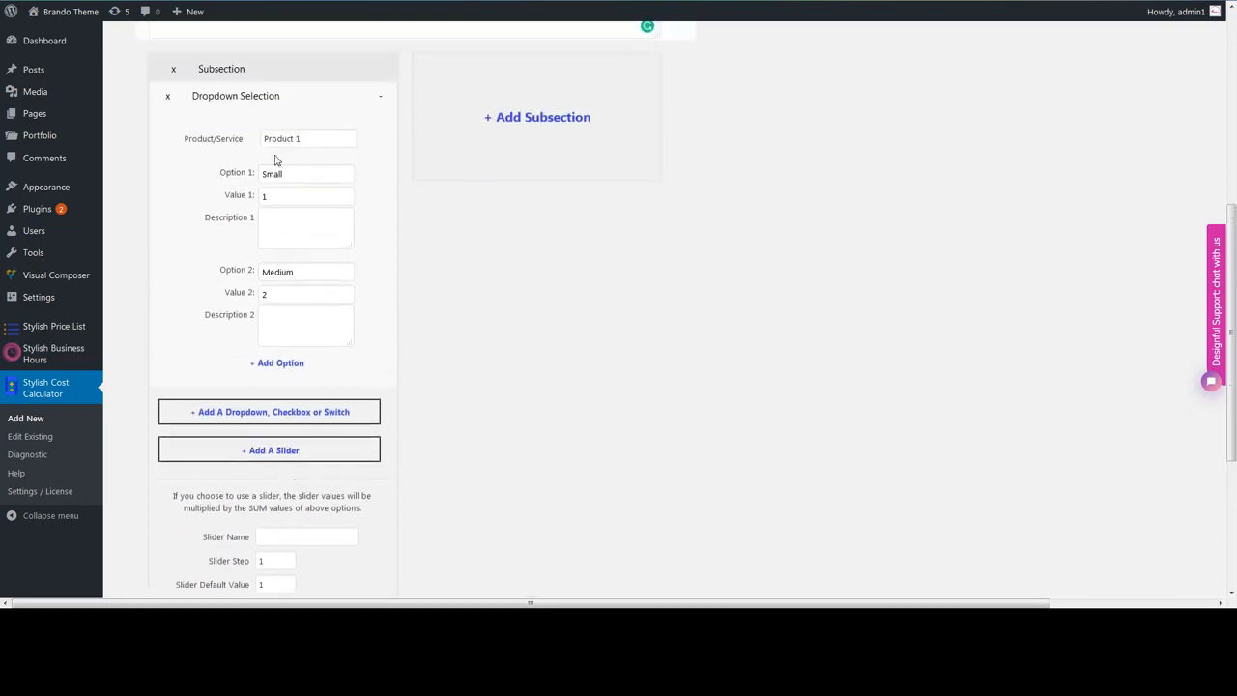
scroll(286, 309, down, 2)
scroll(434, 201, up, 2)
- Add a second subsection with a slider named Quantity and set its price to 23 for the 0 to 100 range
click(549, 117)
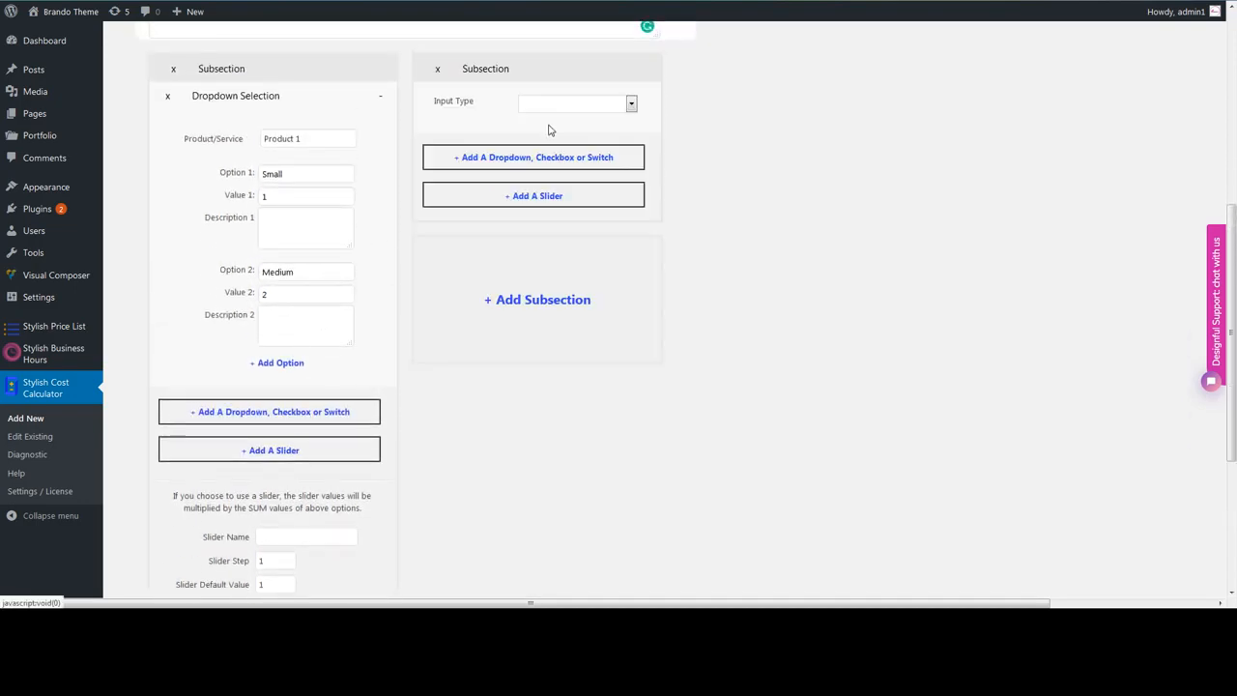
click(533, 196)
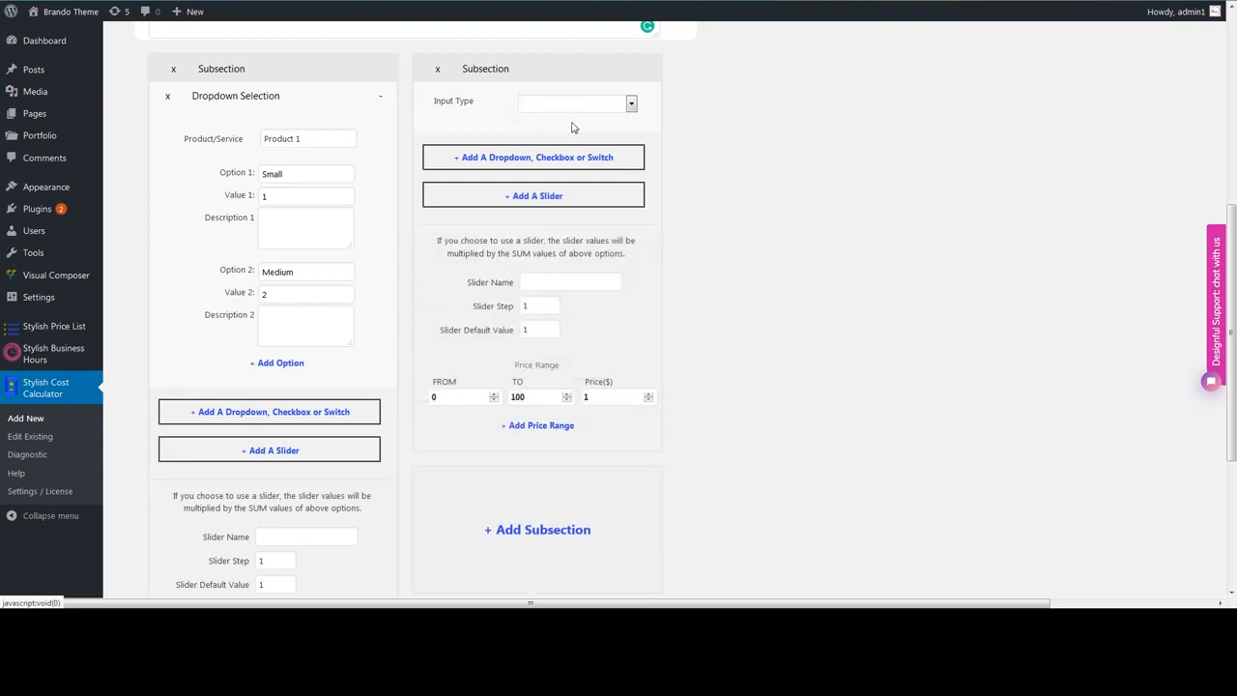
click(549, 282)
text(QW)
double_click(599, 397)
text(234)
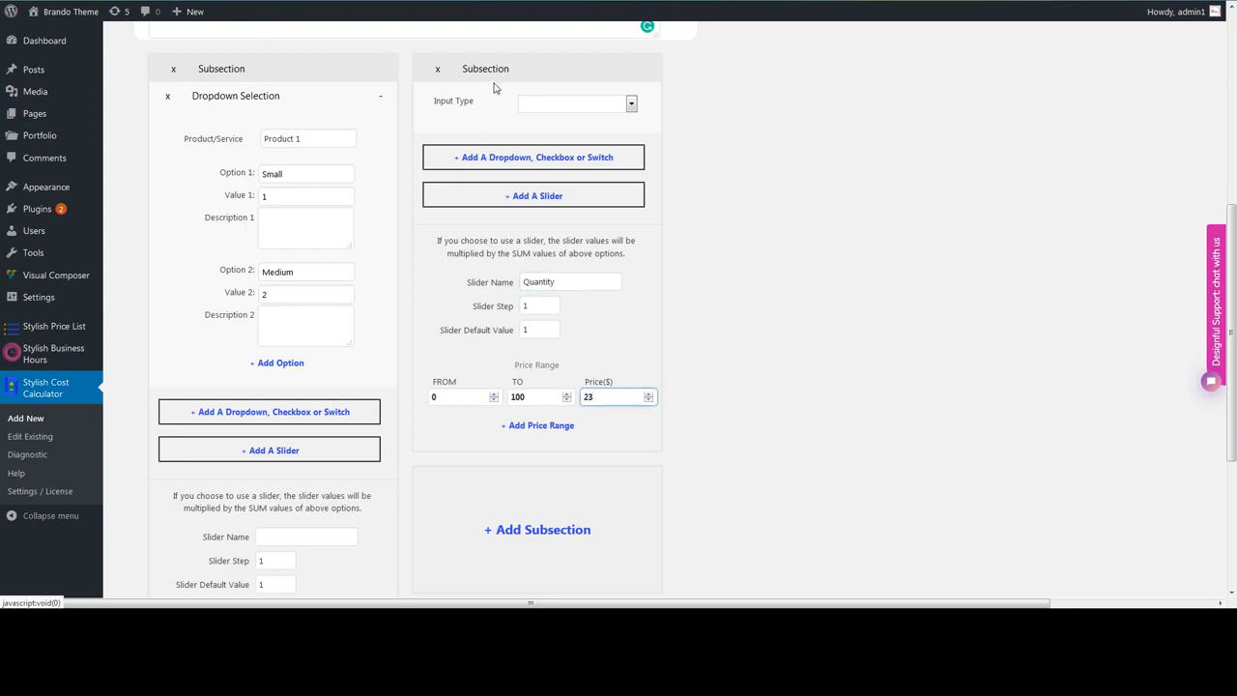
- Look over the first subsection's product and option names, and remove the slider from that subsection
scroll(333, 223, down, 1)
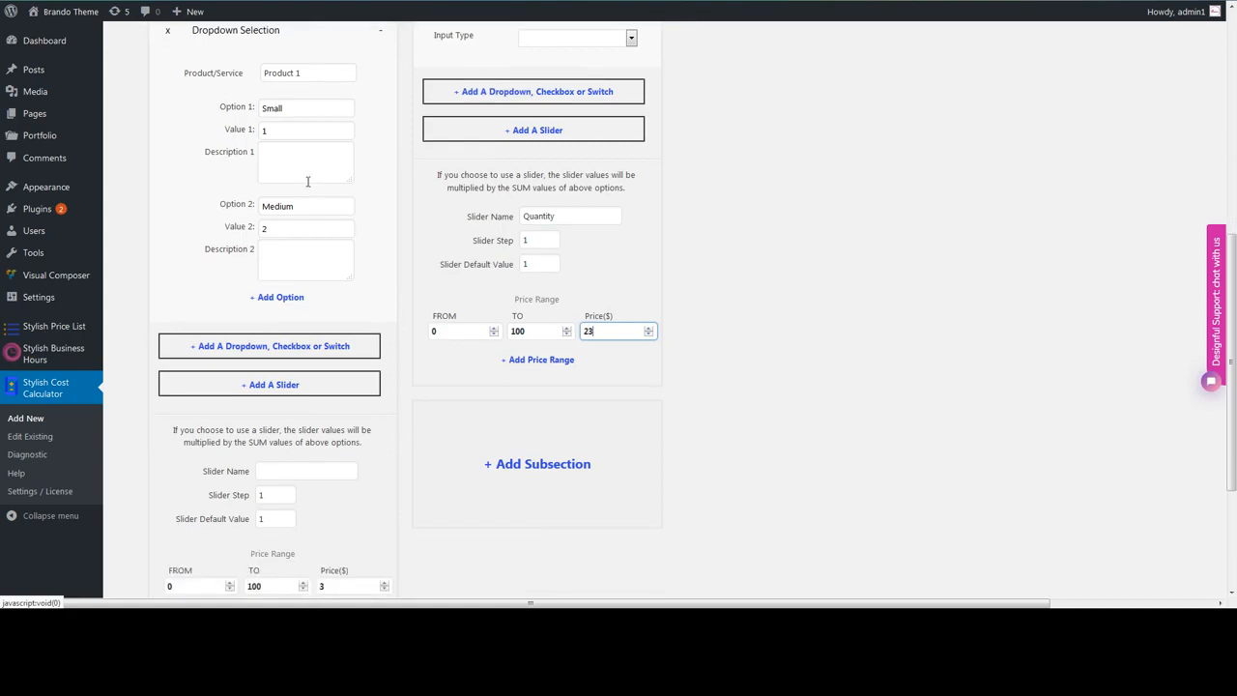
scroll(307, 169, up, 1)
triple_click(308, 144)
double_click(308, 175)
double_click(329, 269)
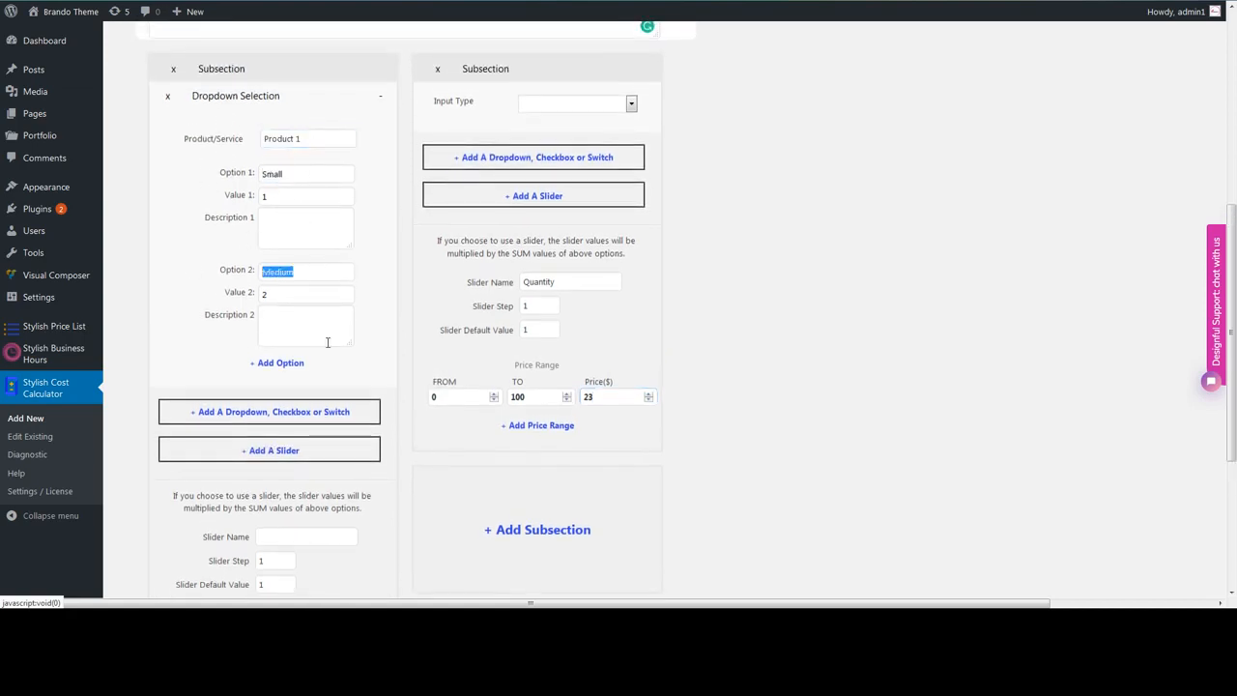
scroll(328, 348, down, 2)
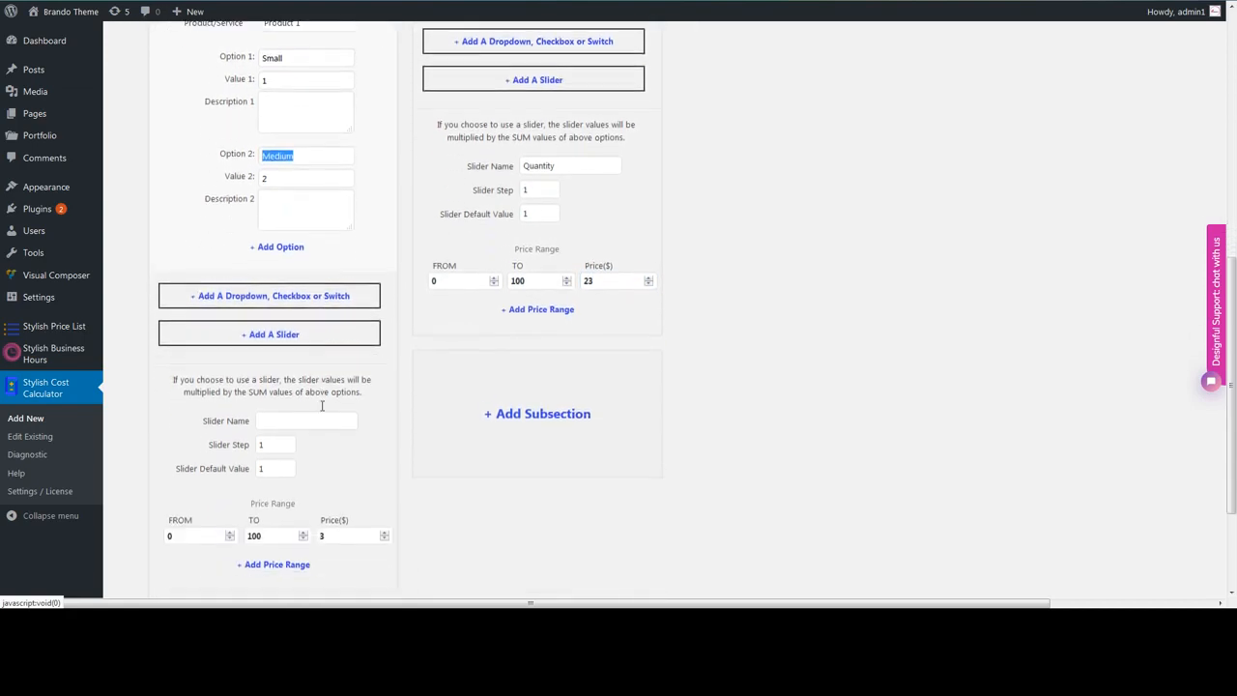
click(274, 321)
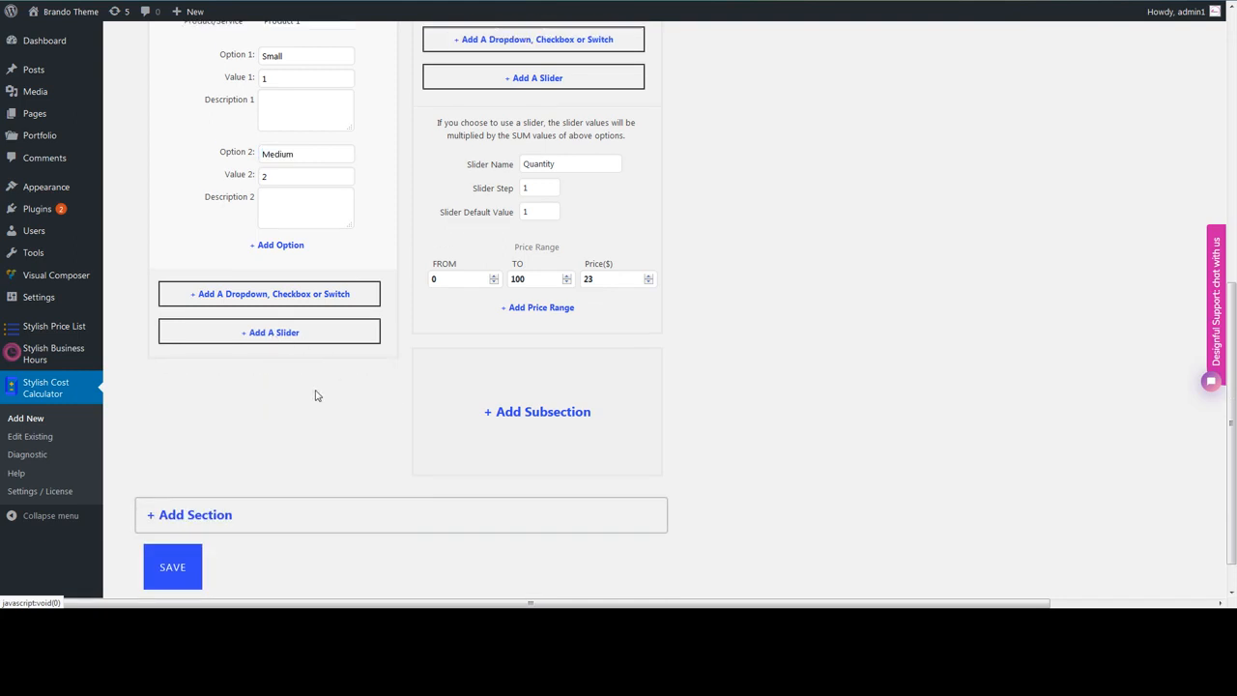
- Compare the dropdown subsection with the Quantity slider subsection and check the second one's Input Type field
scroll(277, 436, up, 1)
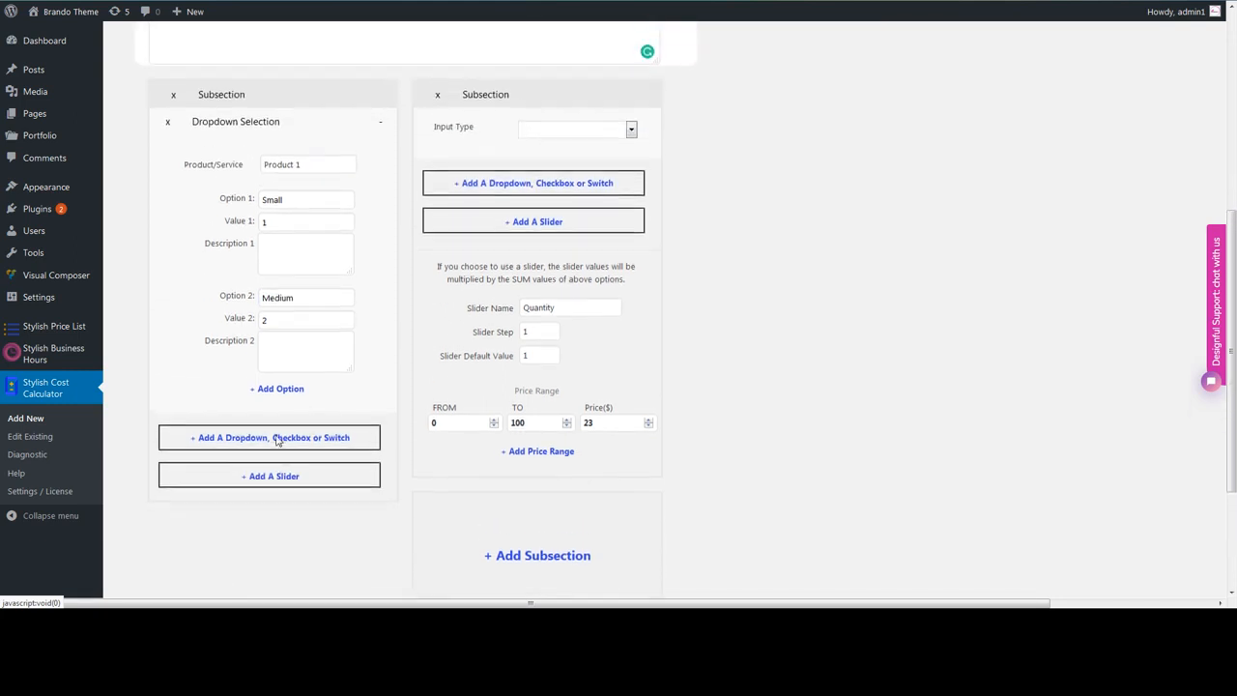
scroll(580, 376, down, 2)
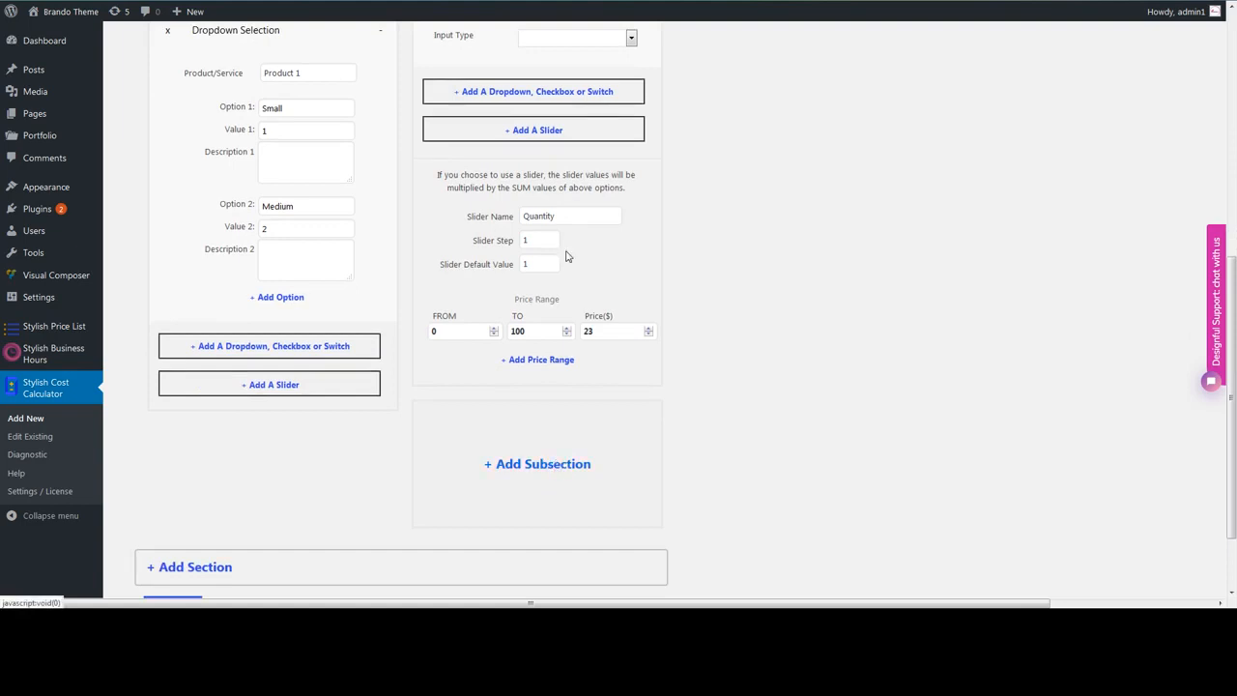
scroll(554, 364, up, 1)
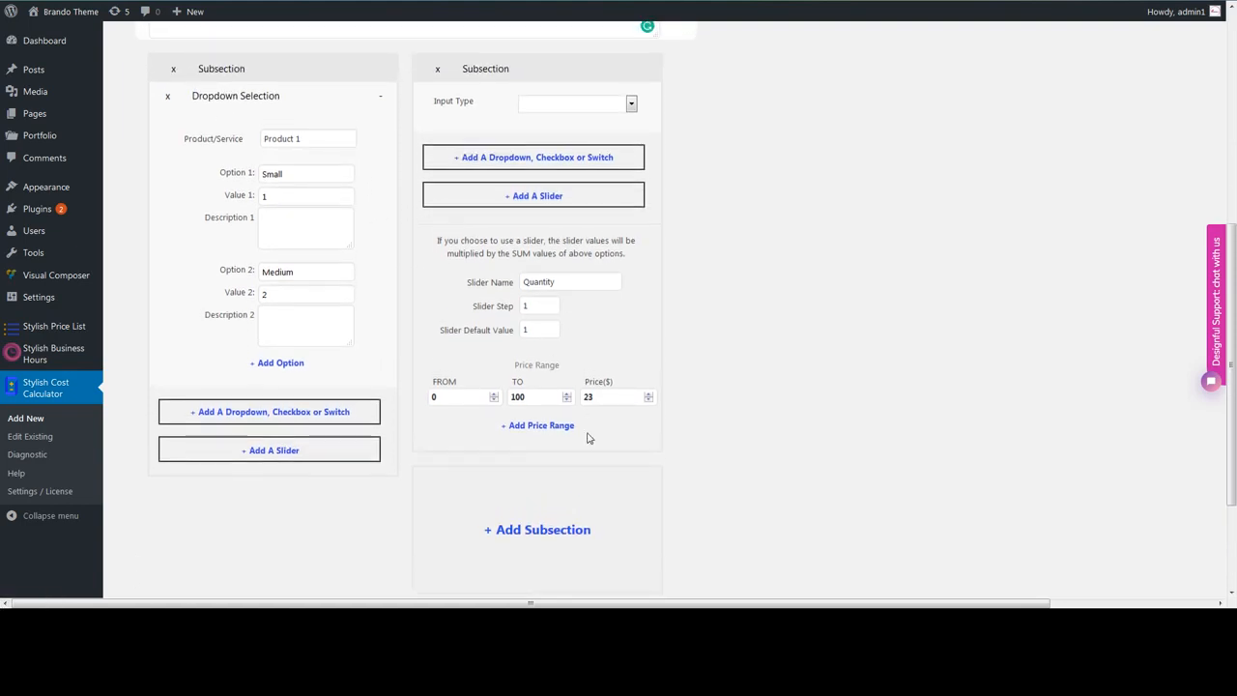
scroll(587, 436, up, 1)
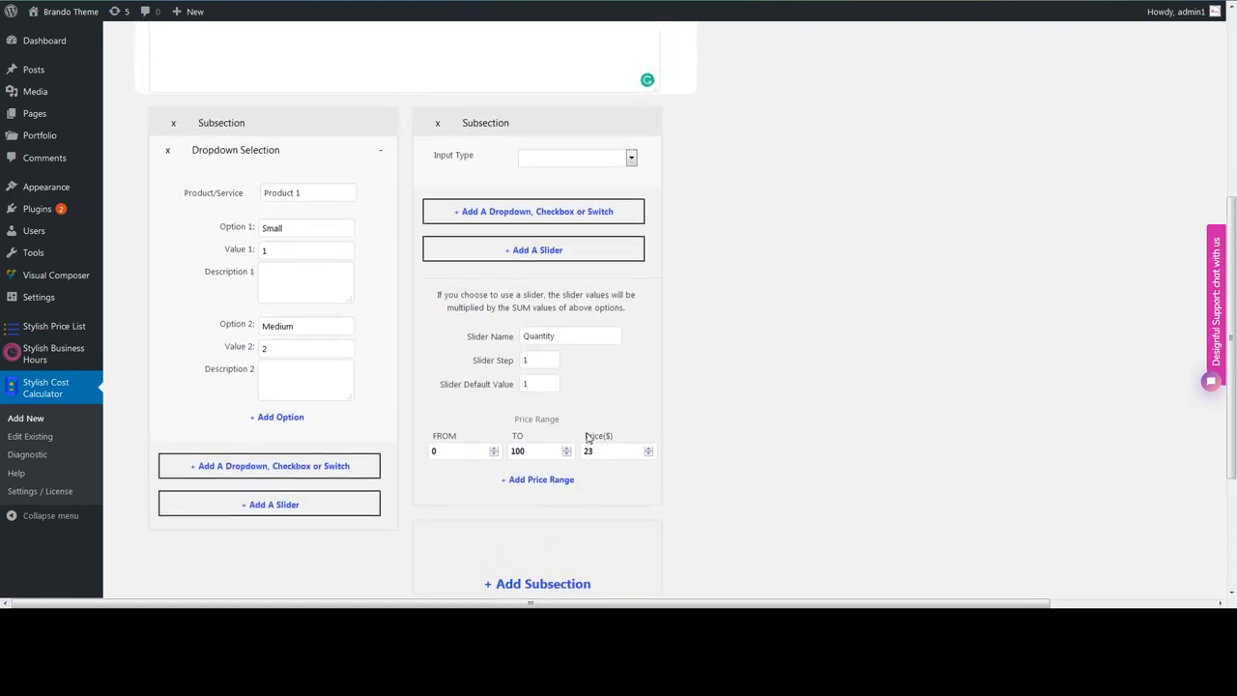
click(556, 170)
click(555, 170)
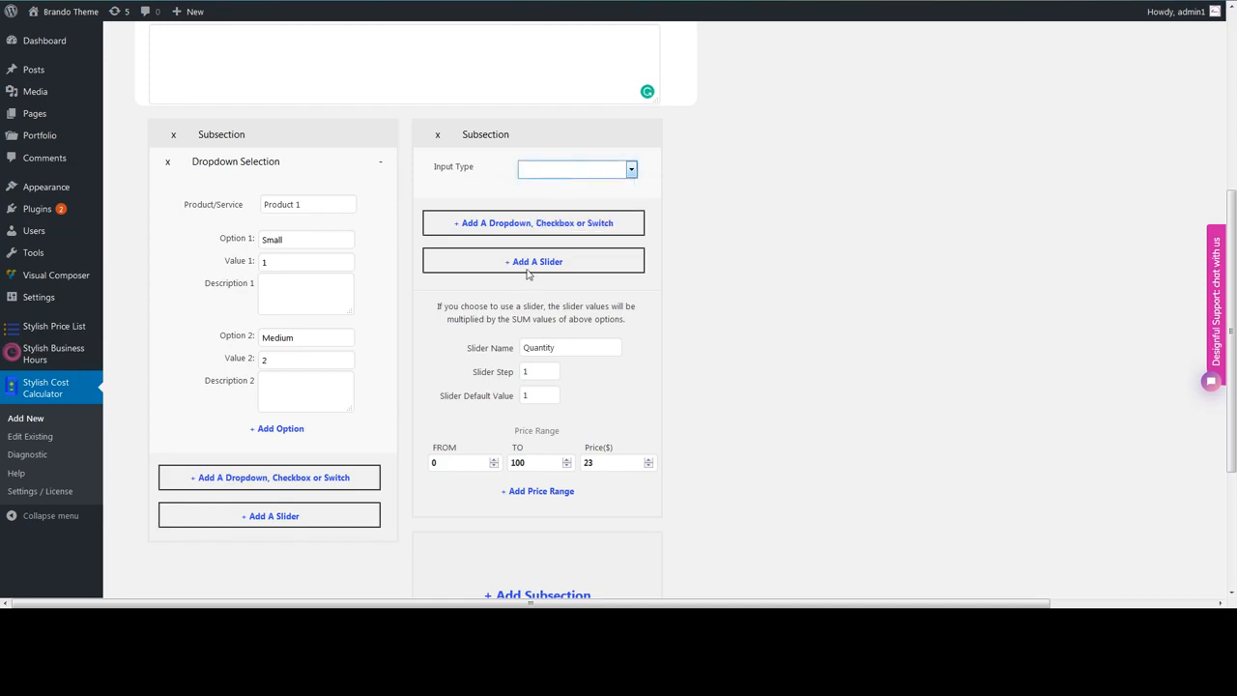
- Set the second subsection's input type to Dropdown Menu above its Quantity slider
click(585, 461)
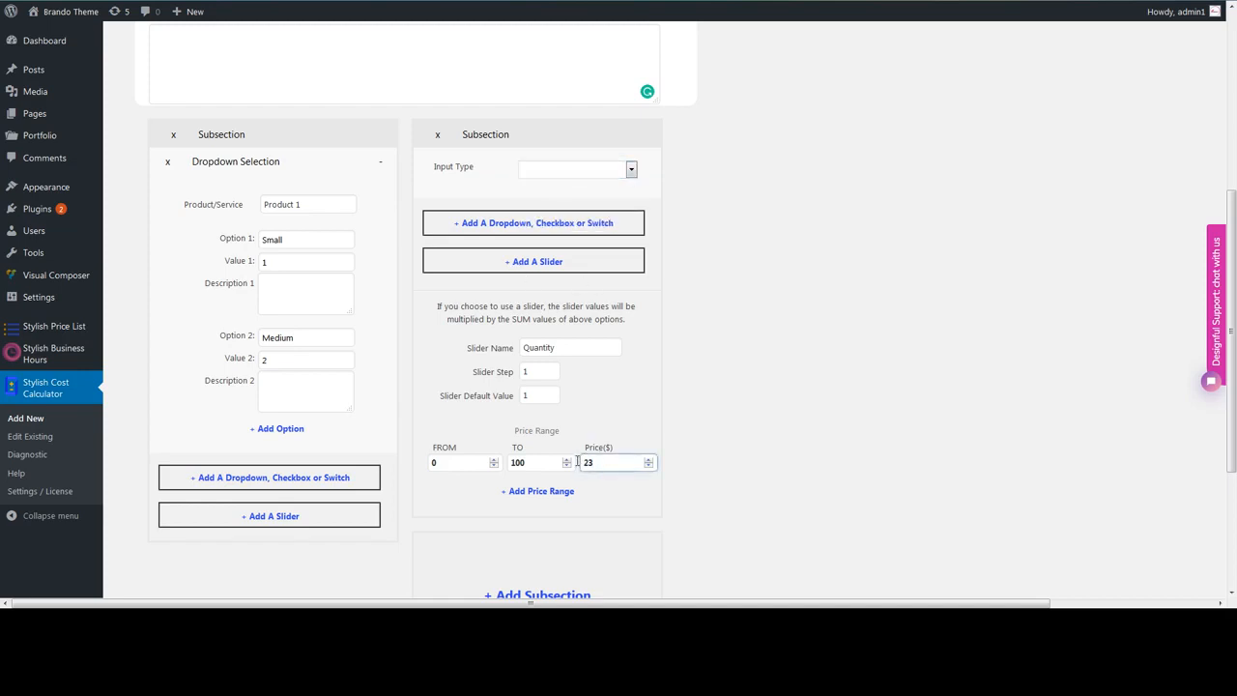
double_click(580, 462)
click(564, 173)
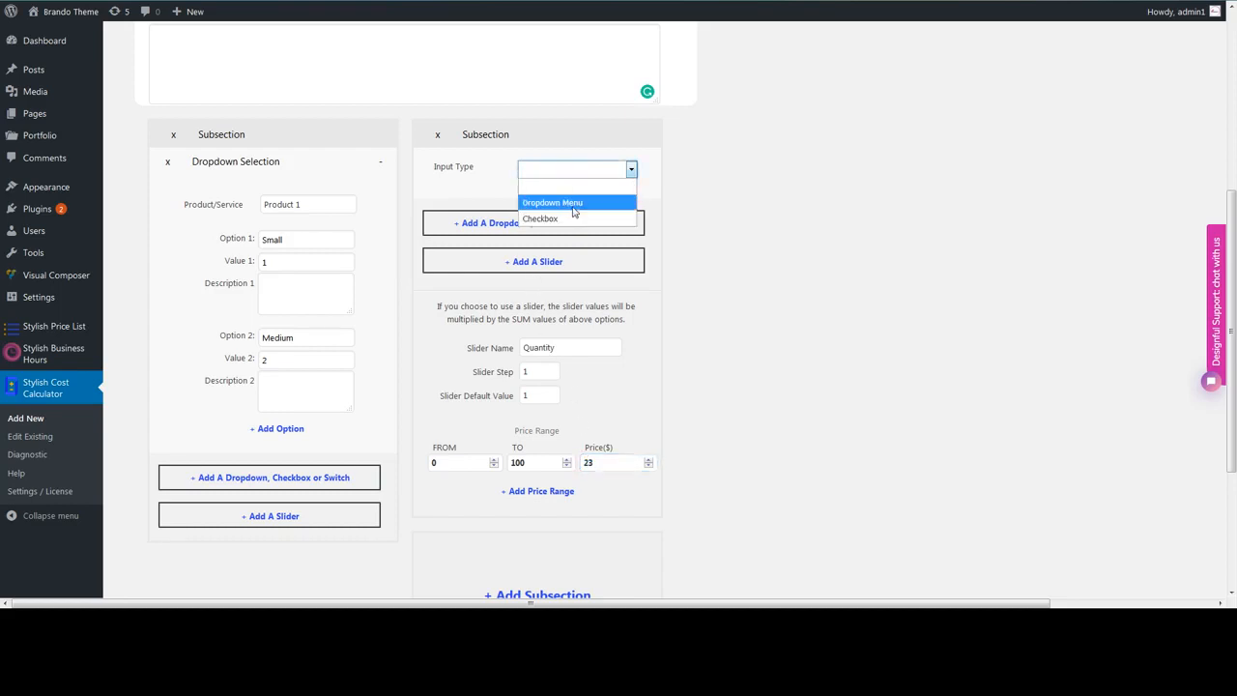
click(573, 205)
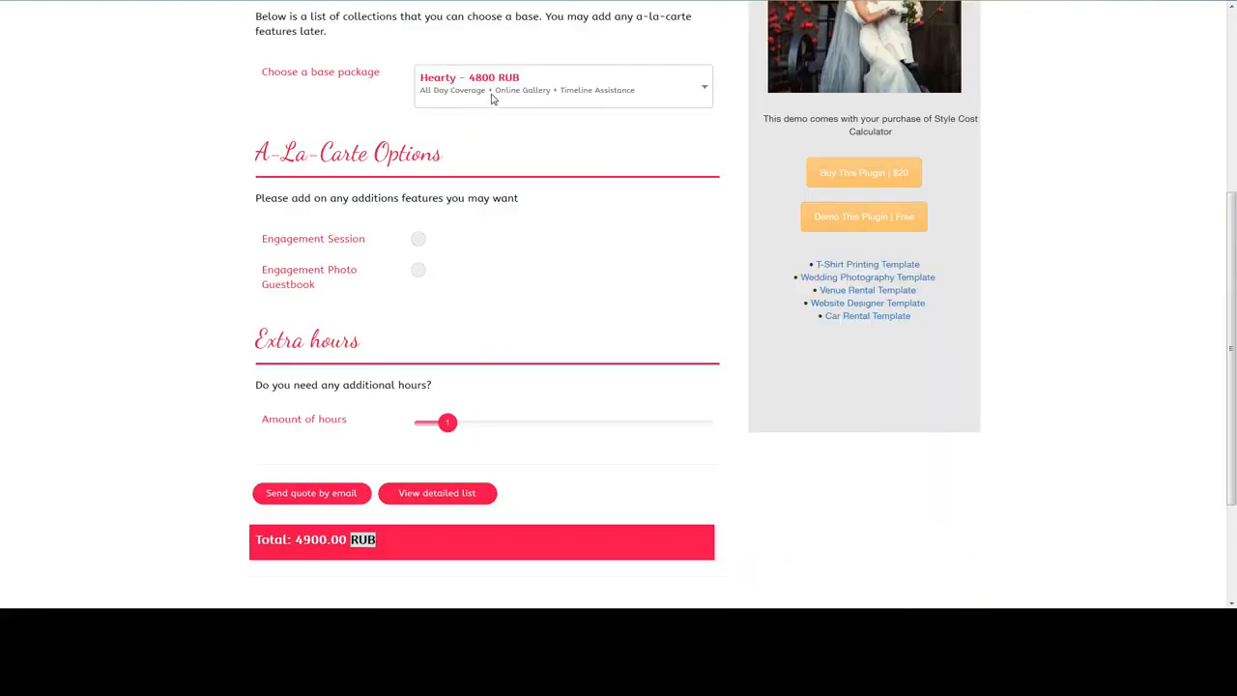
- Switch to the wedding photography demo calculator, view its base package options, and toggle the Engagement Session and Engagement Photo Guestbook options
click(491, 93)
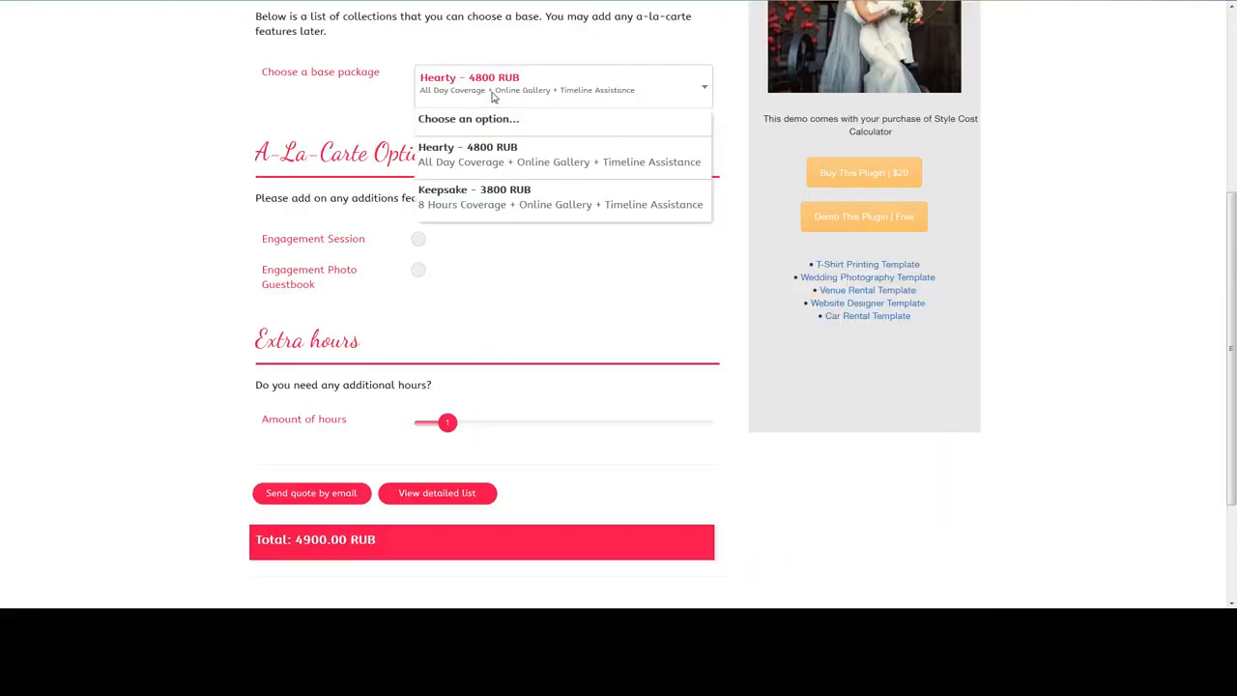
click(493, 91)
click(418, 241)
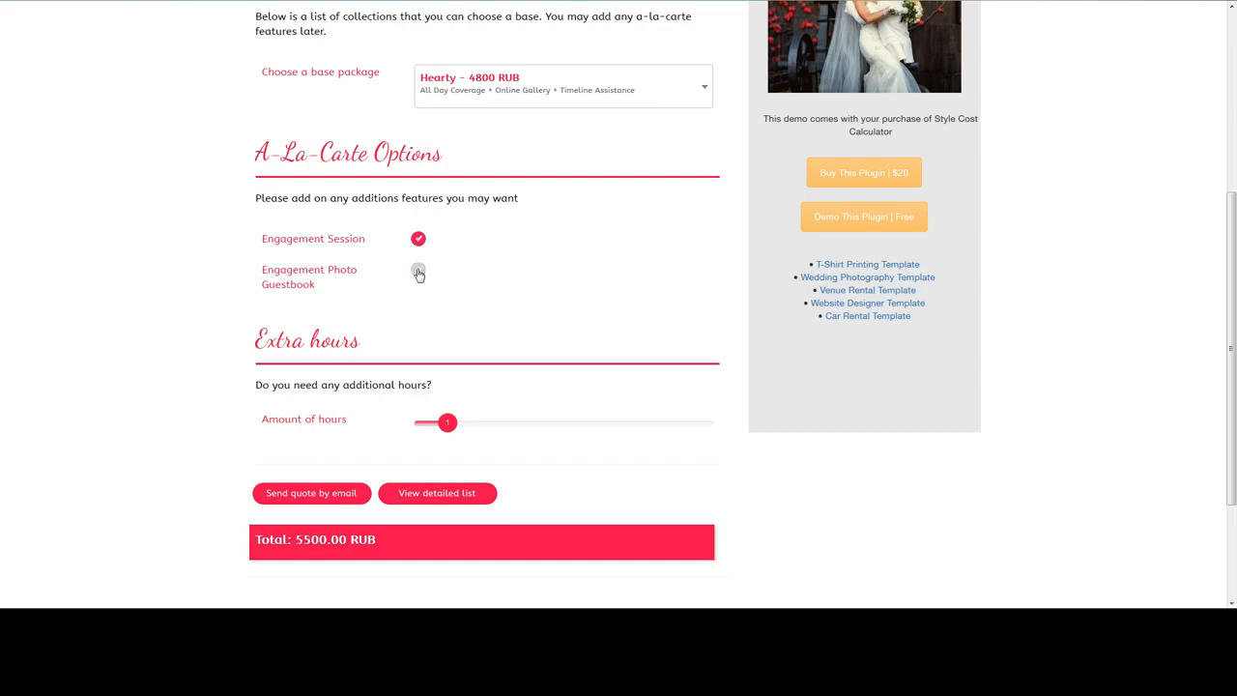
click(417, 270)
click(418, 240)
click(417, 271)
click(422, 241)
click(422, 242)
click(422, 241)
click(418, 243)
click(419, 245)
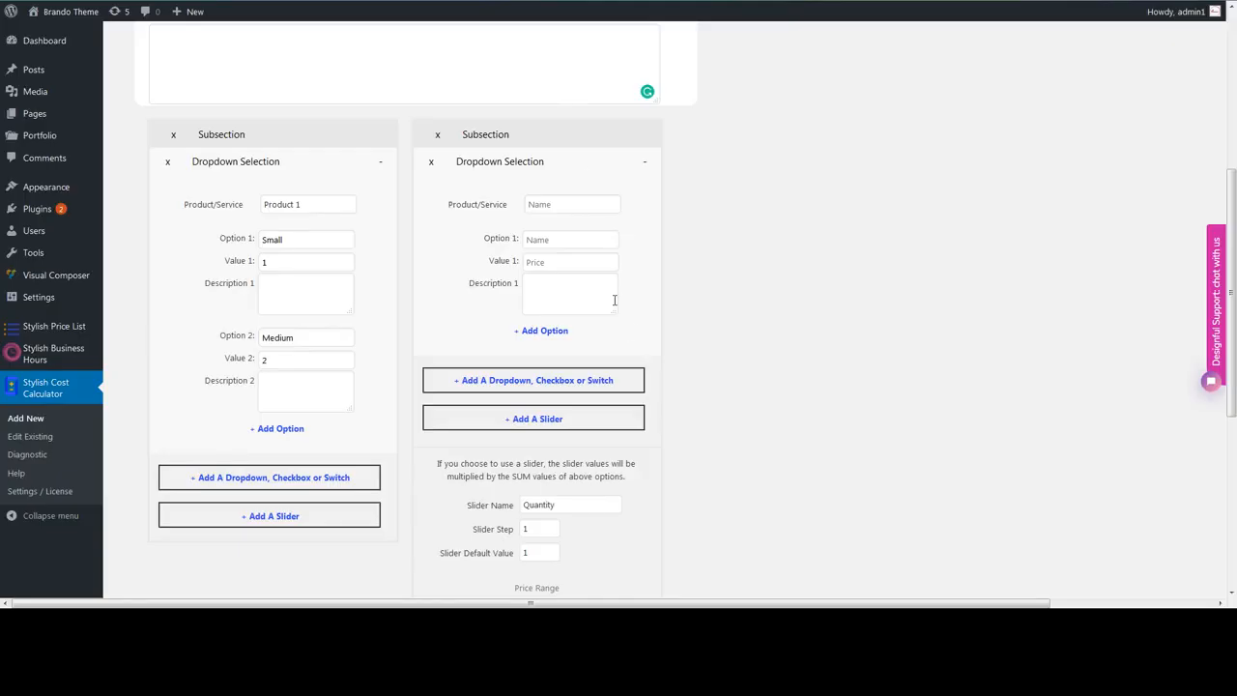
- Look over the second subsection's dropdown and price range fields, and rename its slider to T-Shirts
scroll(632, 361, down, 1)
scroll(633, 371, up, 3)
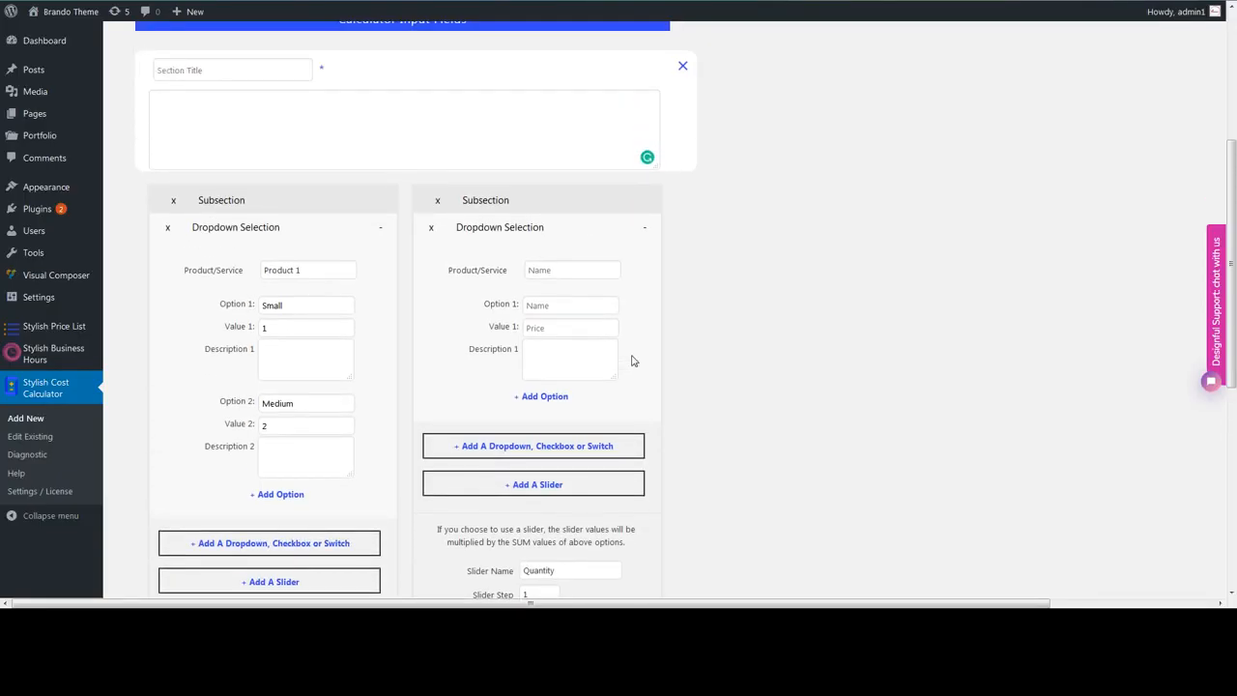
scroll(629, 370, down, 6)
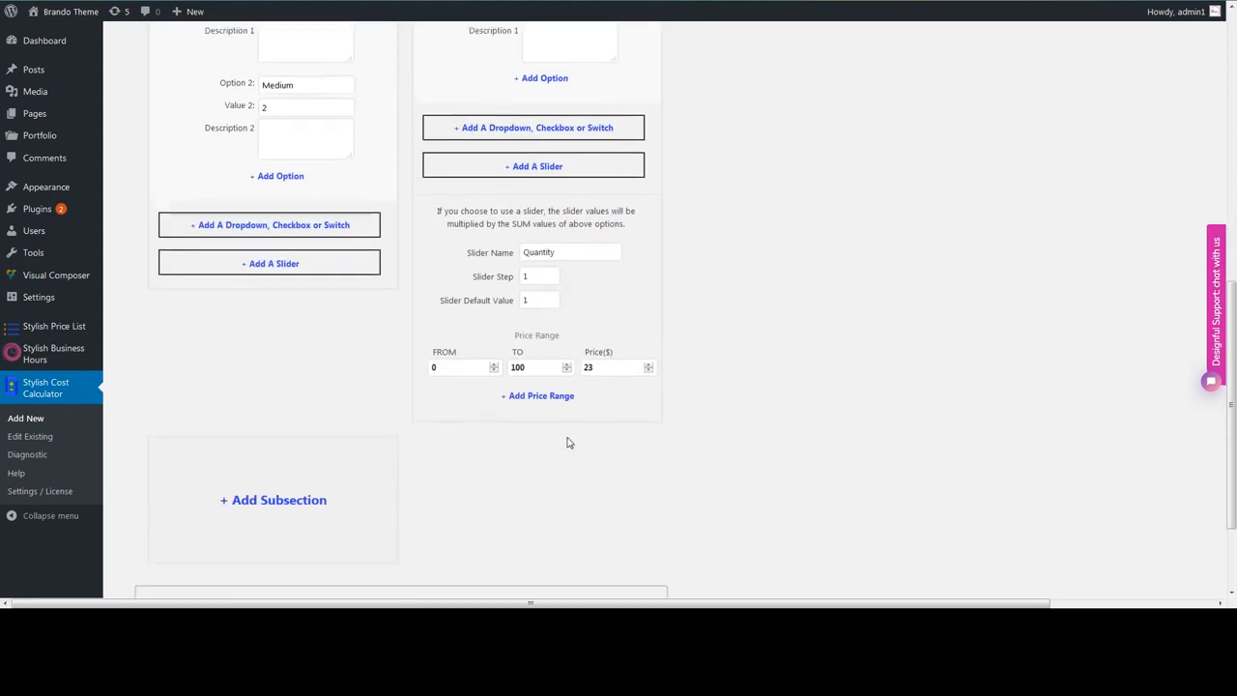
scroll(547, 391, up, 1)
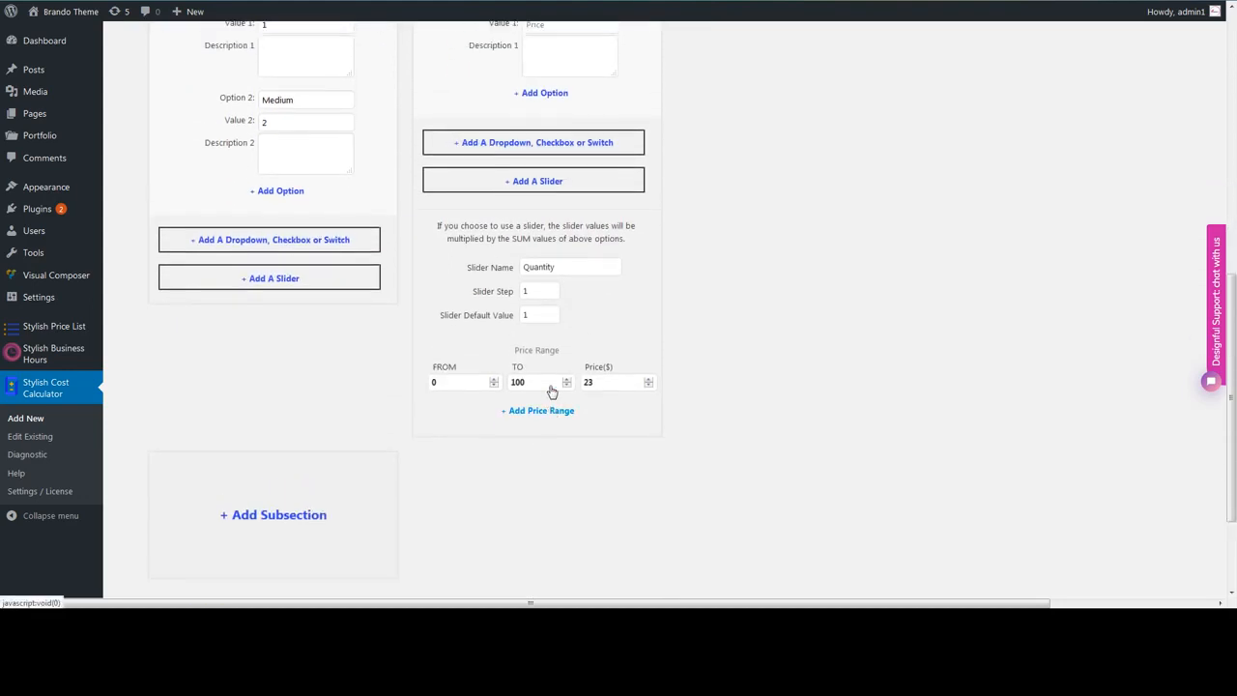
click(464, 423)
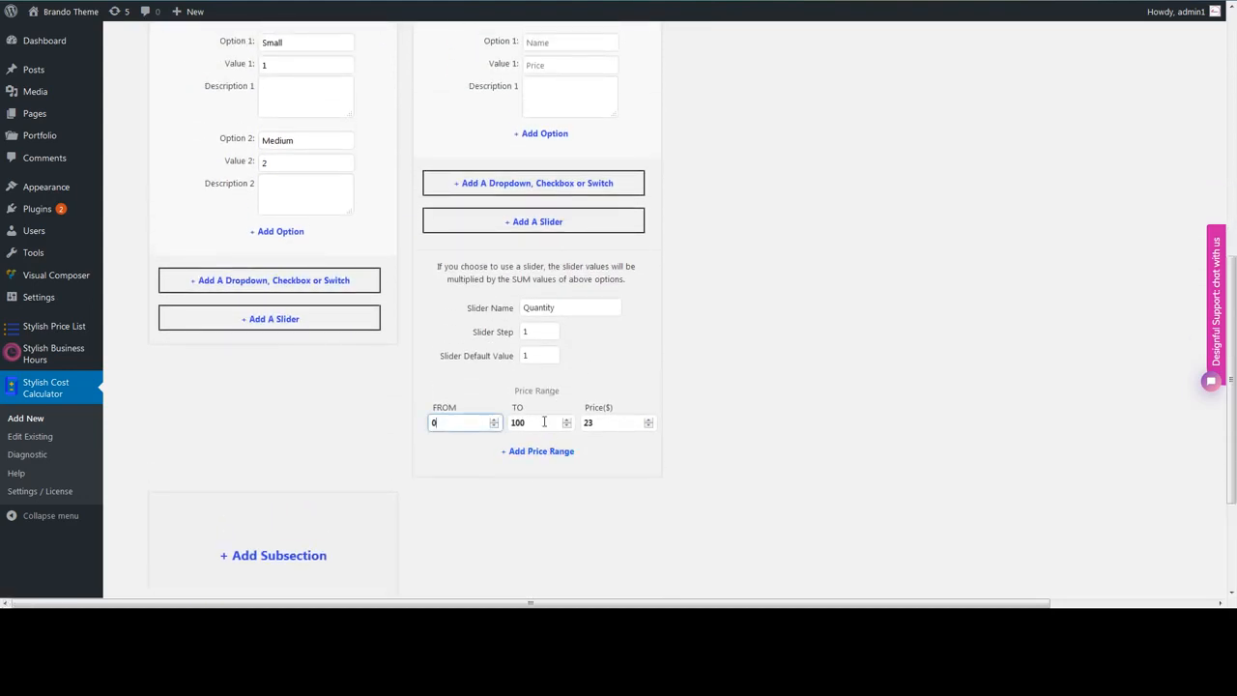
key(Tab)
key(Tab)
double_click(574, 308)
text(T-Shirts)
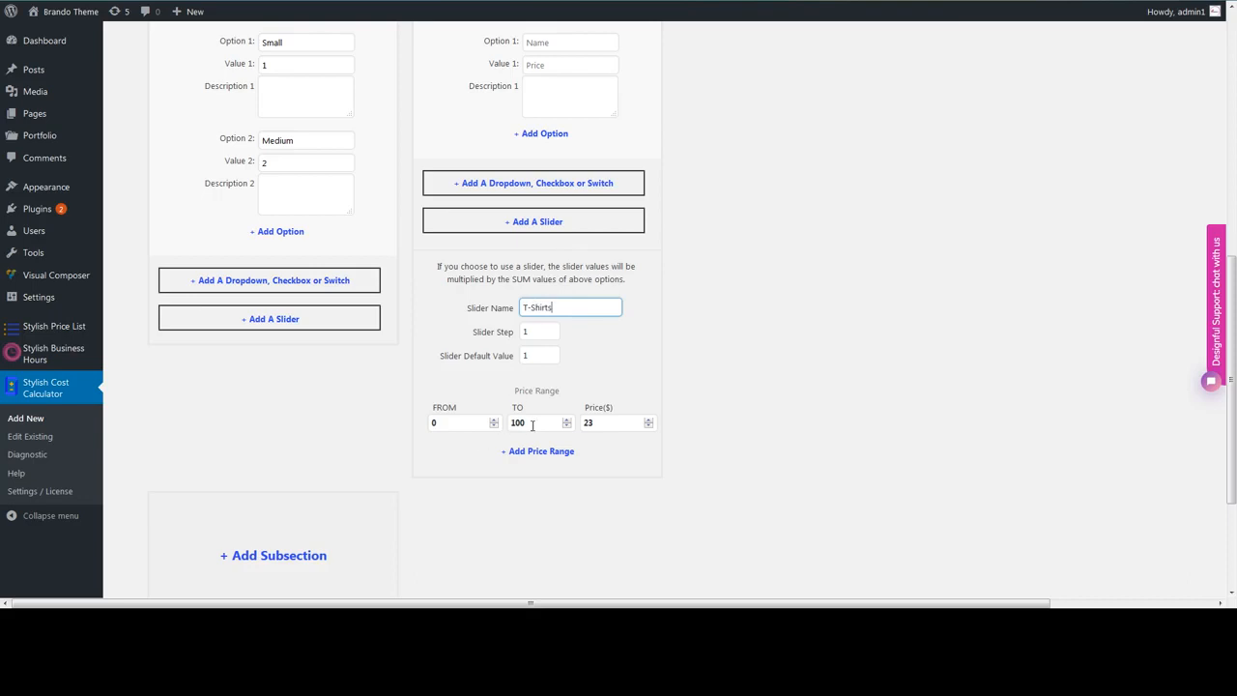
- Set the T-Shirts slider's first price range to end at 10 with a price of 10
double_click(532, 425)
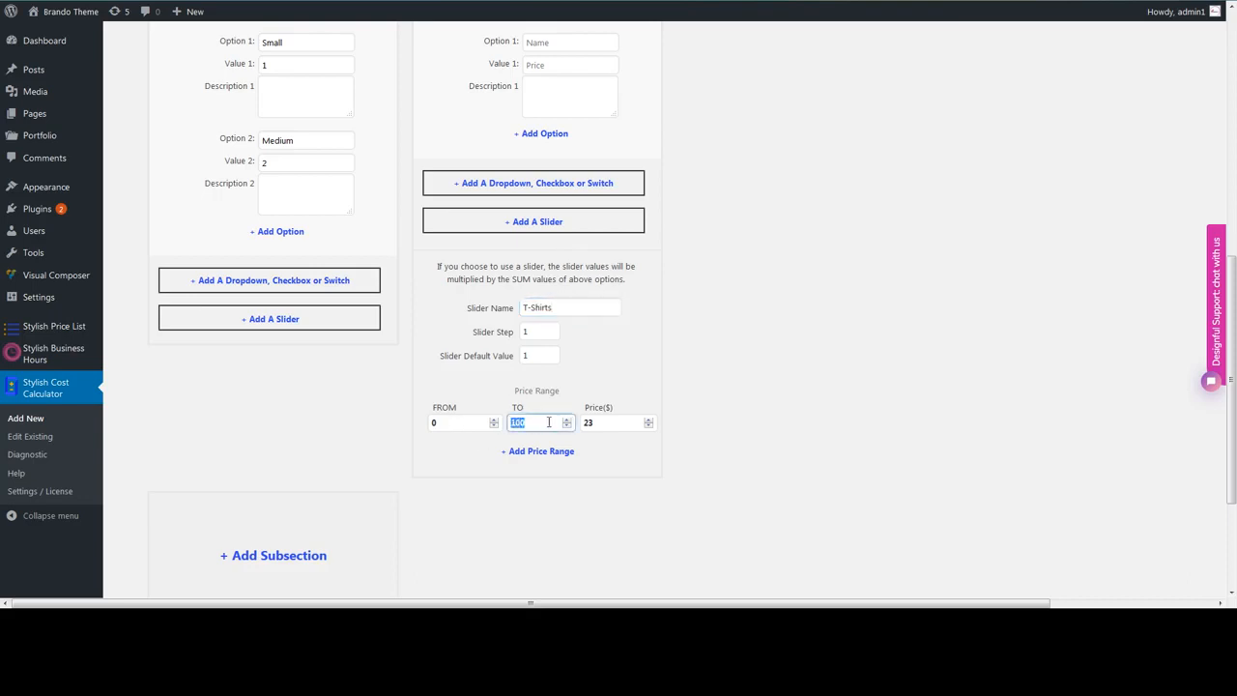
text(10)
double_click(595, 424)
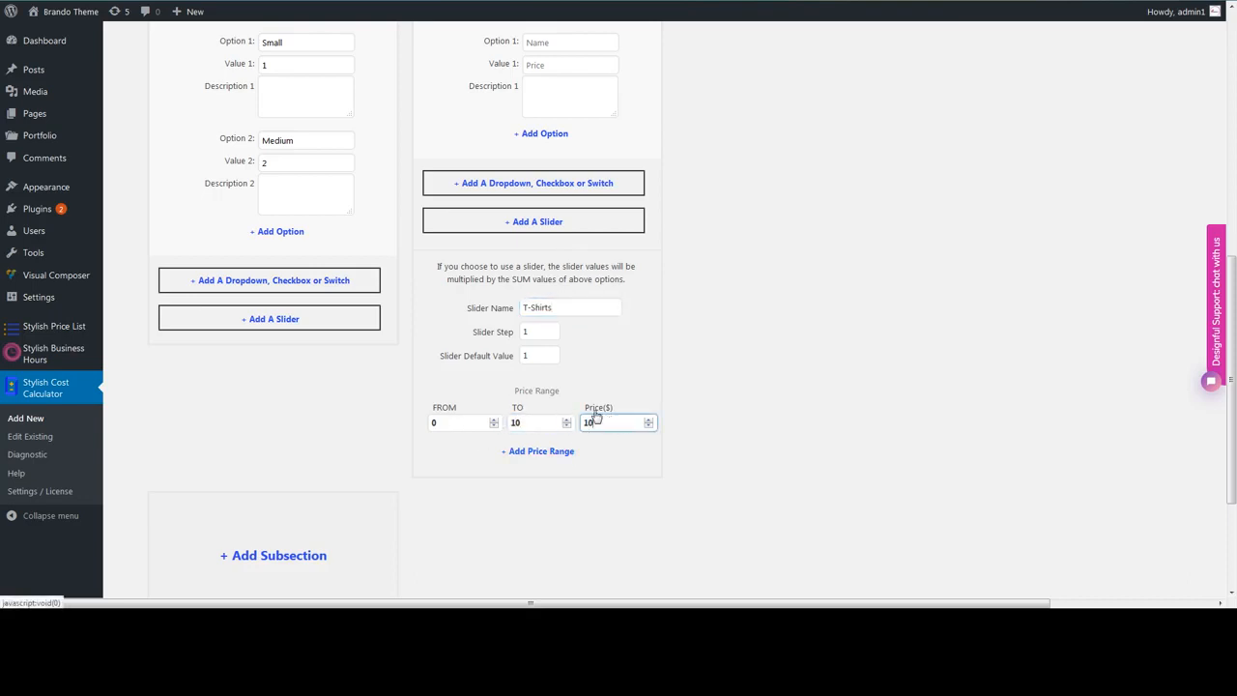
- Add a second price range to the T-Shirts slider, ending at 20, and set its price to 10
click(558, 453)
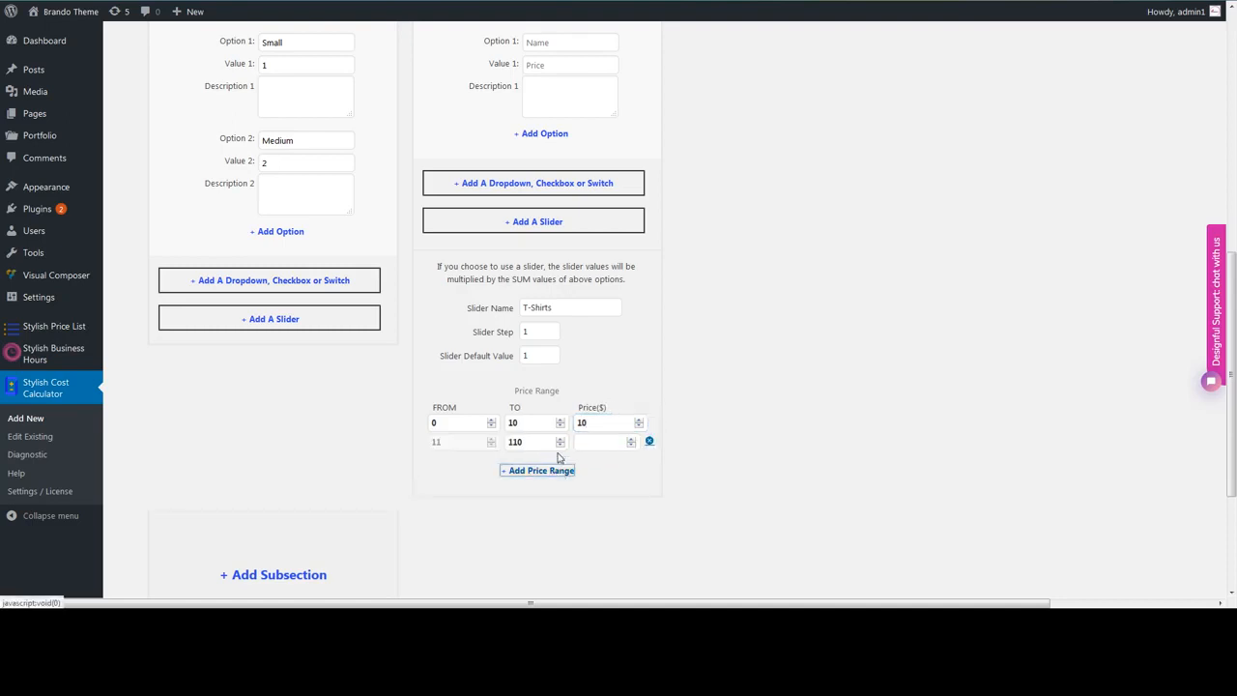
double_click(517, 442)
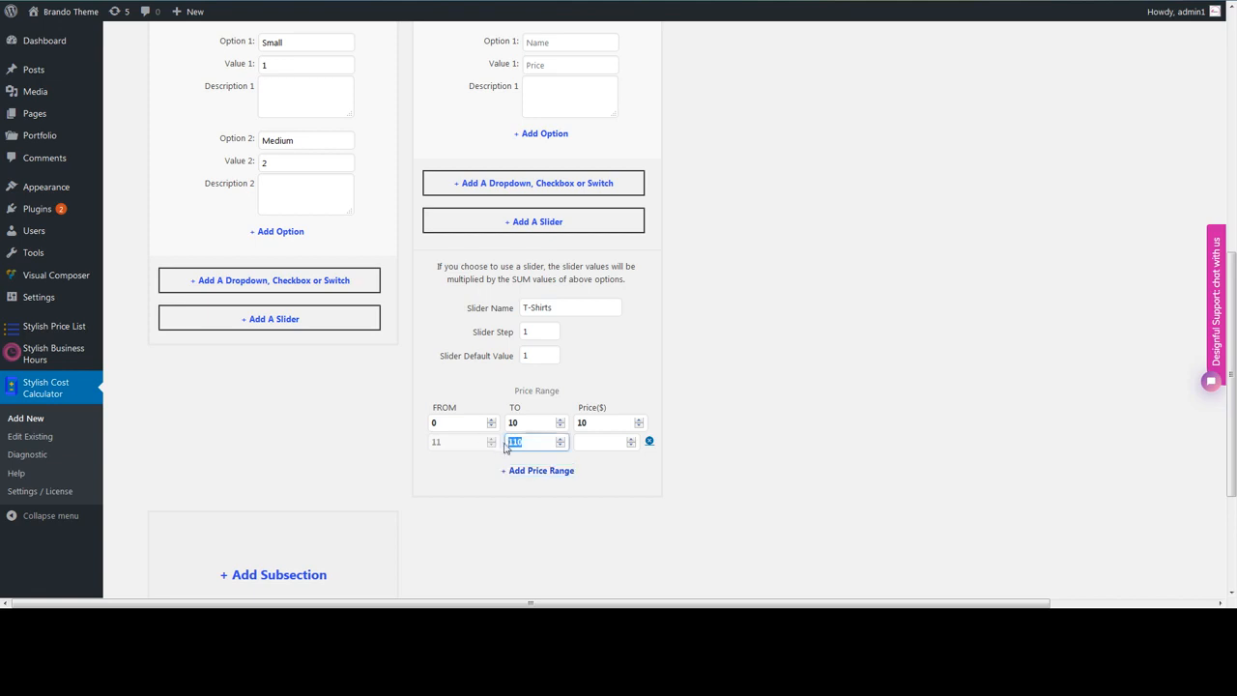
text(20)
click(603, 444)
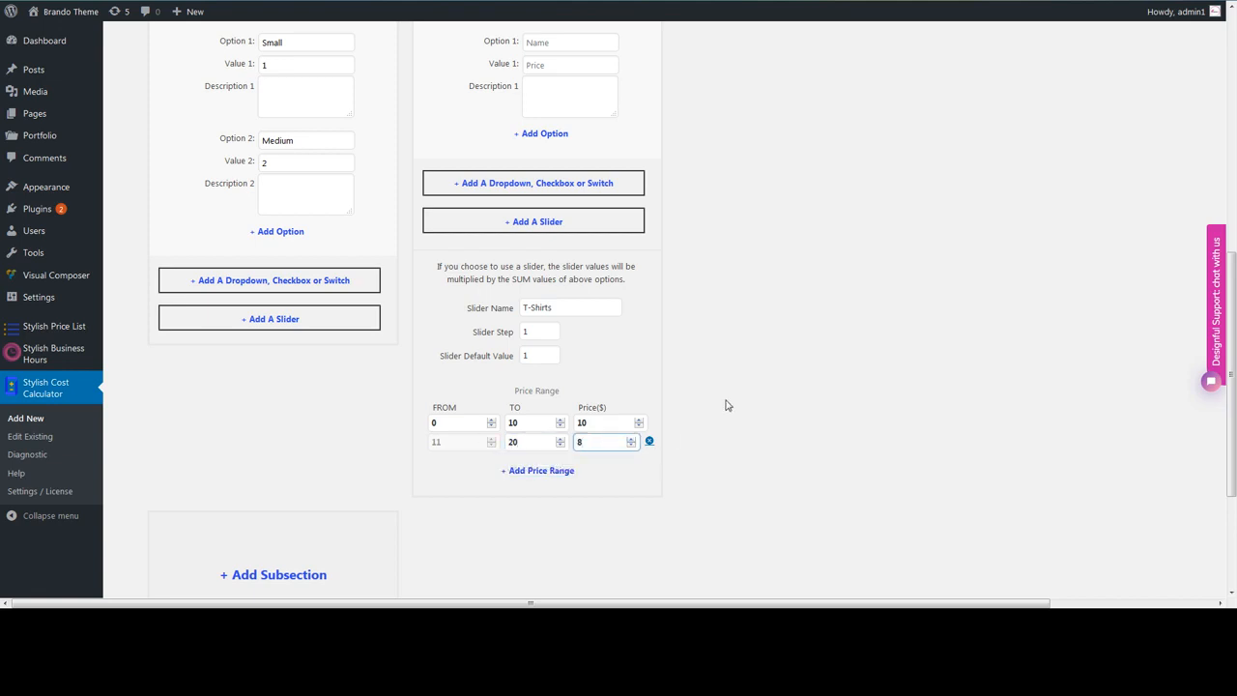
double_click(605, 423)
double_click(589, 442)
text(9)
- Set the upper limit of the T-Shirts slider's second price range to 21
scroll(599, 451, up, 3)
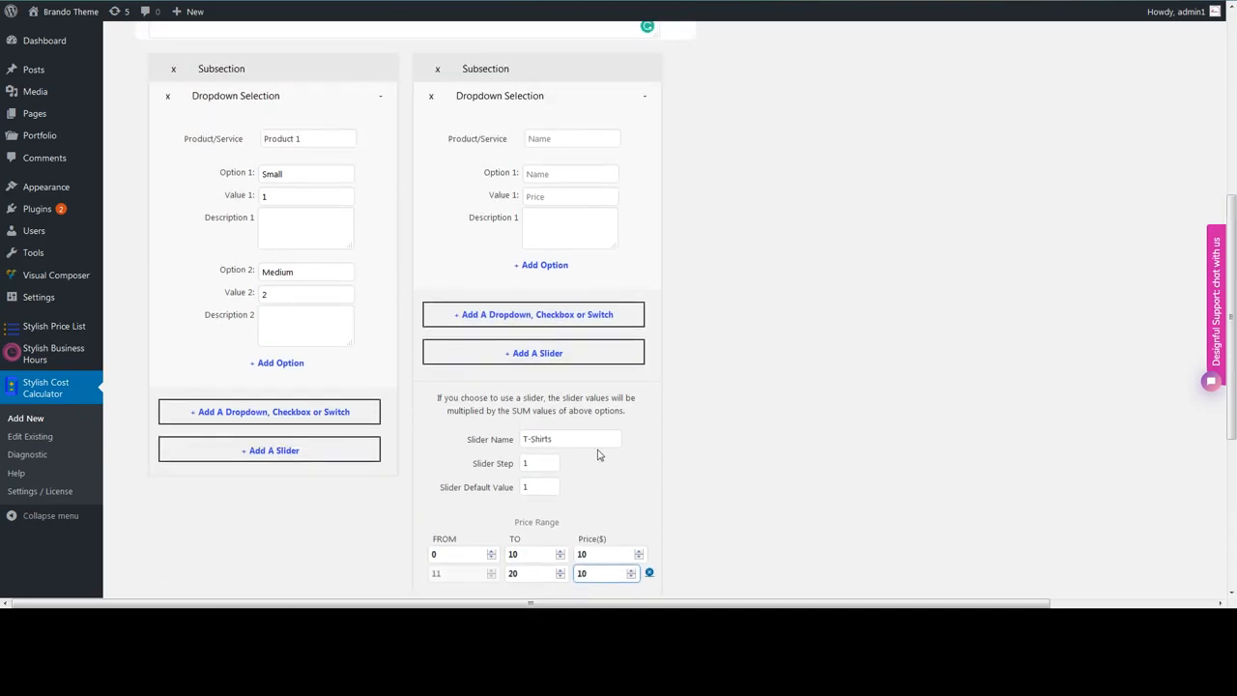
scroll(600, 455, down, 1)
scroll(593, 461, up, 3)
scroll(593, 483, down, 3)
drag(594, 509, 510, 510)
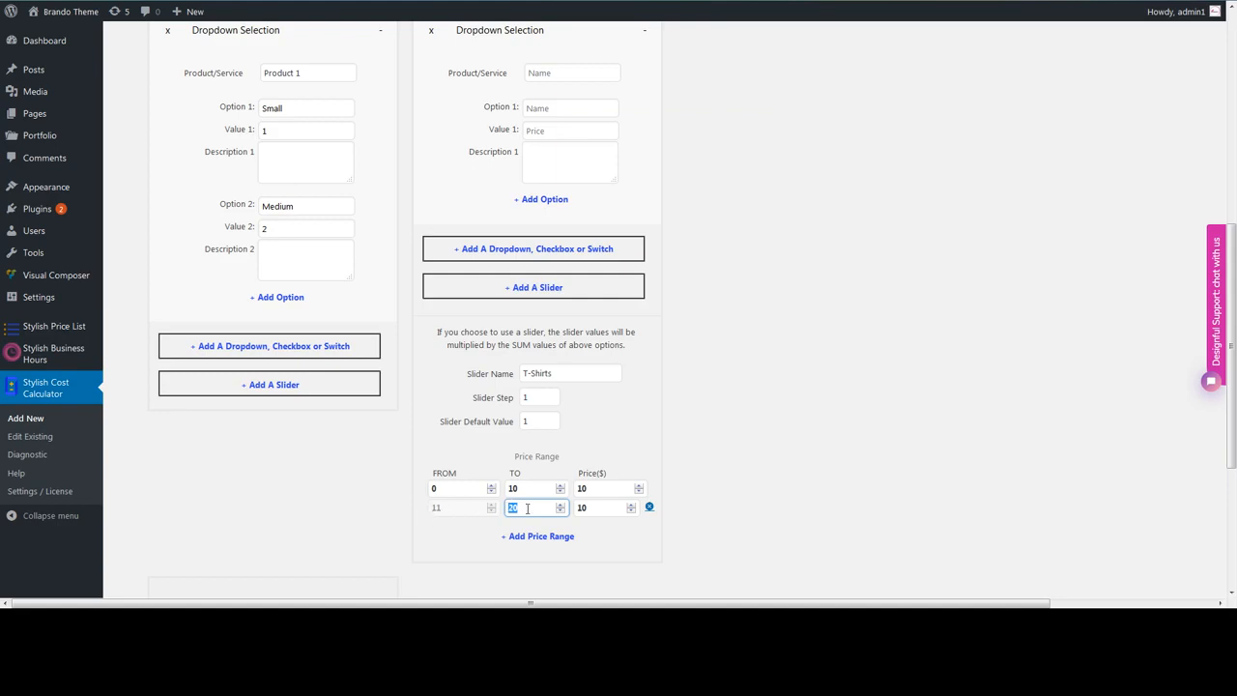
text(21)
- Name the second subsection's dropdown Shirt size and give it two options named Small and Meidum
scroll(559, 217, up, 3)
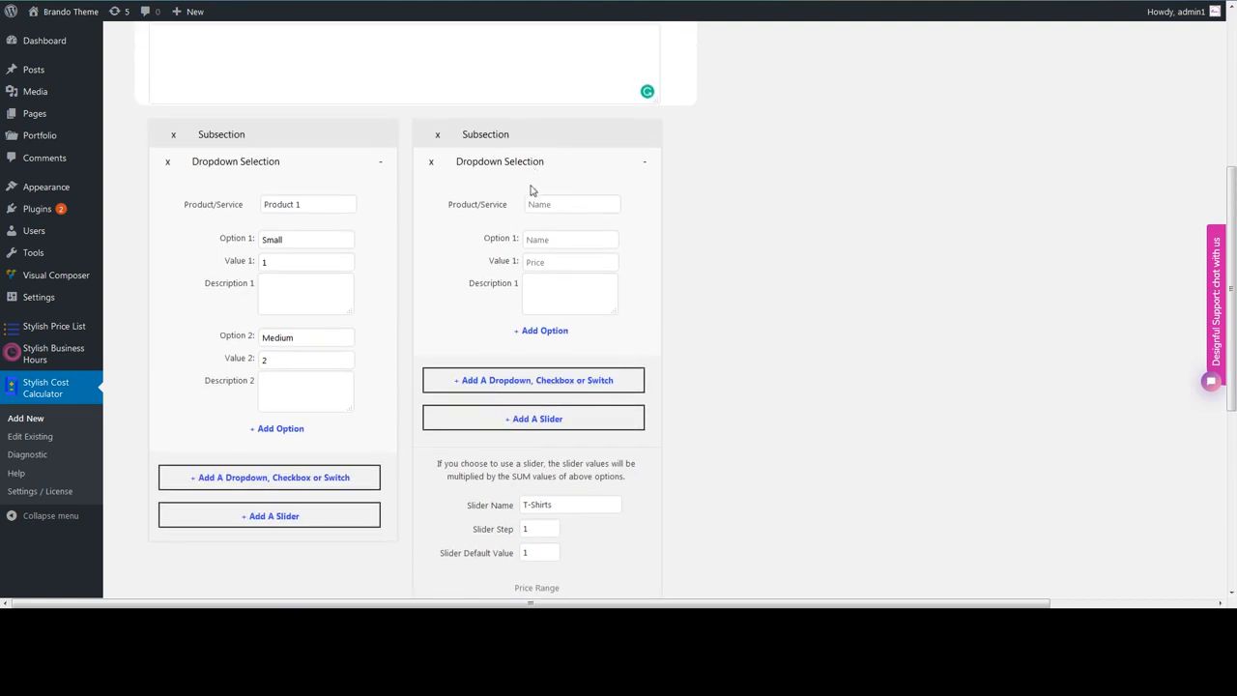
click(545, 197)
text(Shirt size)
click(605, 239)
text(Small)
click(557, 330)
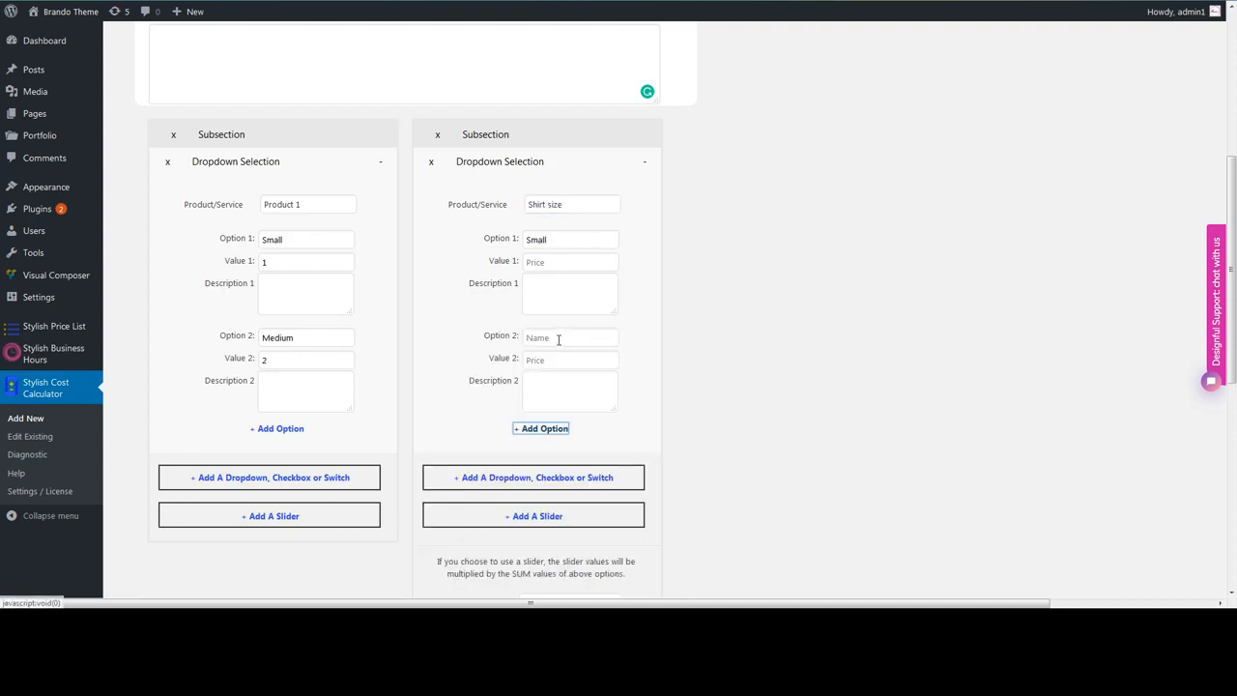
click(559, 338)
text(Meidum)
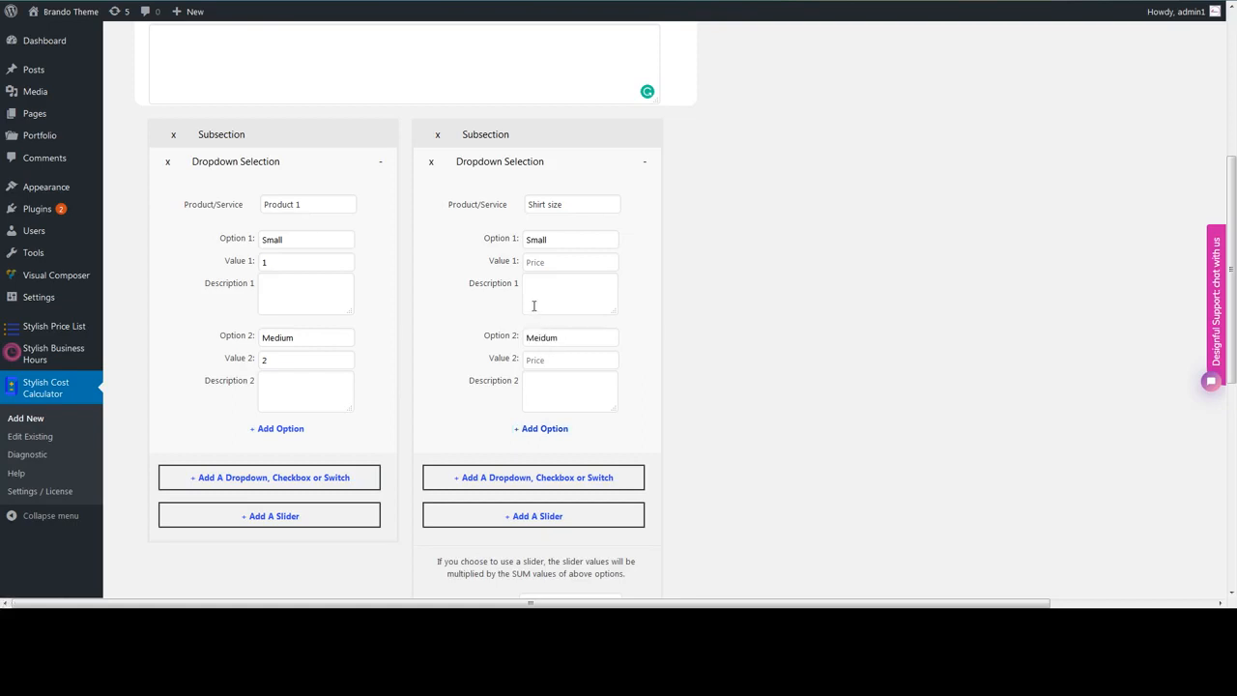
- Set the Shirt size option values to 1 for Small and 2 for Meidum
click(557, 282)
click(559, 261)
text(1)
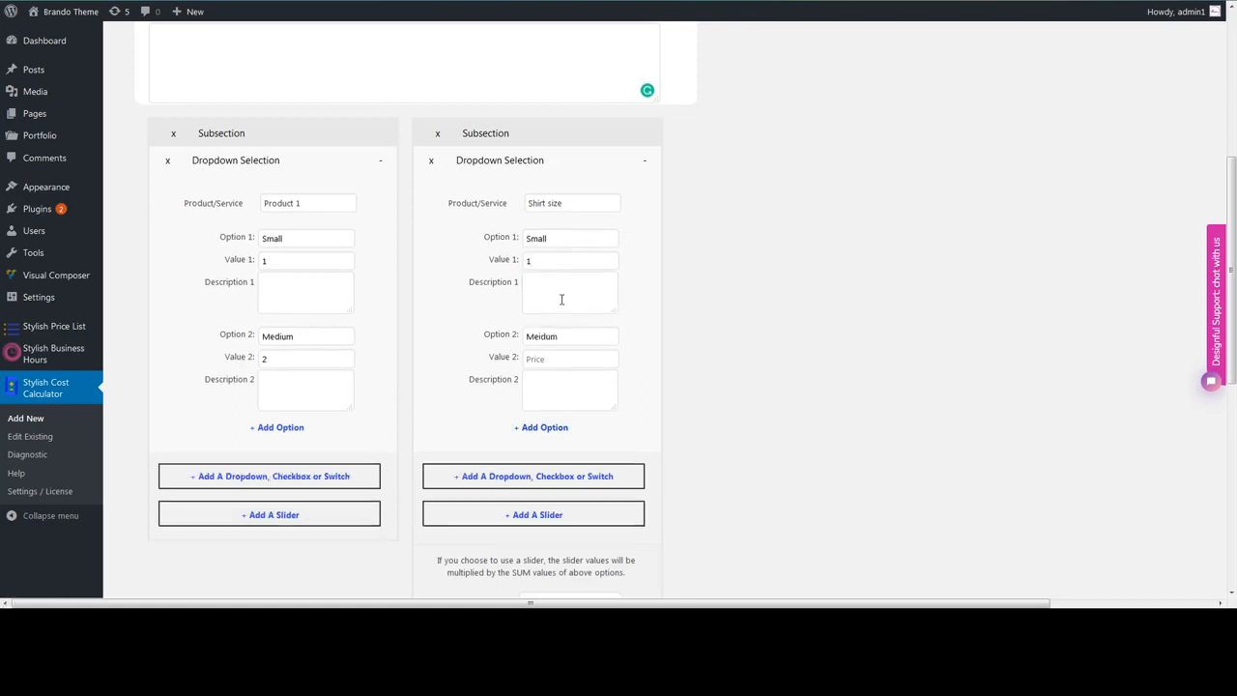
scroll(560, 294, down, 3)
scroll(580, 543, up, 1)
click(546, 228)
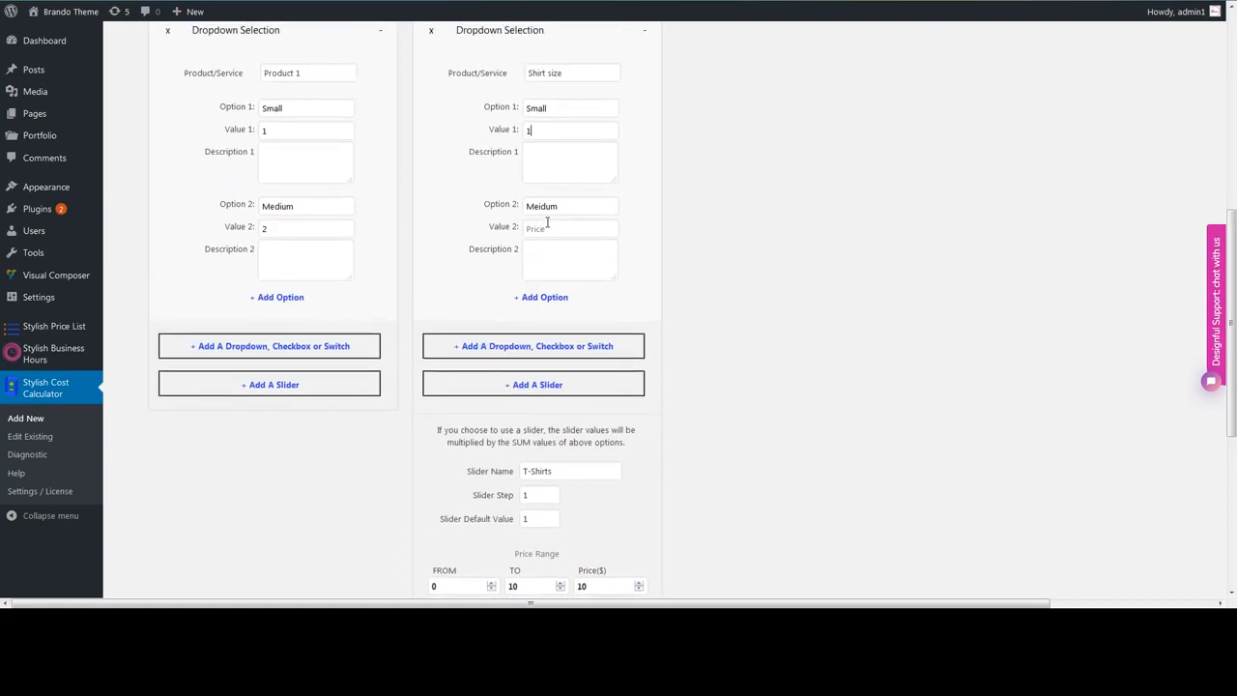
text(21)
key(BackSpace)
key(BackSpace)
- Review both subsections and the T-Shirts price ranges, collapsing and re-expanding the Shirt size dropdown along the way
scroll(668, 312, down, 3)
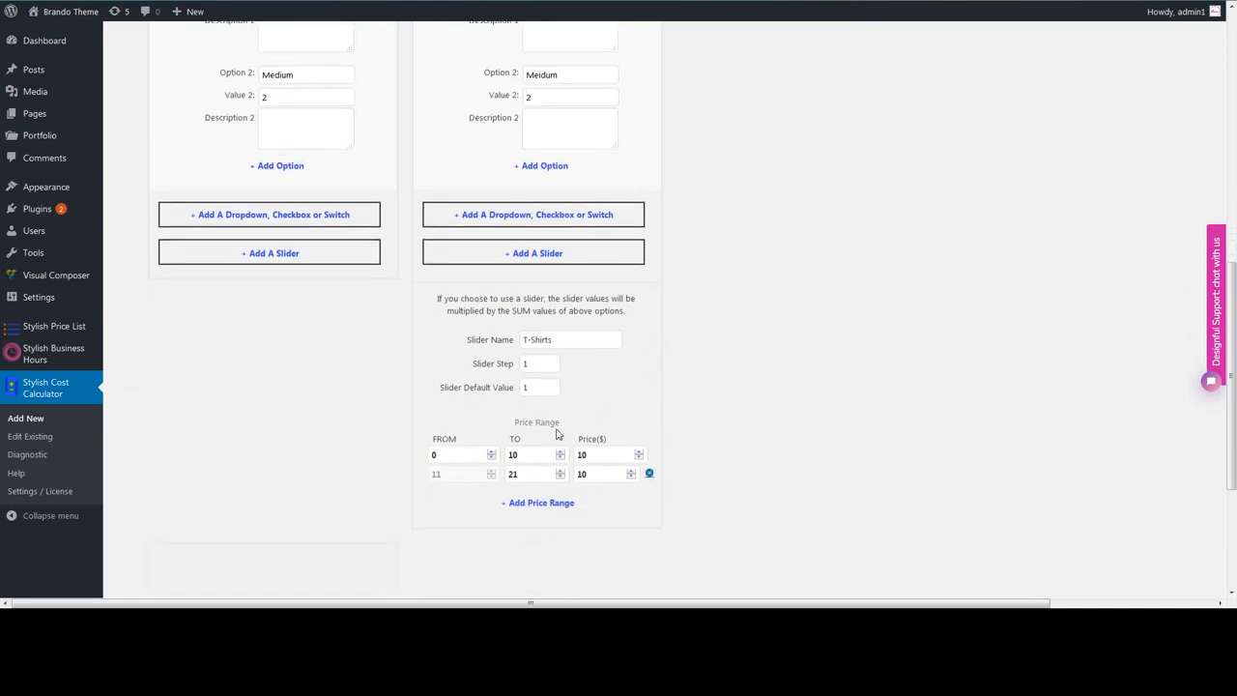
scroll(628, 444, up, 5)
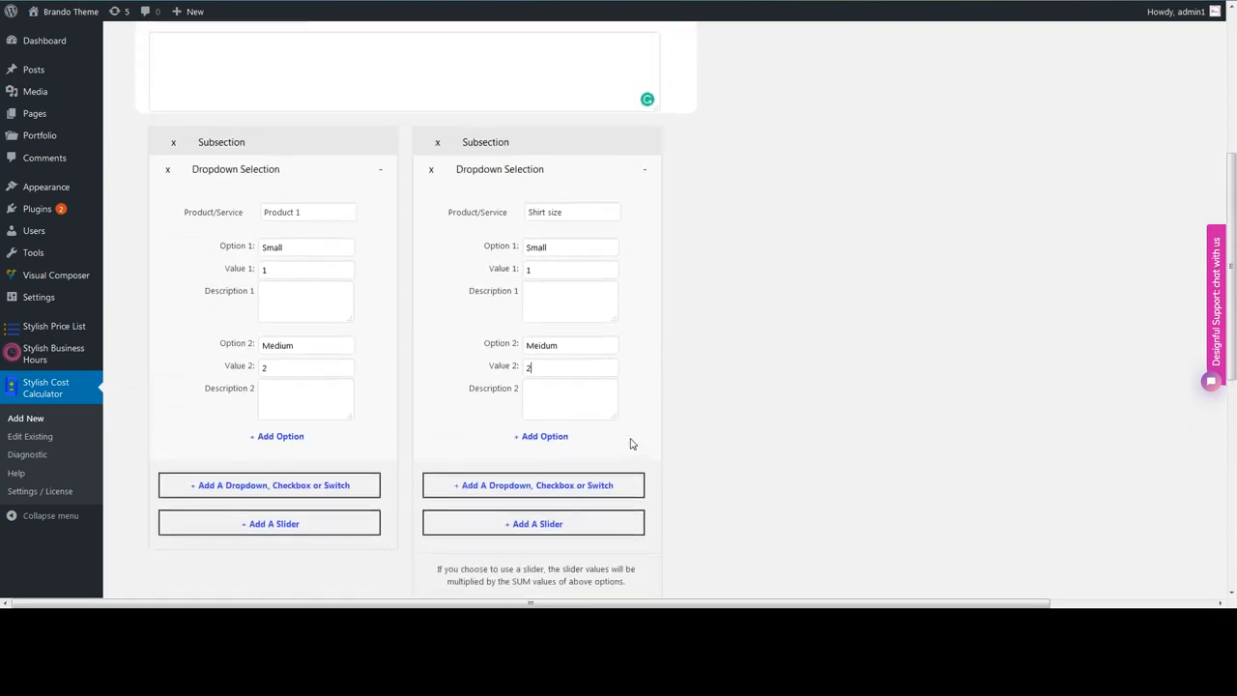
scroll(631, 443, up, 6)
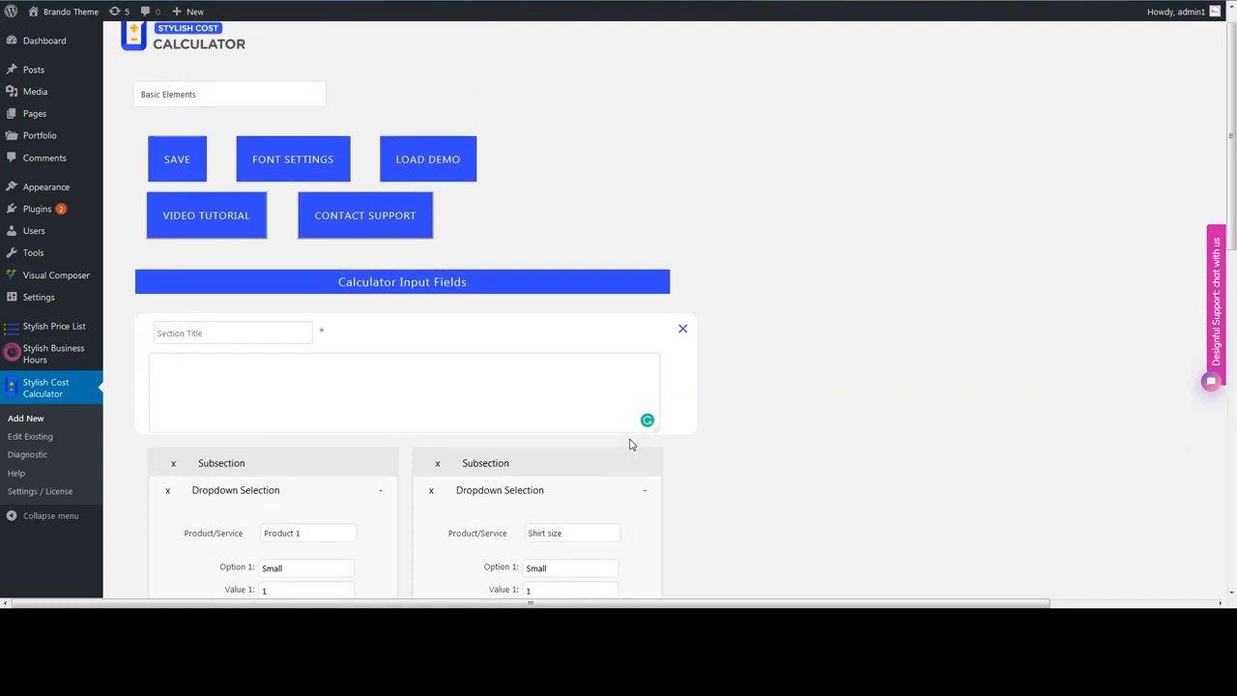
scroll(630, 443, down, 5)
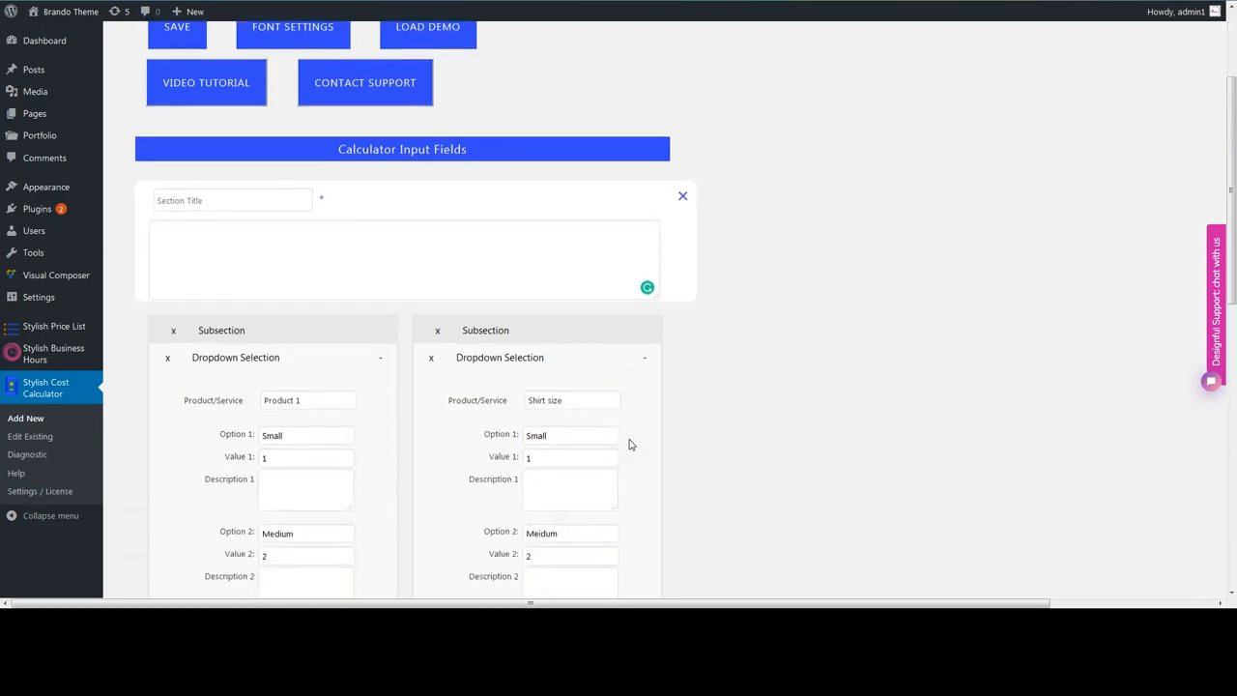
scroll(630, 443, down, 1)
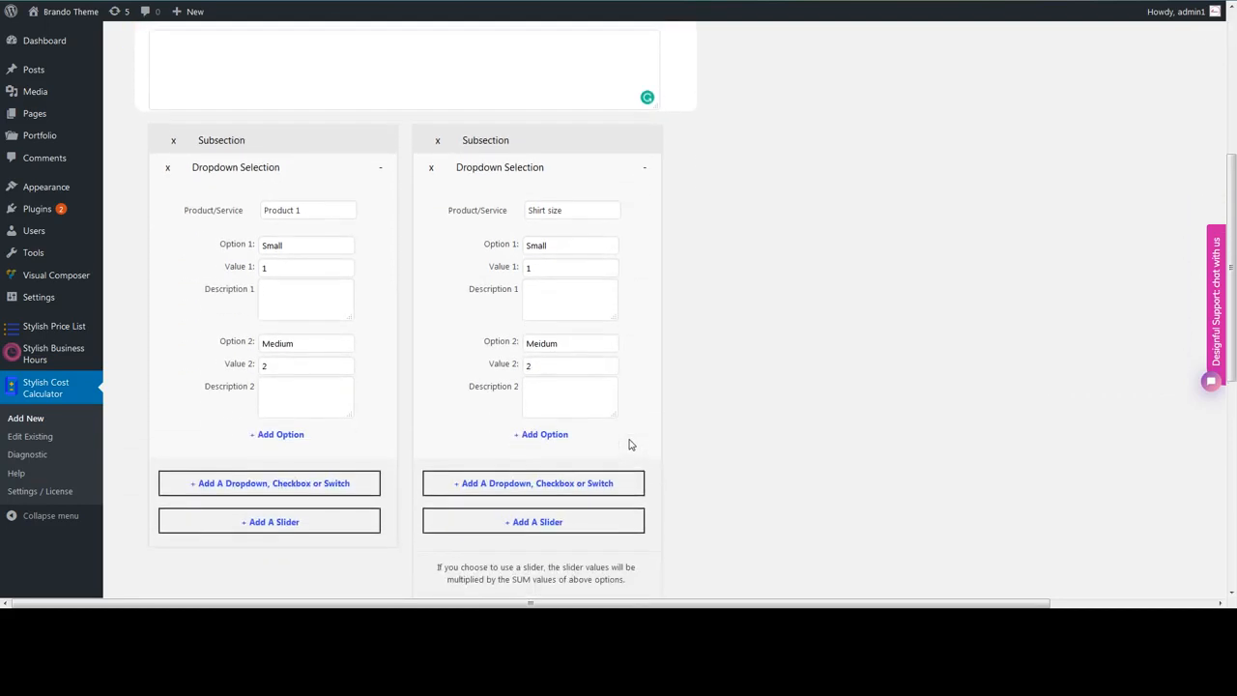
scroll(630, 444, up, 3)
click(647, 294)
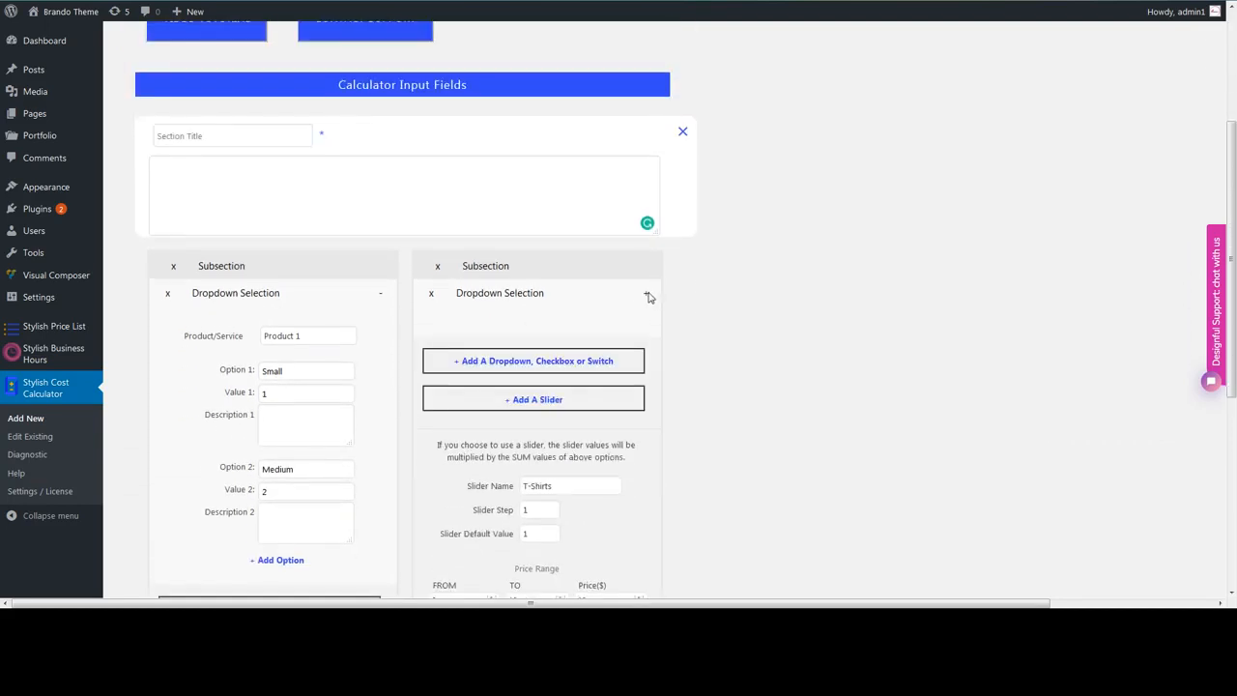
click(648, 294)
scroll(681, 393, down, 7)
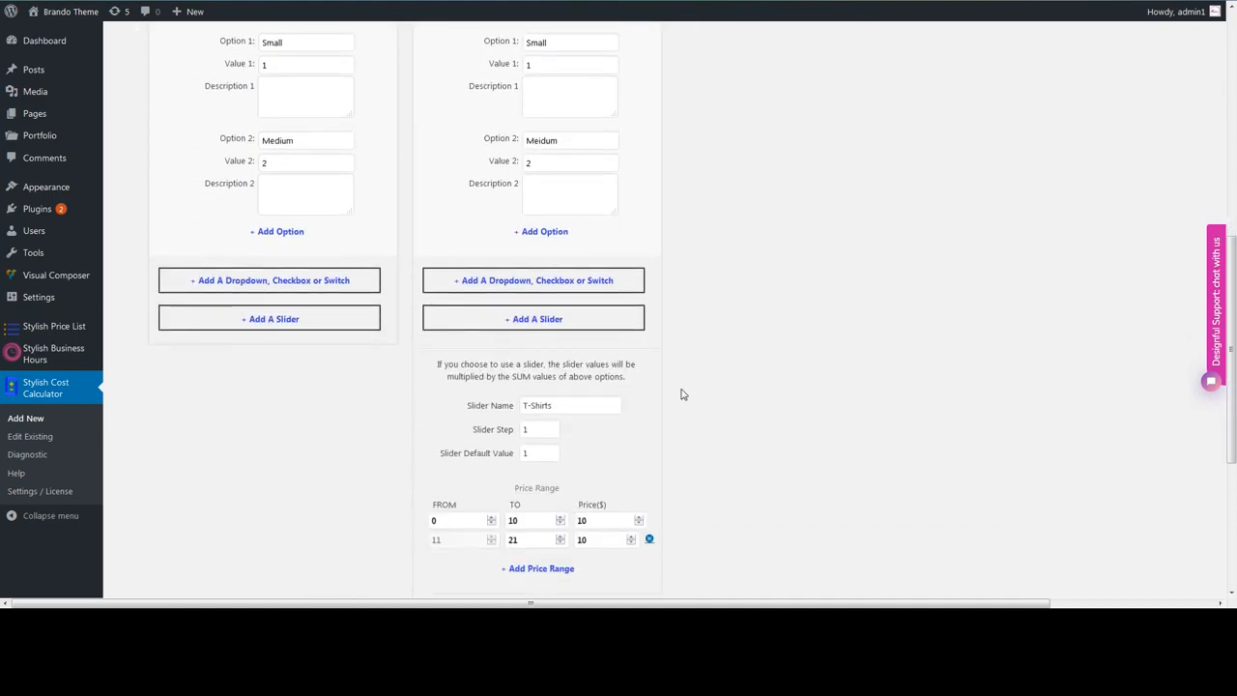
scroll(667, 396, up, 6)
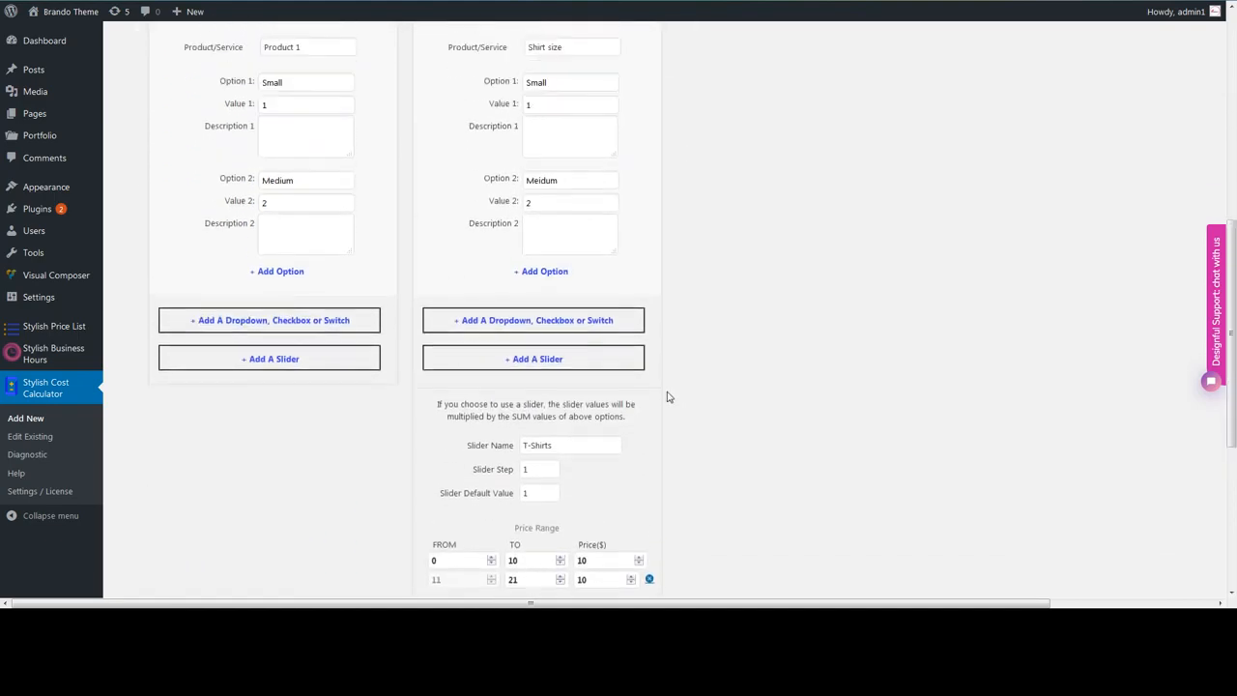
scroll(667, 397, up, 5)
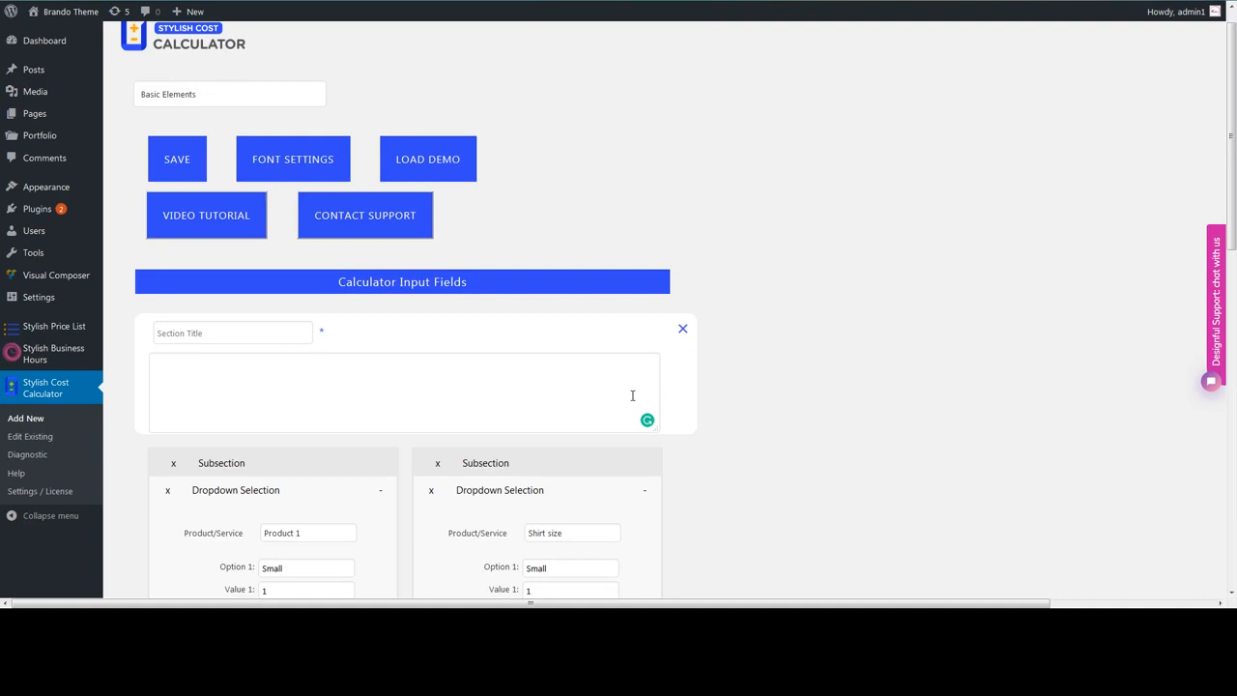
scroll(632, 395, down, 10)
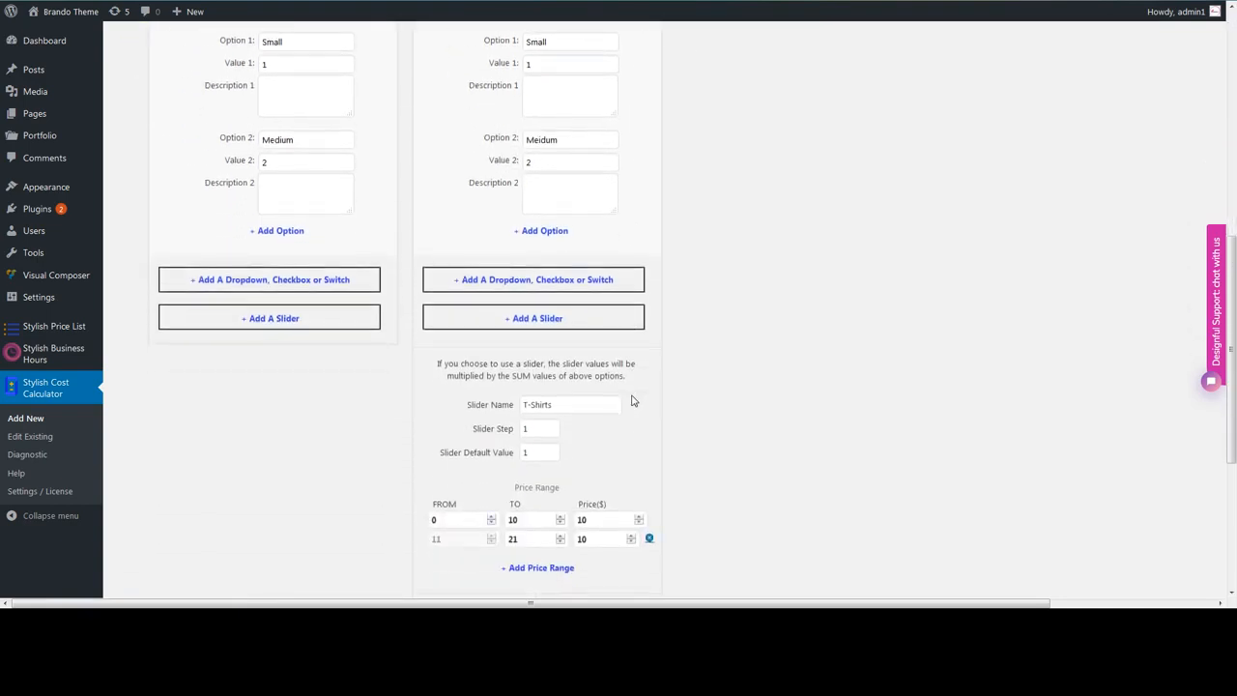
scroll(633, 399, down, 3)
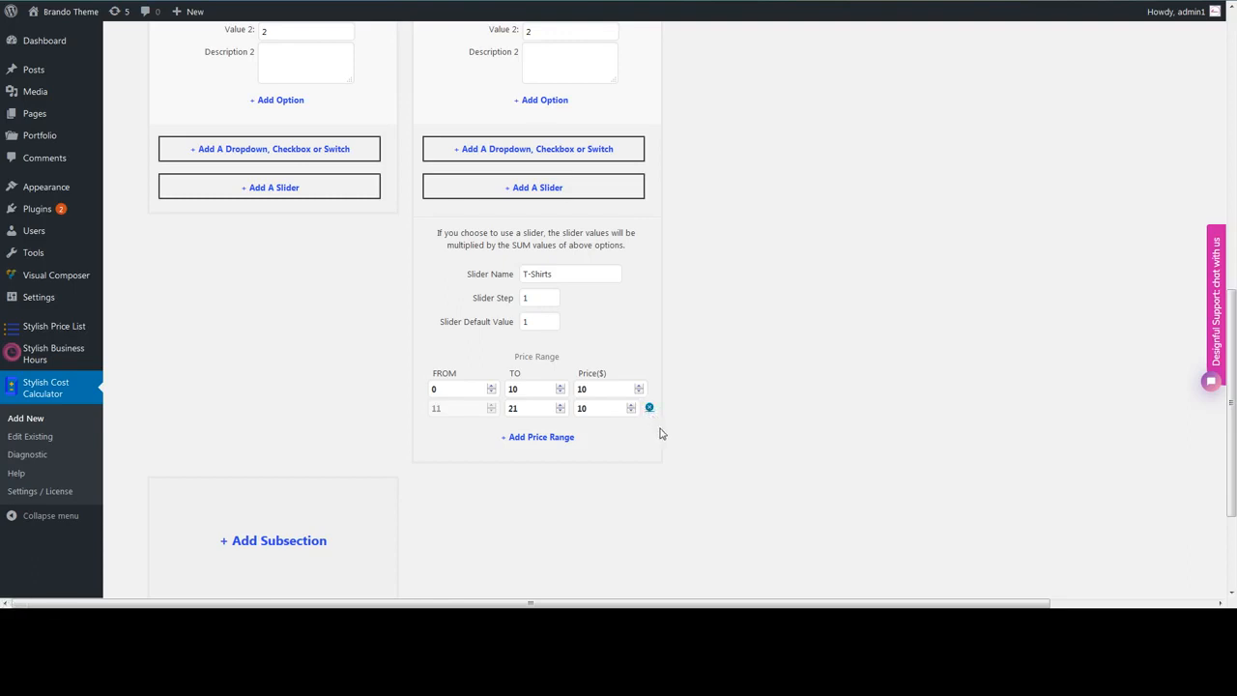
scroll(662, 433, up, 5)
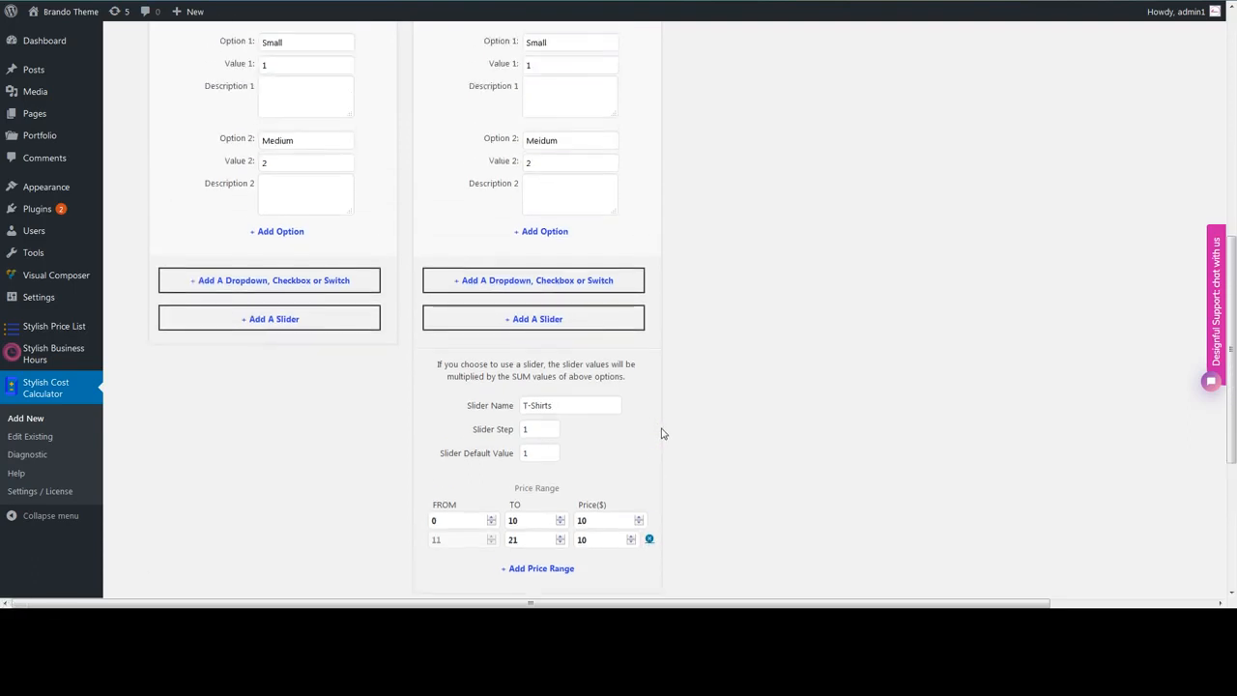
- Open the Designful Support chat window to see how to contact support, and close it again
scroll(662, 432, up, 1)
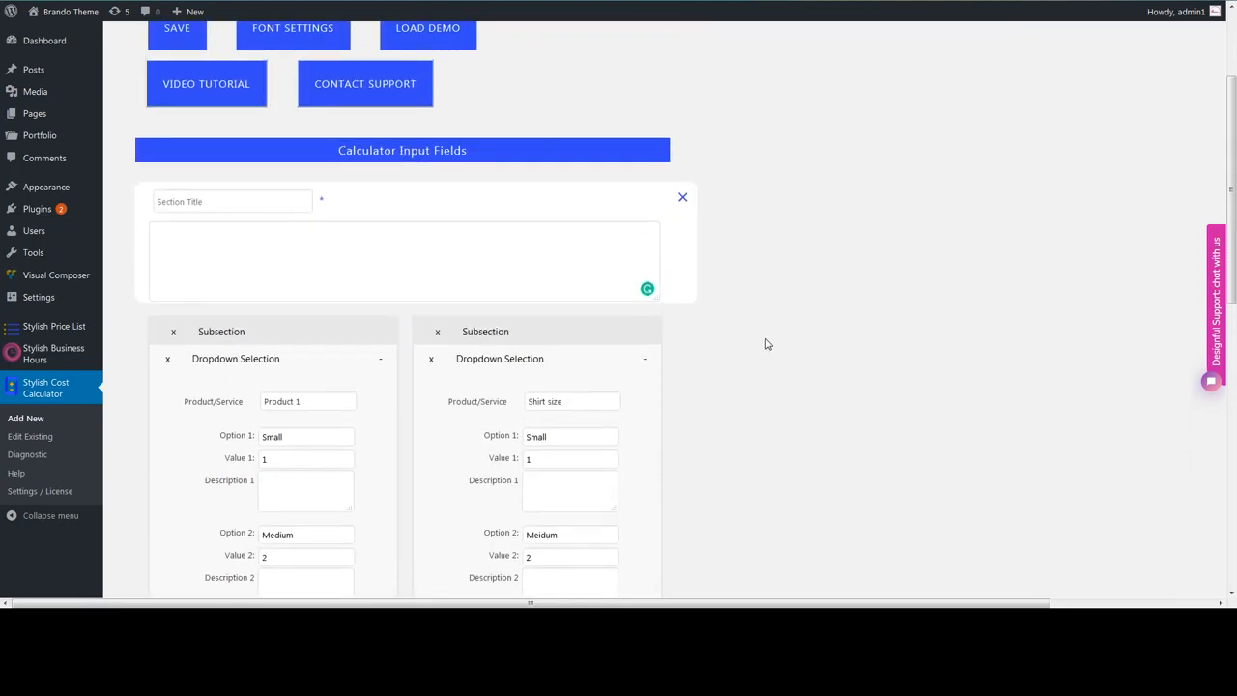
click(1221, 296)
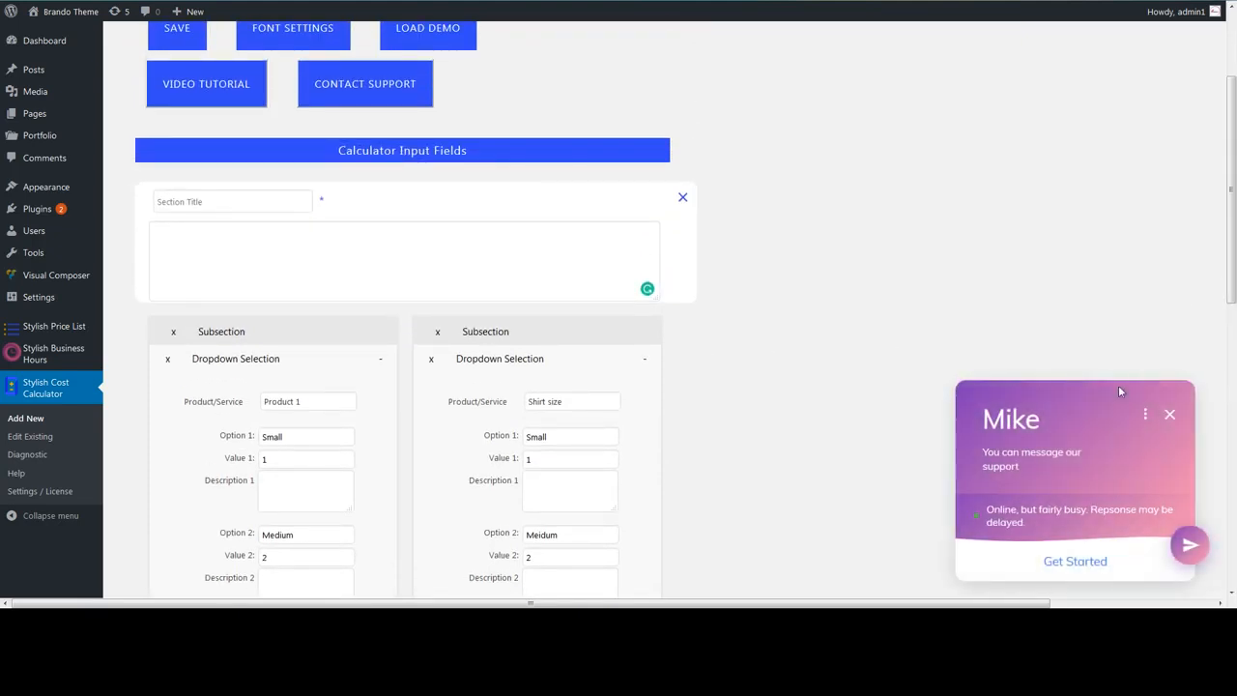
click(1169, 414)
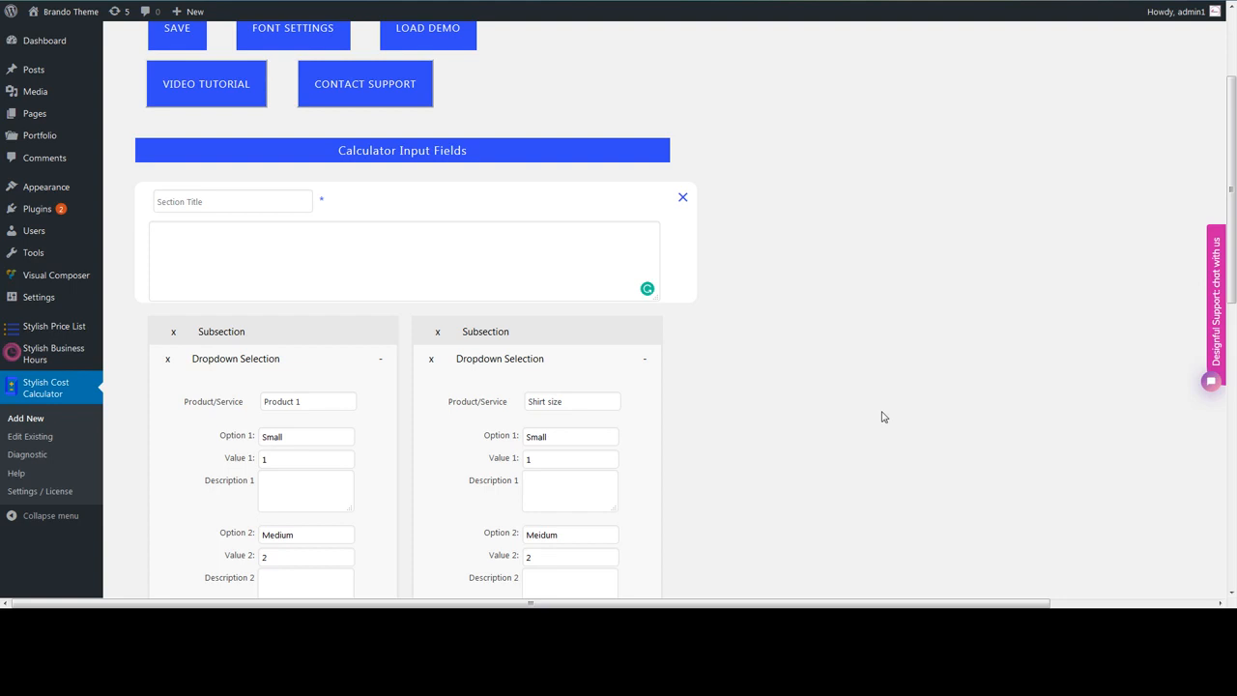
click(527, 247)
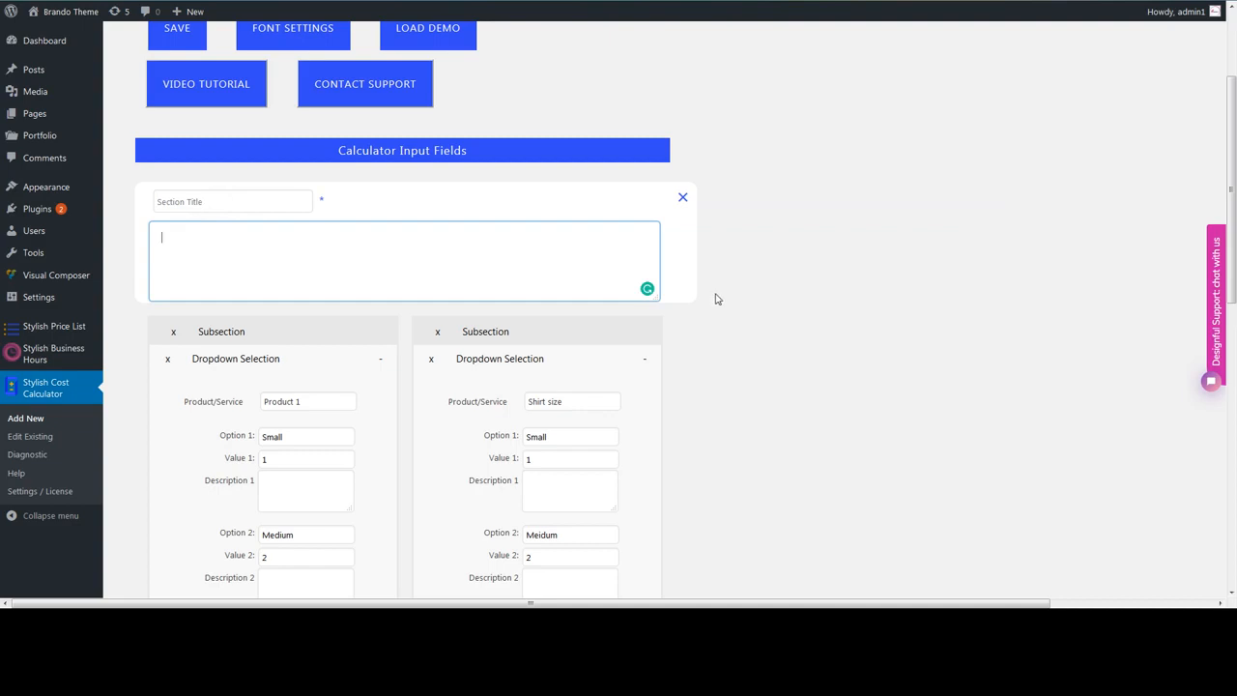
scroll(716, 300, up, 2)
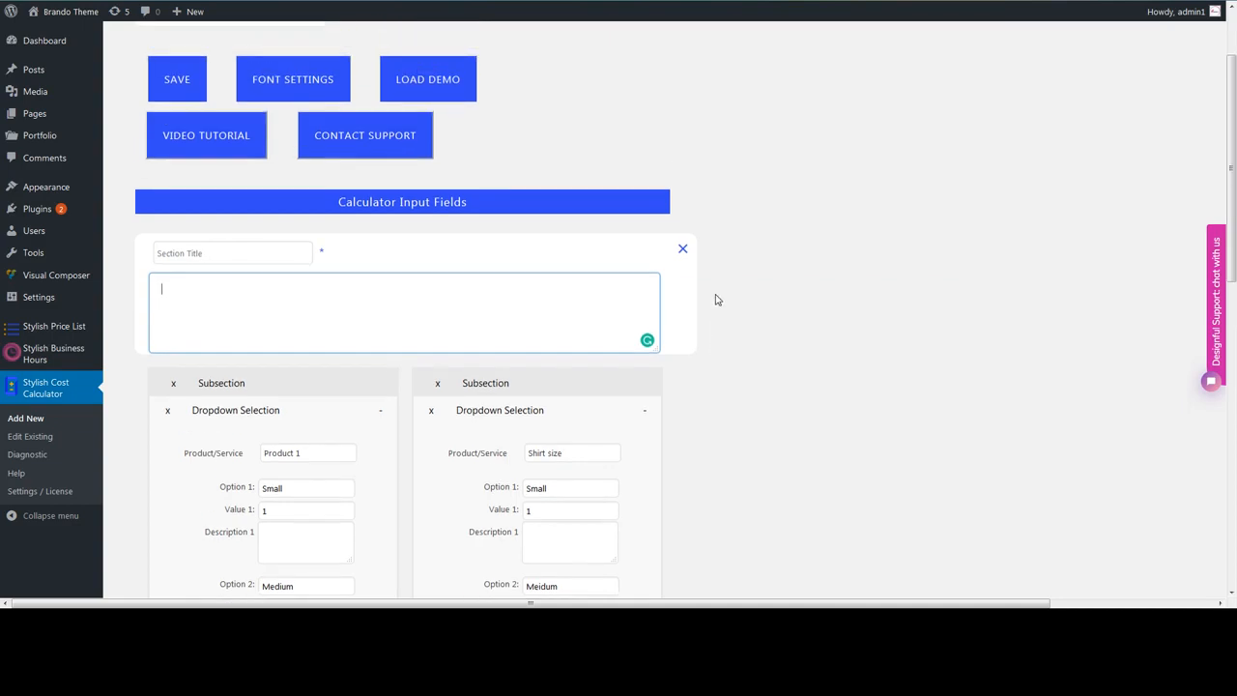
scroll(716, 300, up, 1)
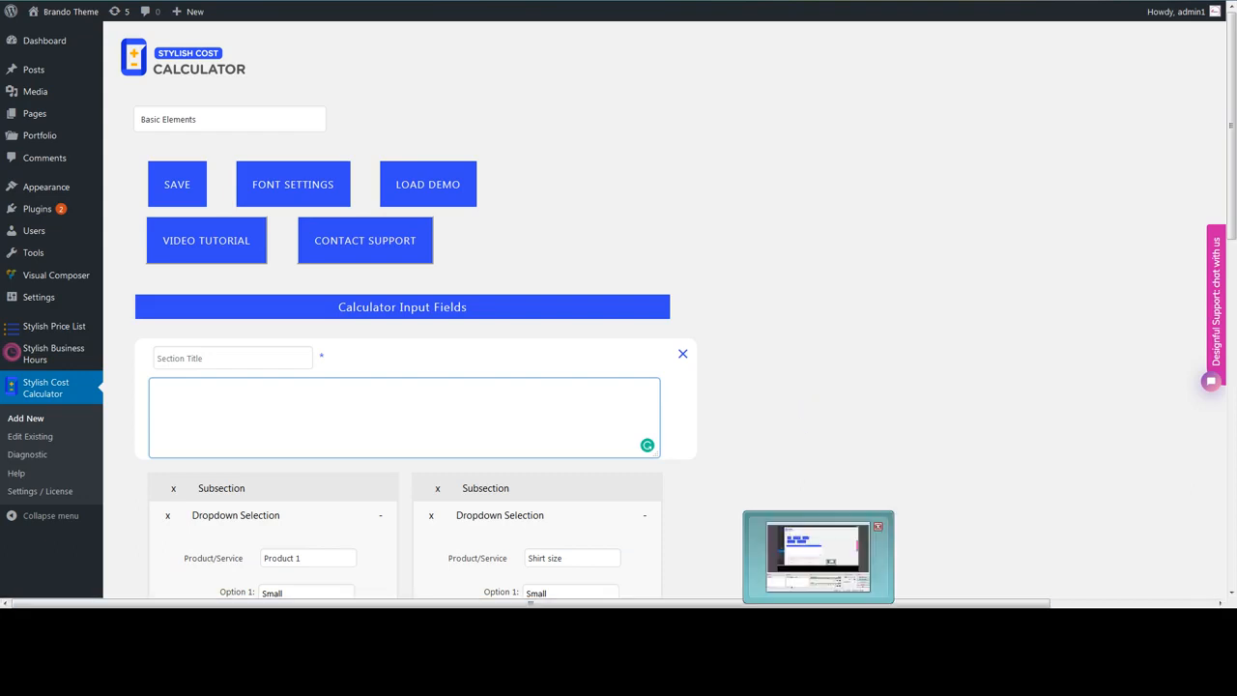
click(819, 620)
click(818, 620)
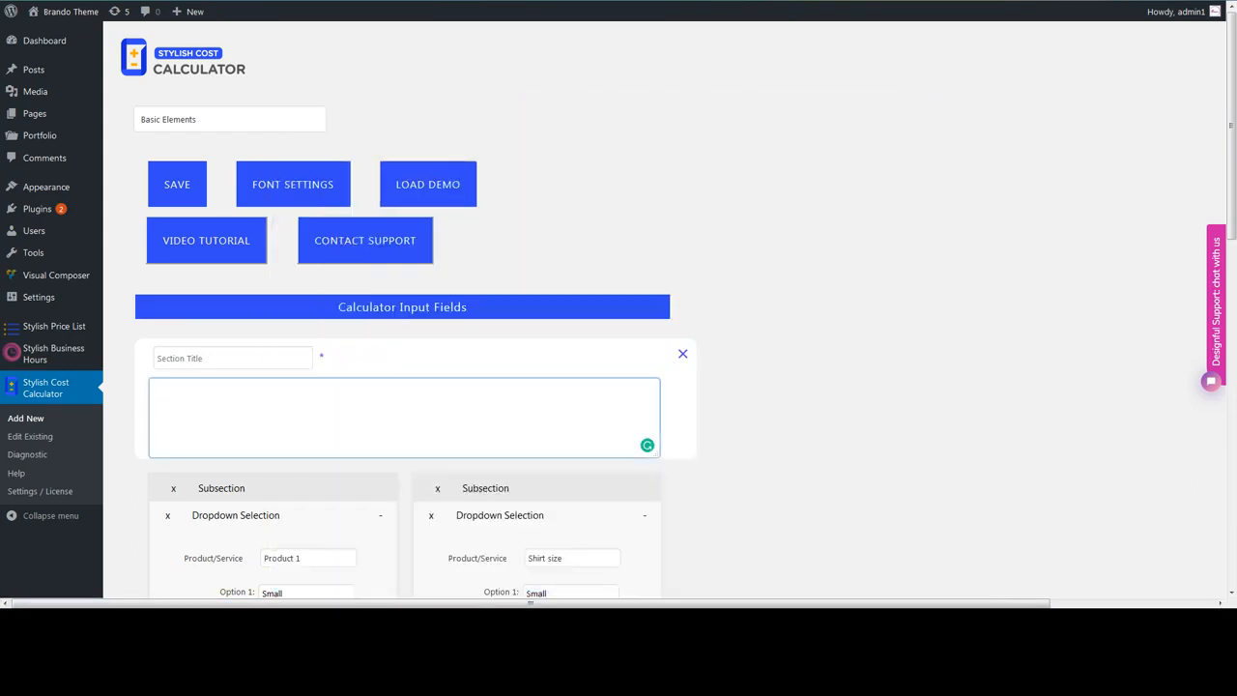